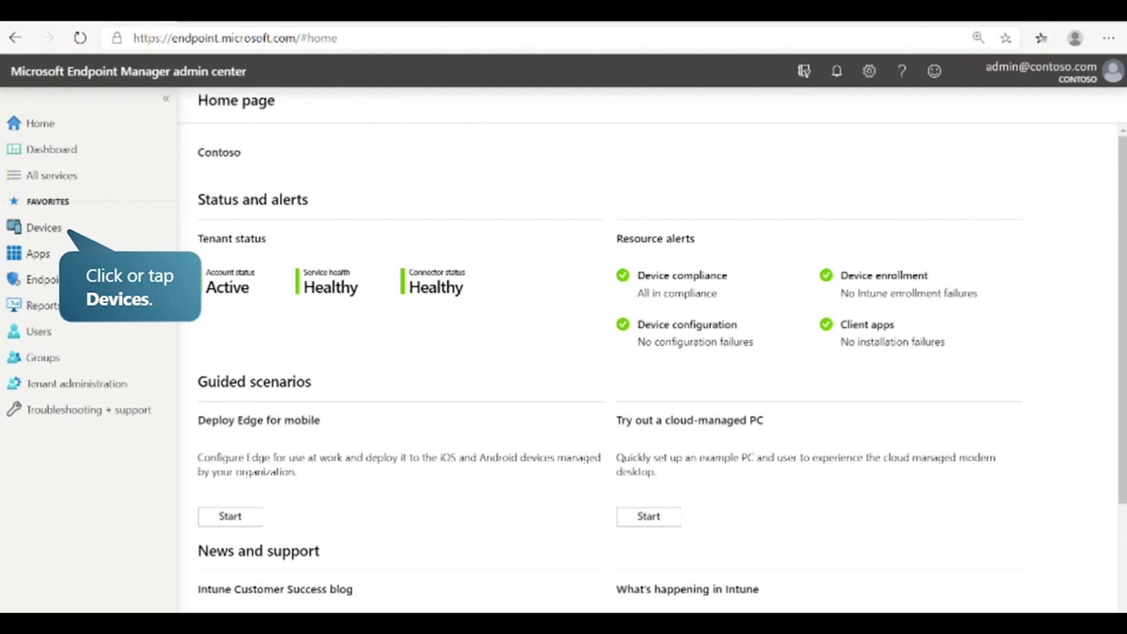
- Show the list of all managed devices and bring up its CSV export prompt, declining the export
click(27, 230)
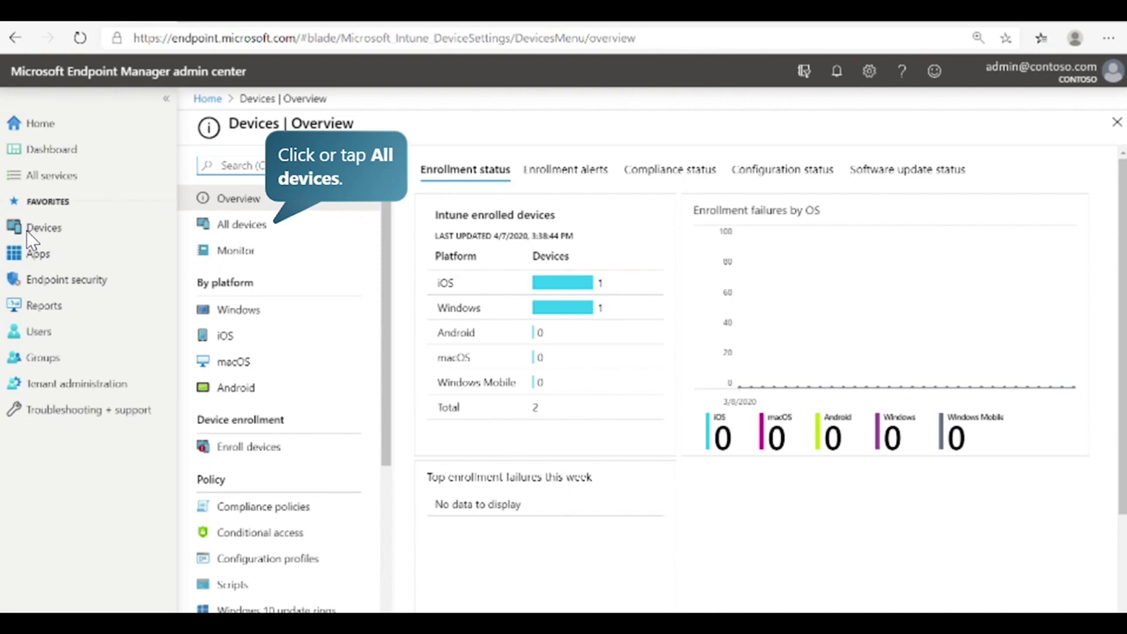
click(257, 225)
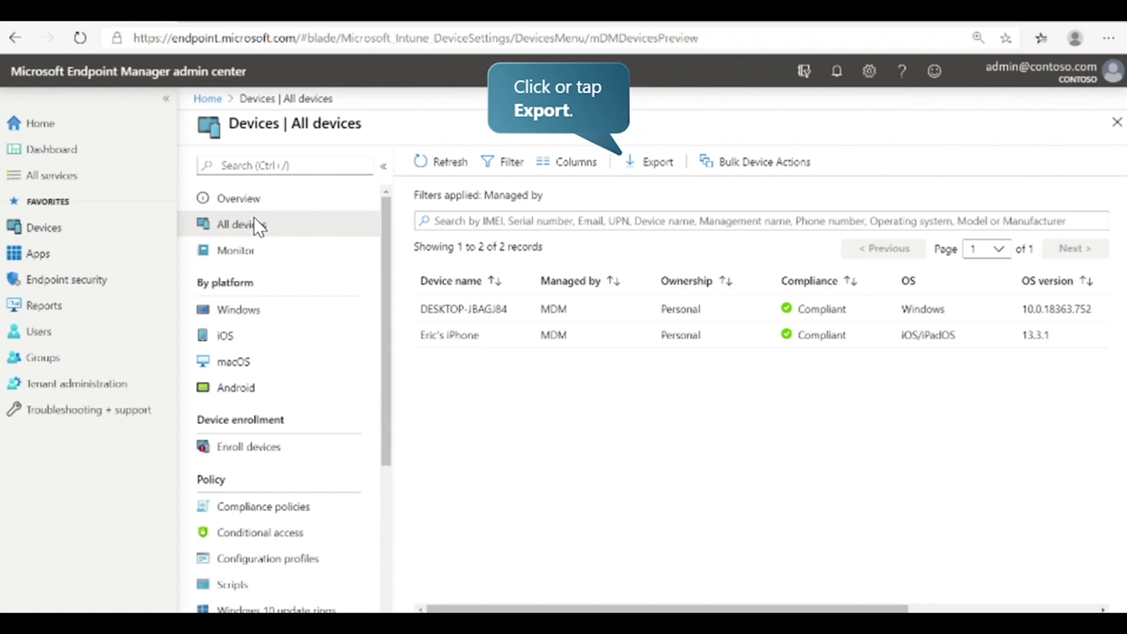
click(646, 163)
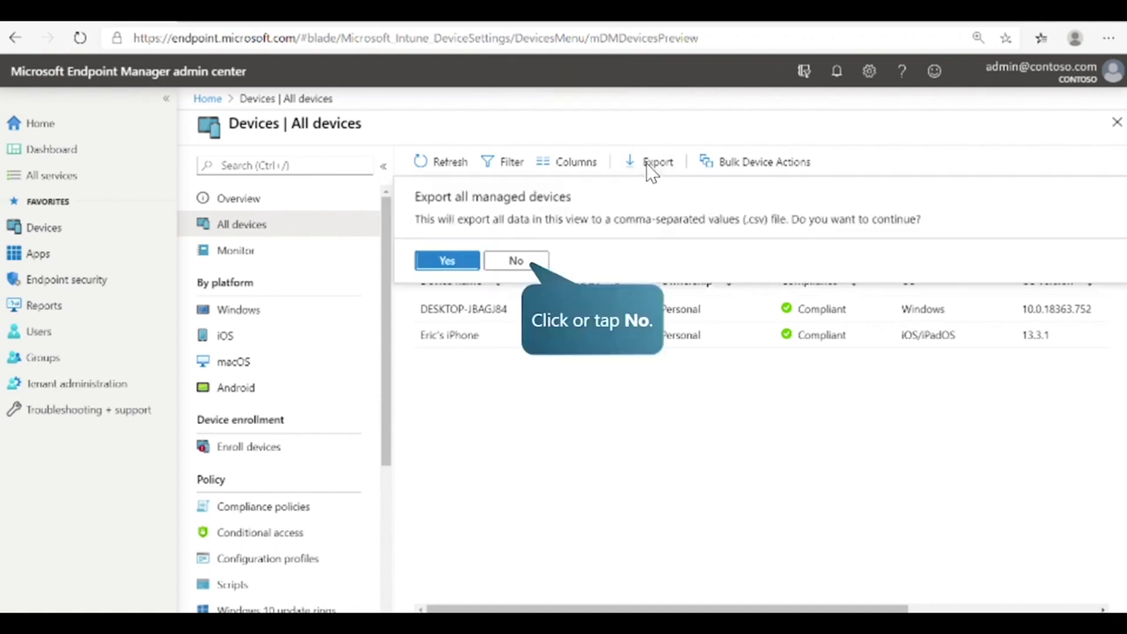
click(512, 263)
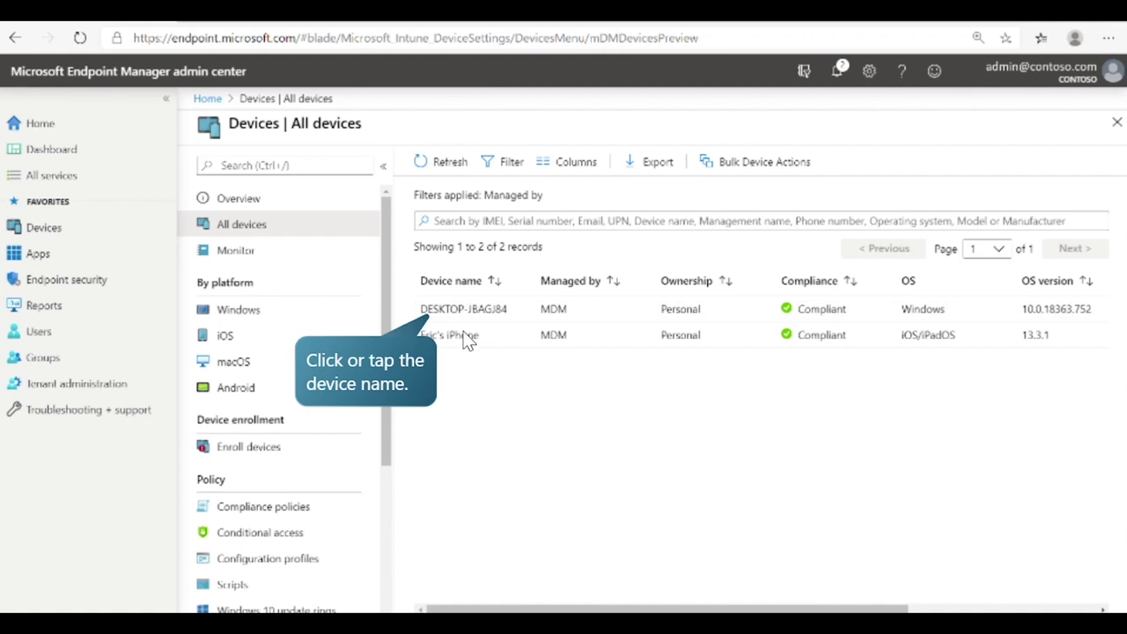
- Restart the Windows device DESKTOP-JBAGJ84 remotely and confirm the restart
click(477, 309)
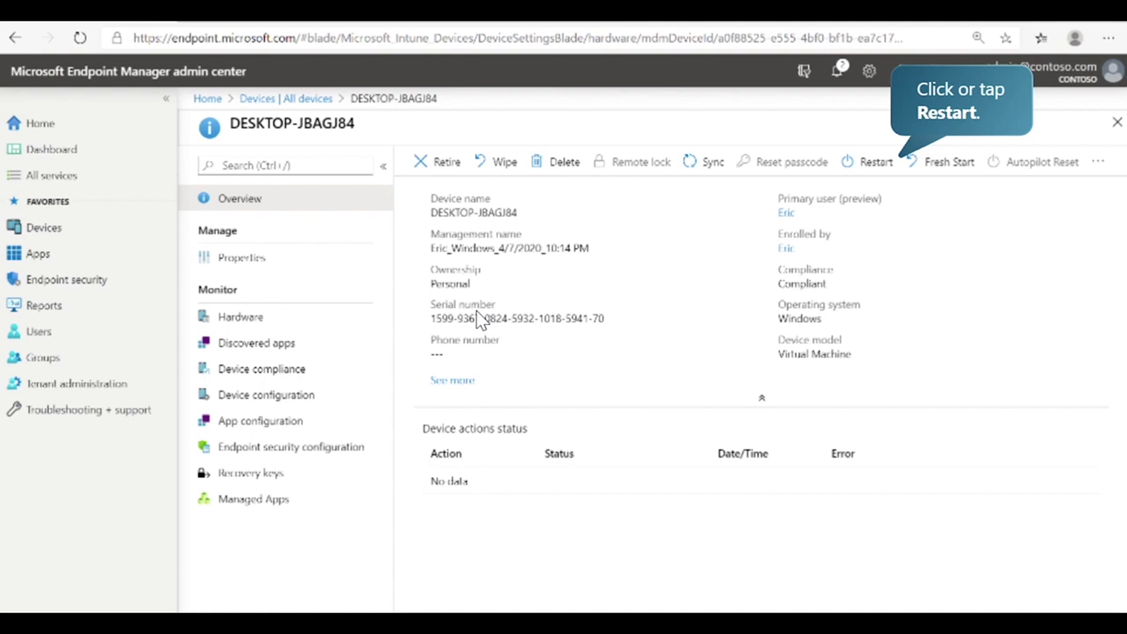
click(878, 158)
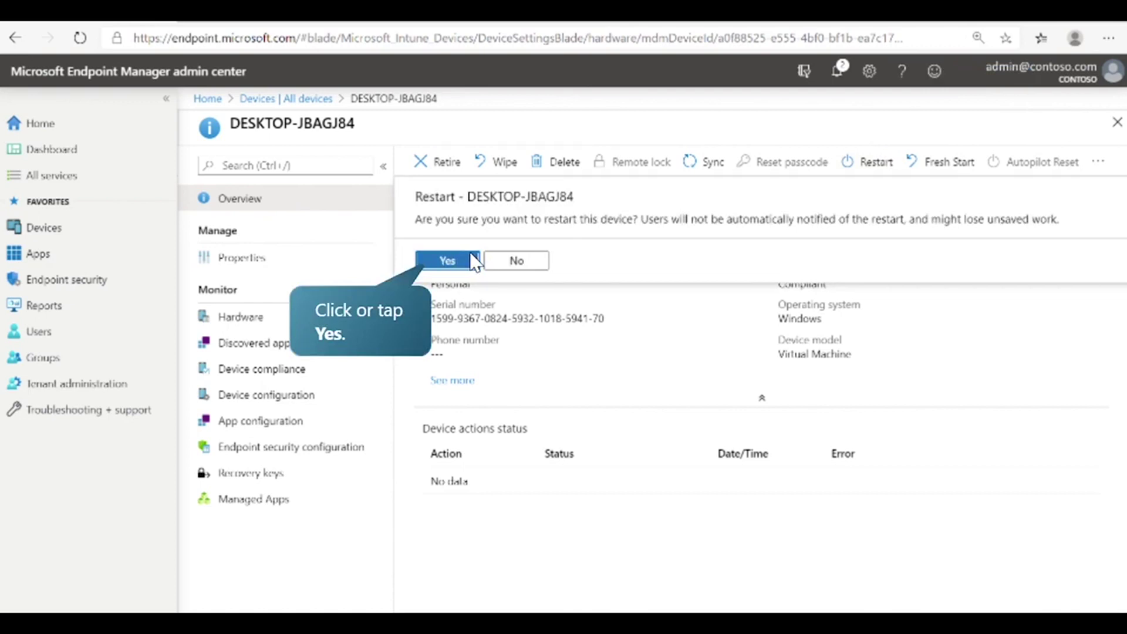
click(447, 260)
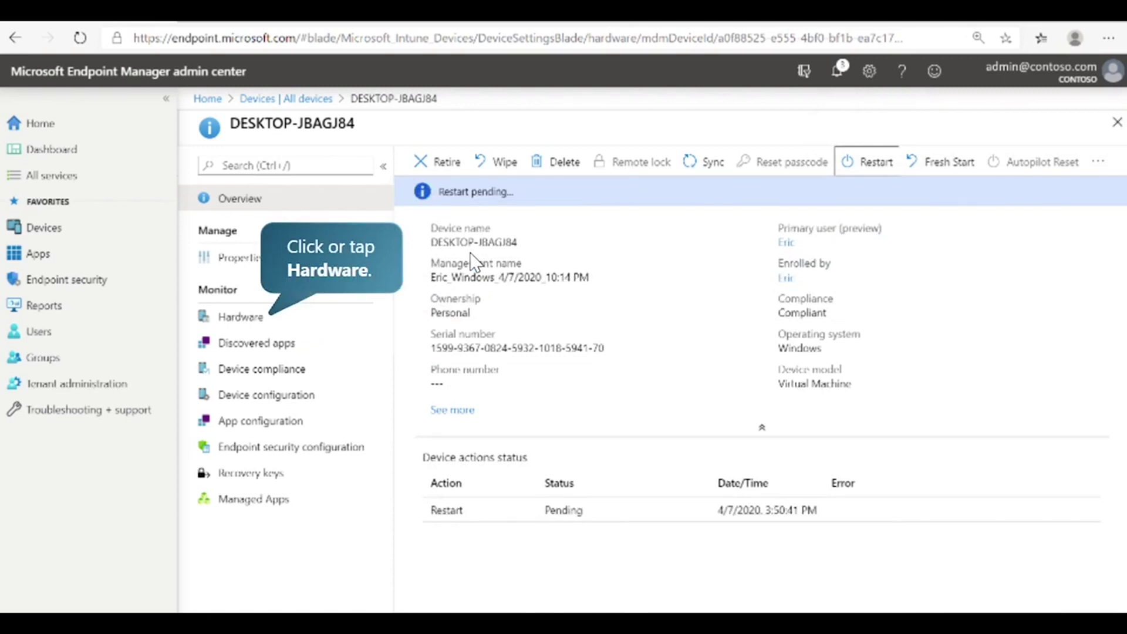
- Examine the hardware details of DESKTOP-JBAGJ84, from system and storage through network service and conditional access
click(287, 315)
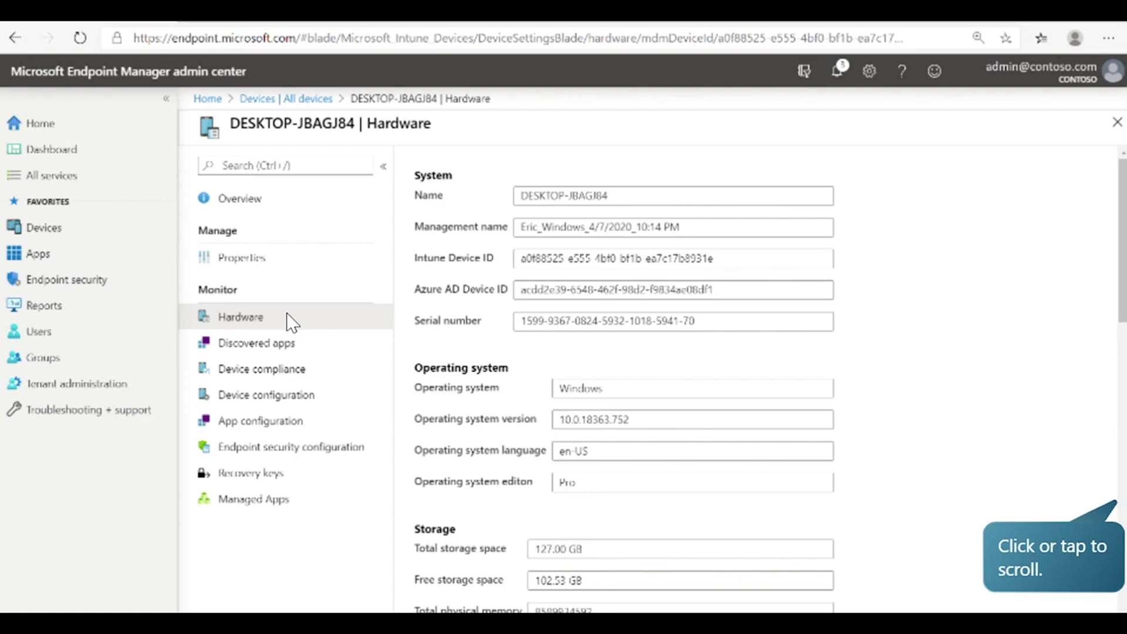
click(1123, 317)
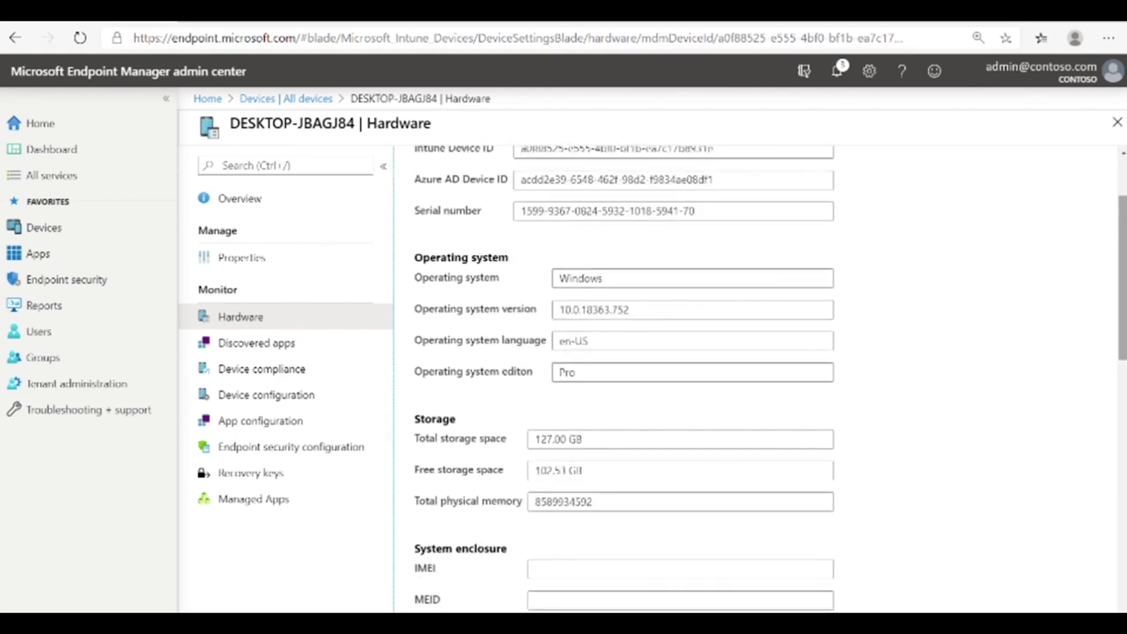
scroll(622, 375, down, 10)
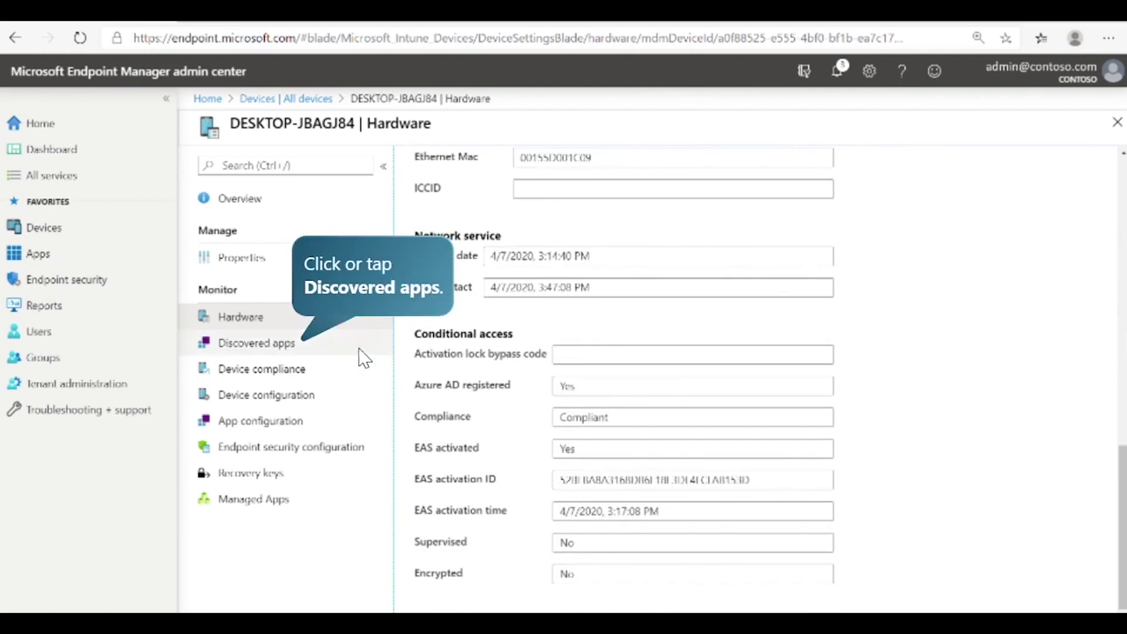
- Review the discovered apps, device compliance, device configuration and app configuration of DESKTOP-JBAGJ84
click(320, 351)
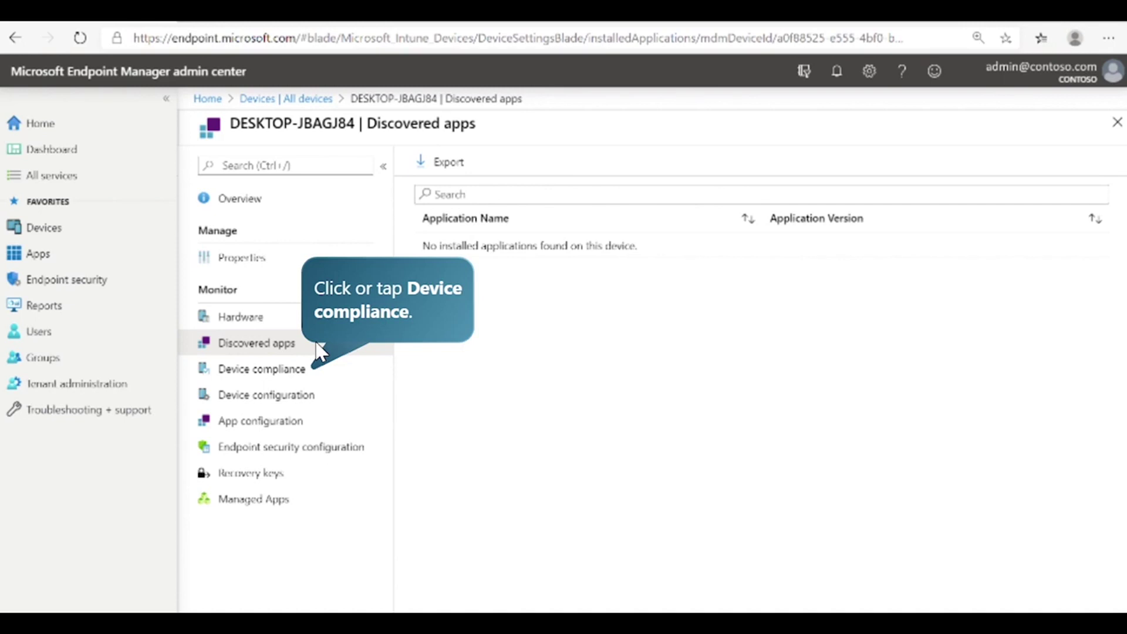
click(270, 374)
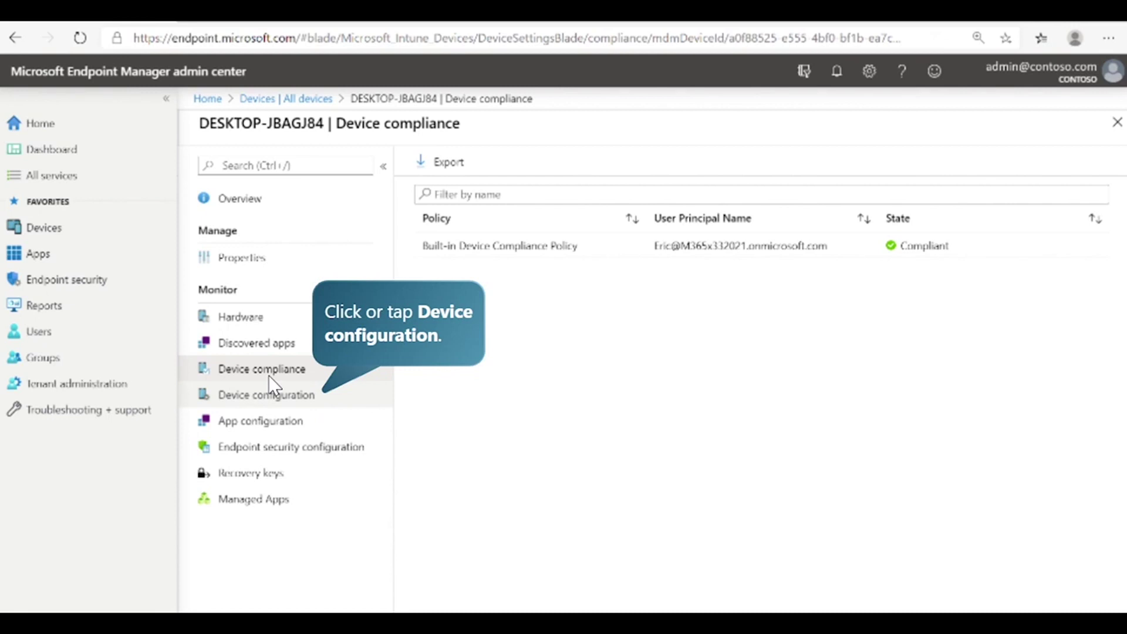
click(273, 392)
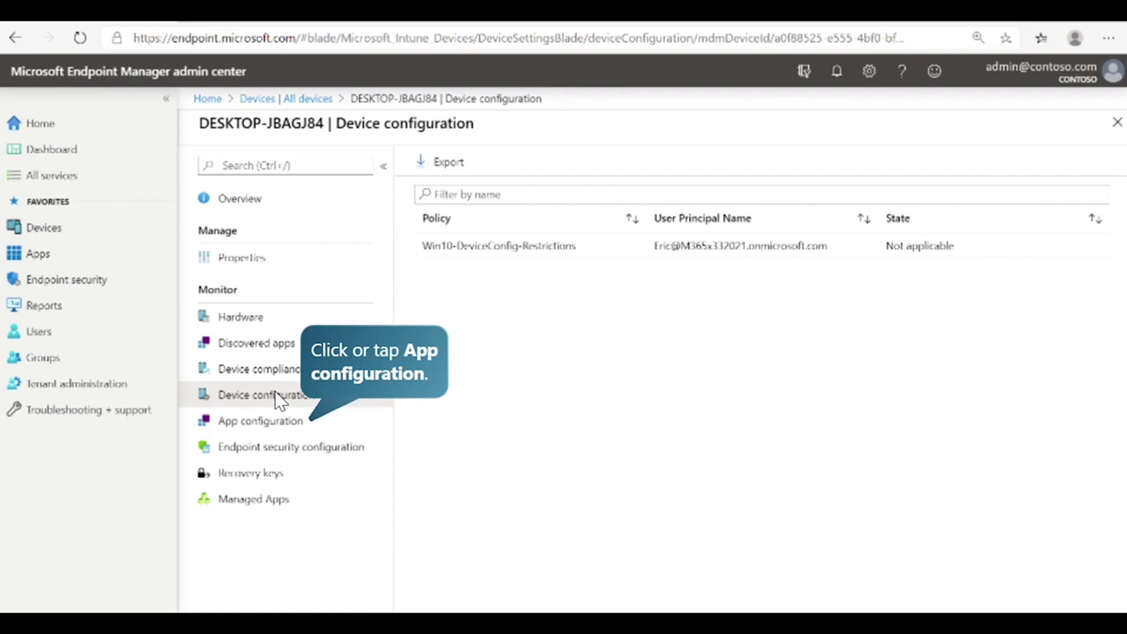
click(268, 421)
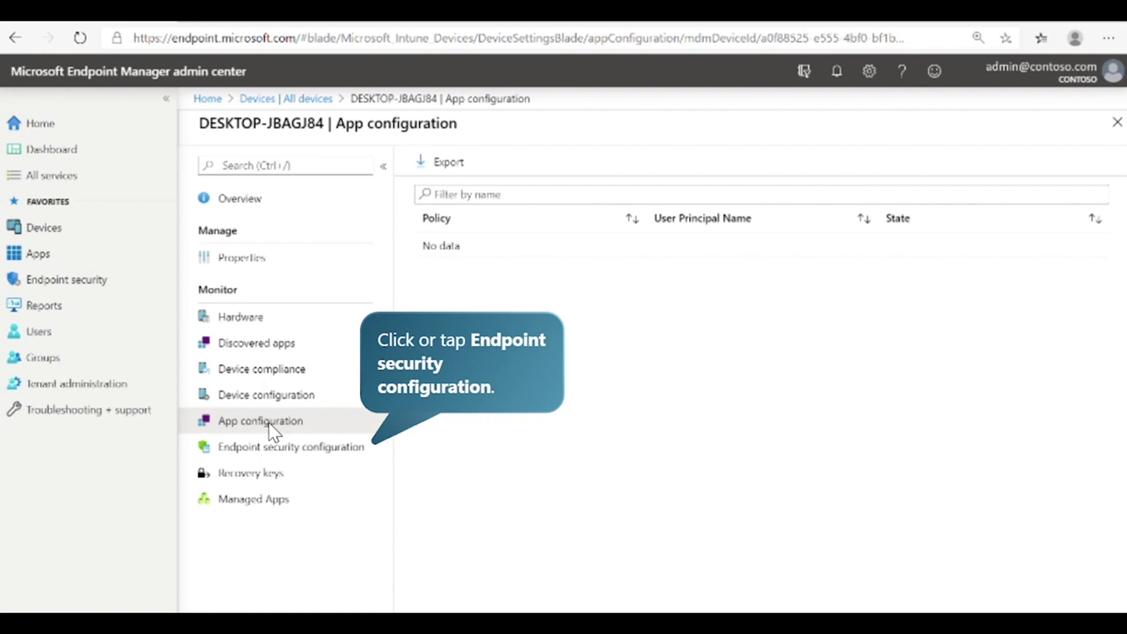
- Check the endpoint security configuration, recovery keys and managed apps of DESKTOP-JBAGJ84
click(265, 445)
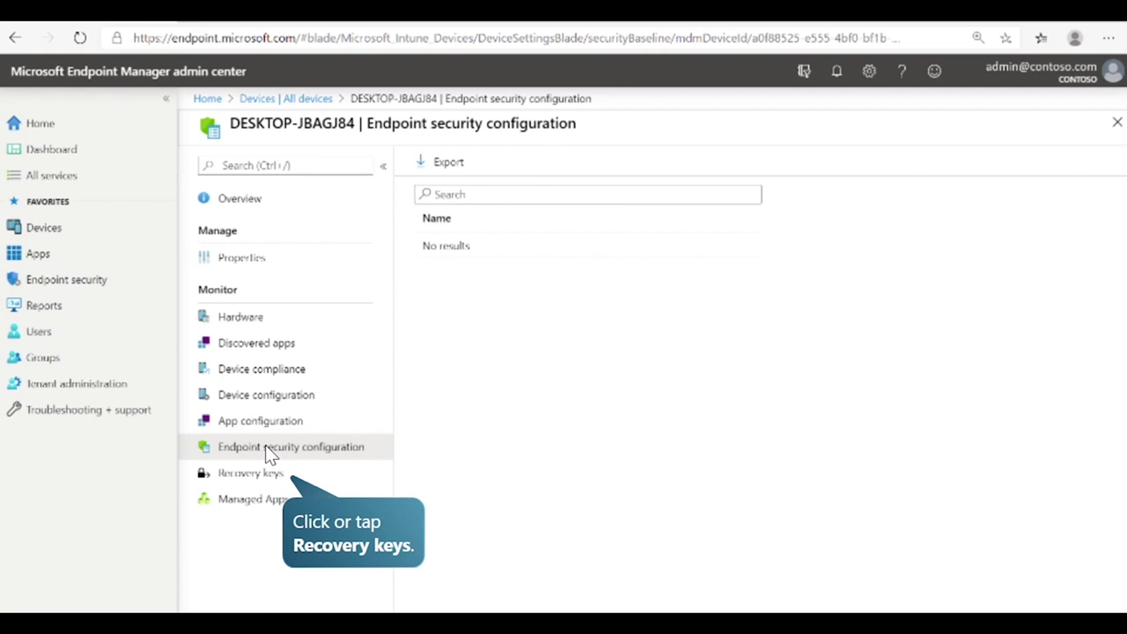
click(253, 470)
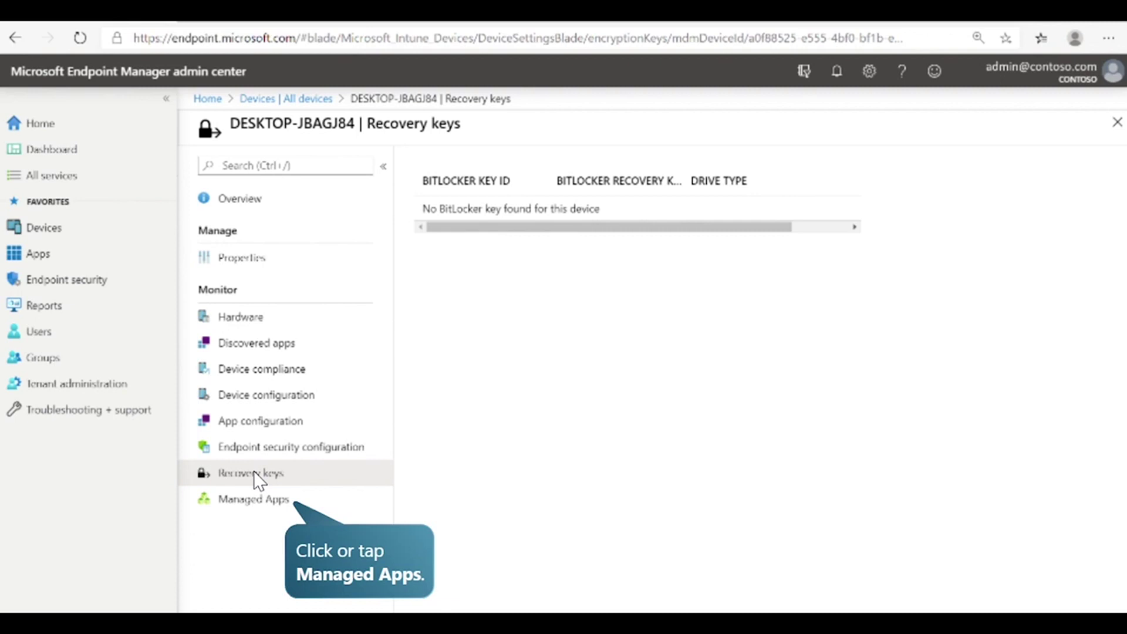
click(252, 500)
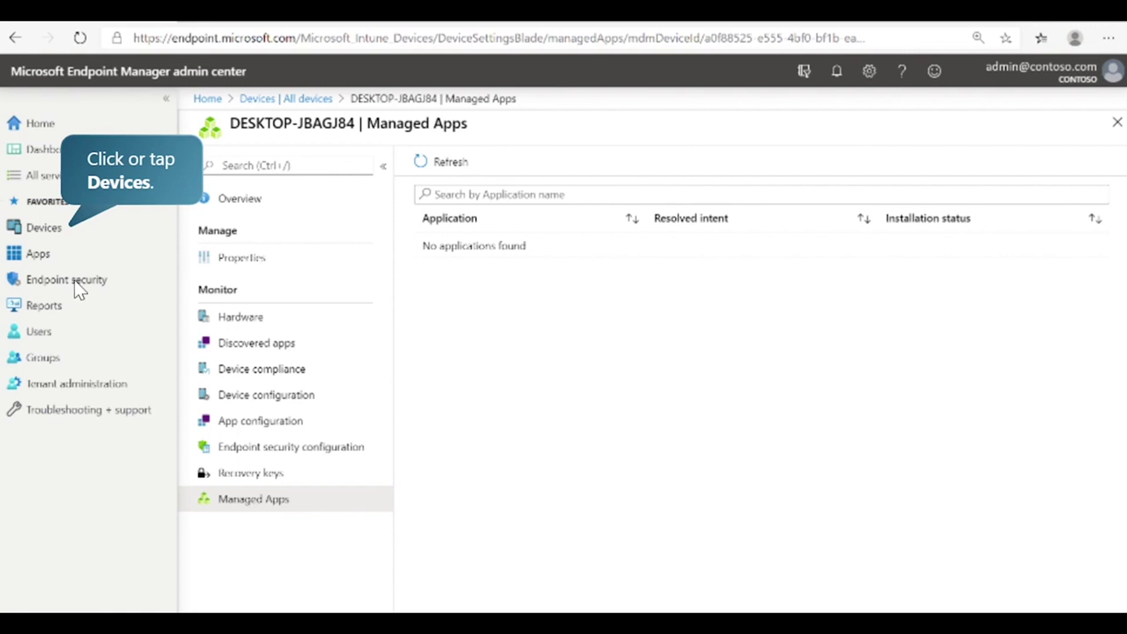
- Inspect the Automatic Enrollment settings for Windows devices and return to the Devices overview
click(76, 229)
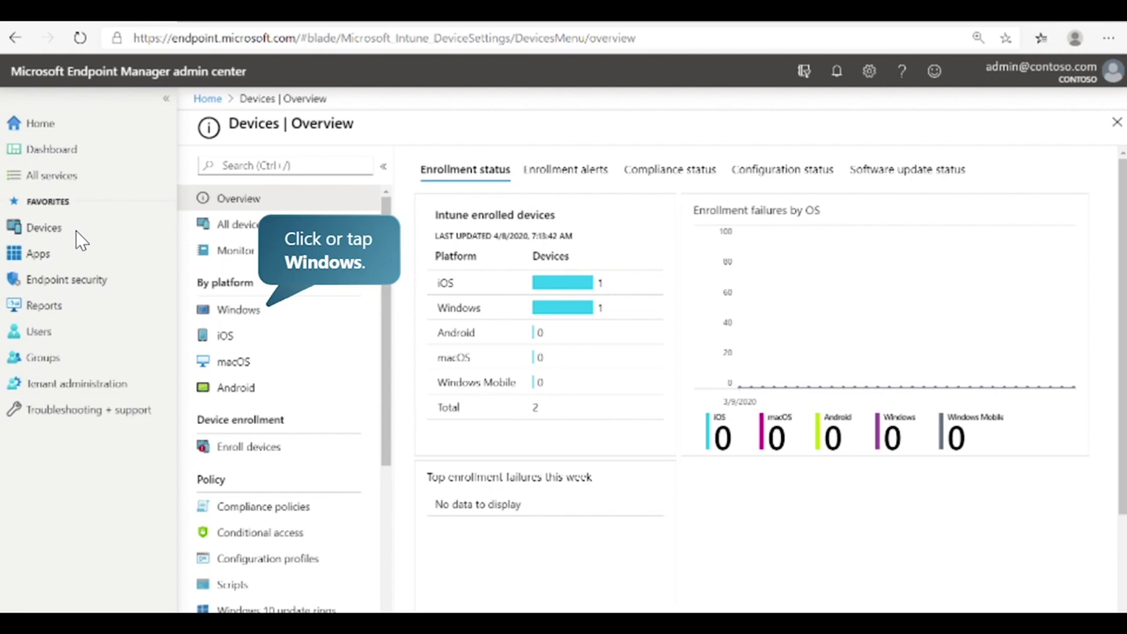
click(209, 308)
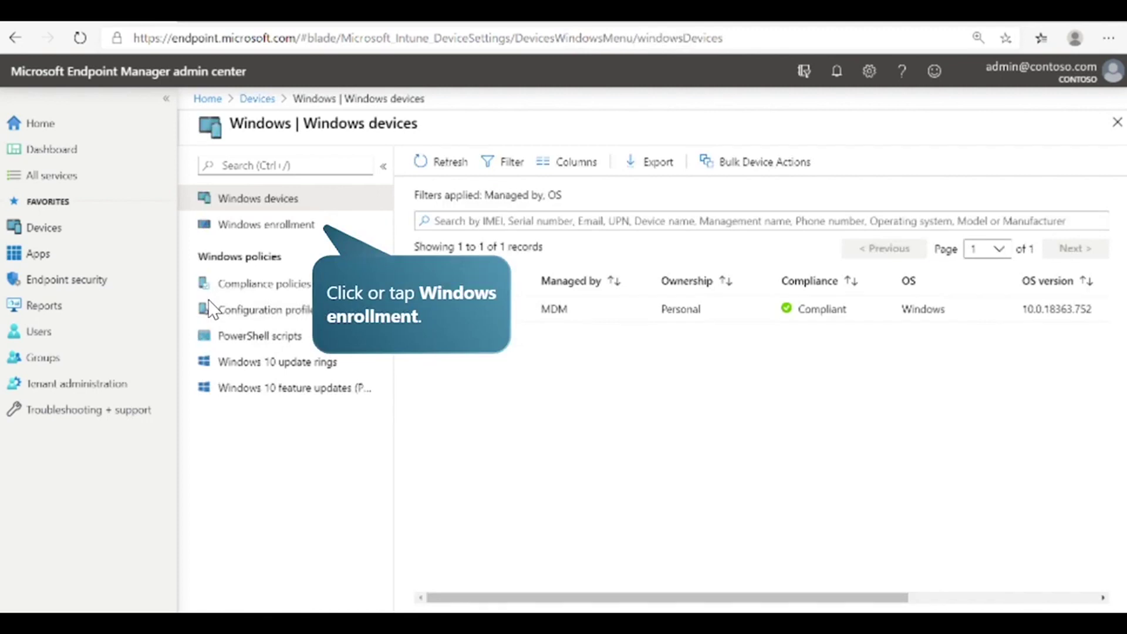
click(312, 223)
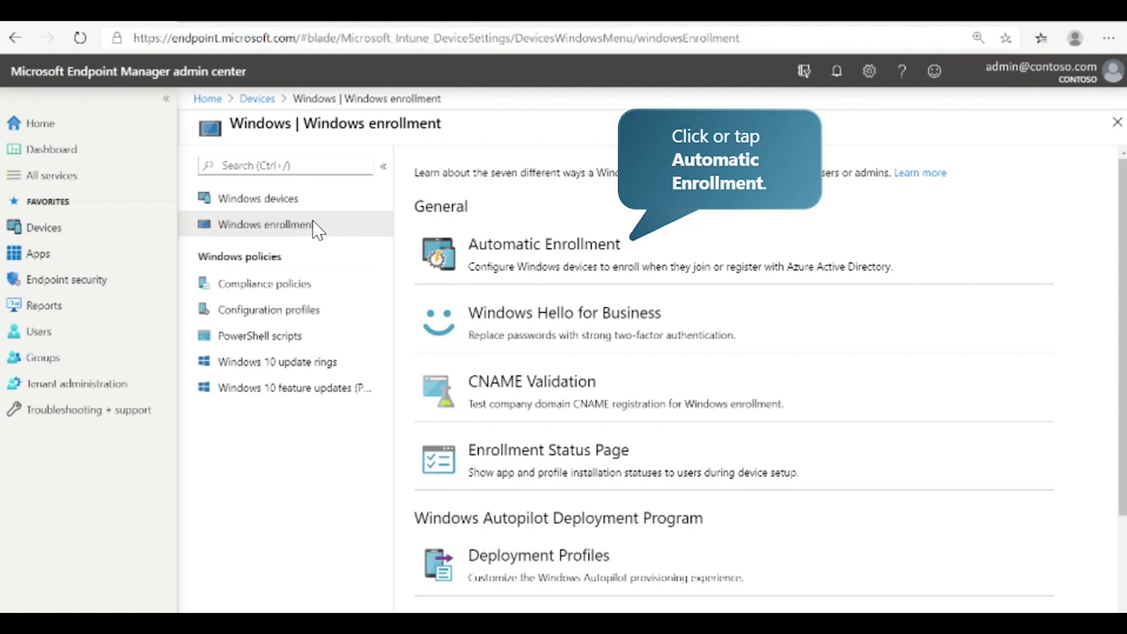
click(550, 243)
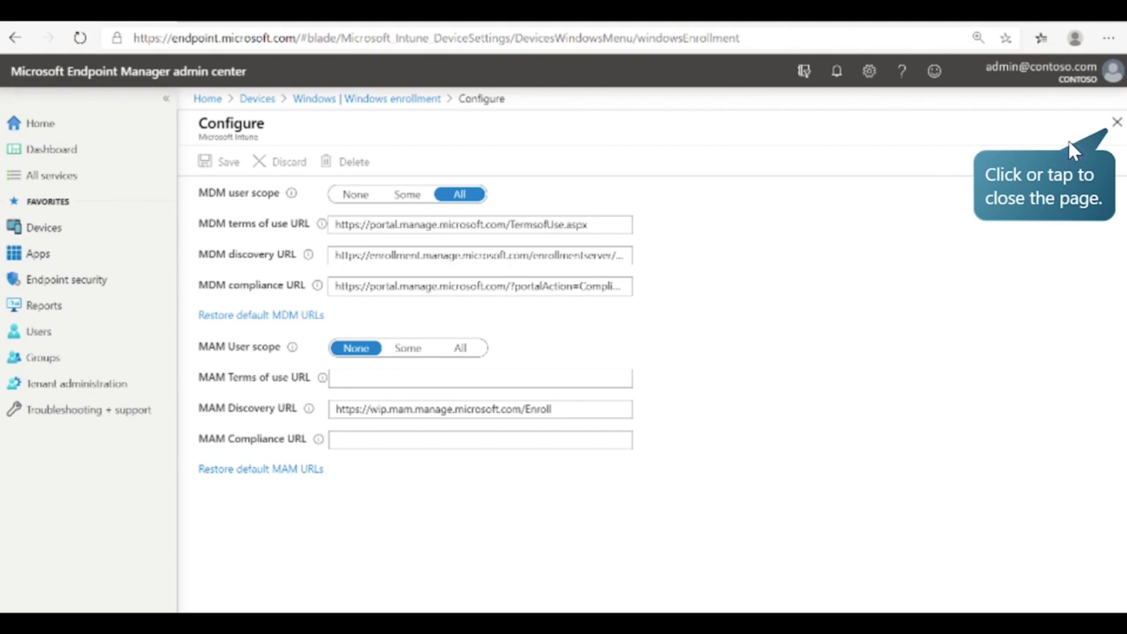
click(1115, 122)
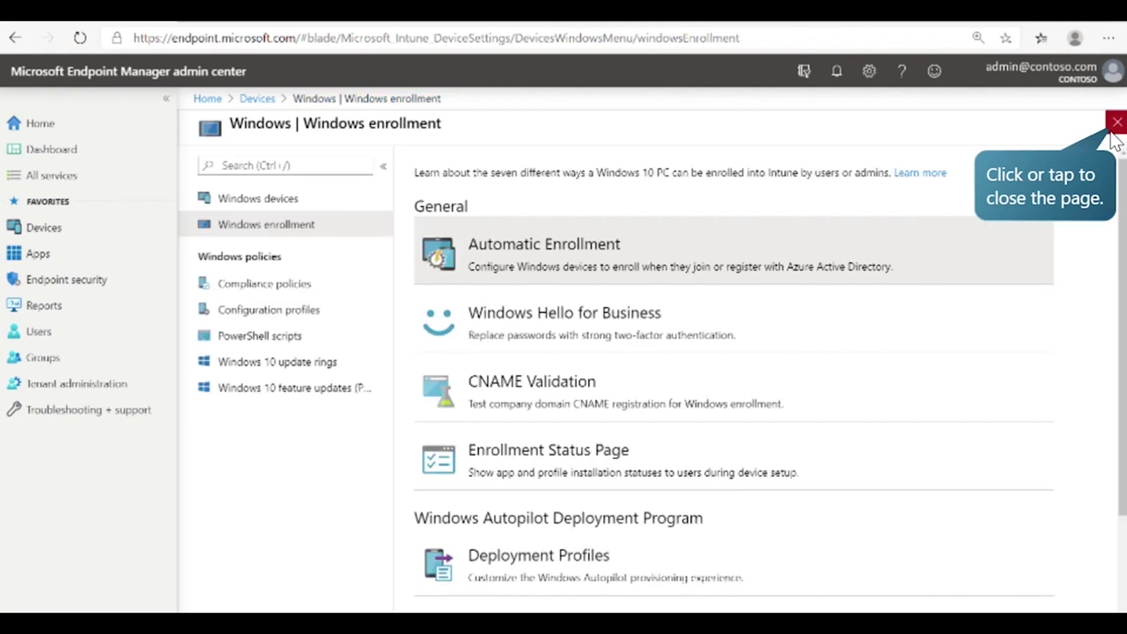
click(1113, 134)
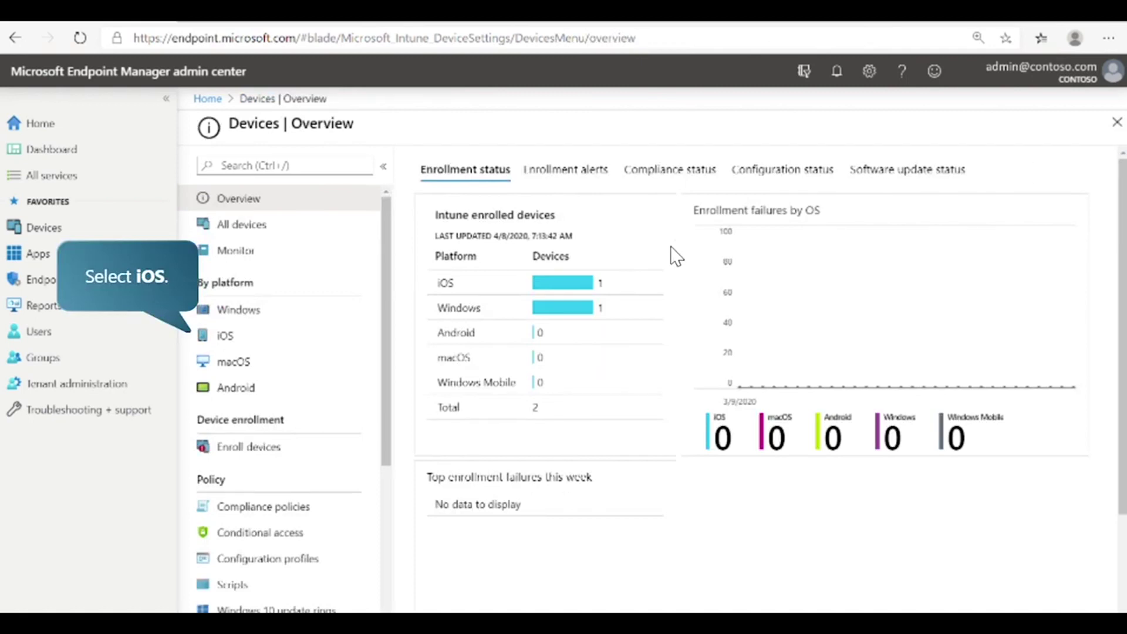
- View the iOS device list and the iOS enrollment options
click(258, 336)
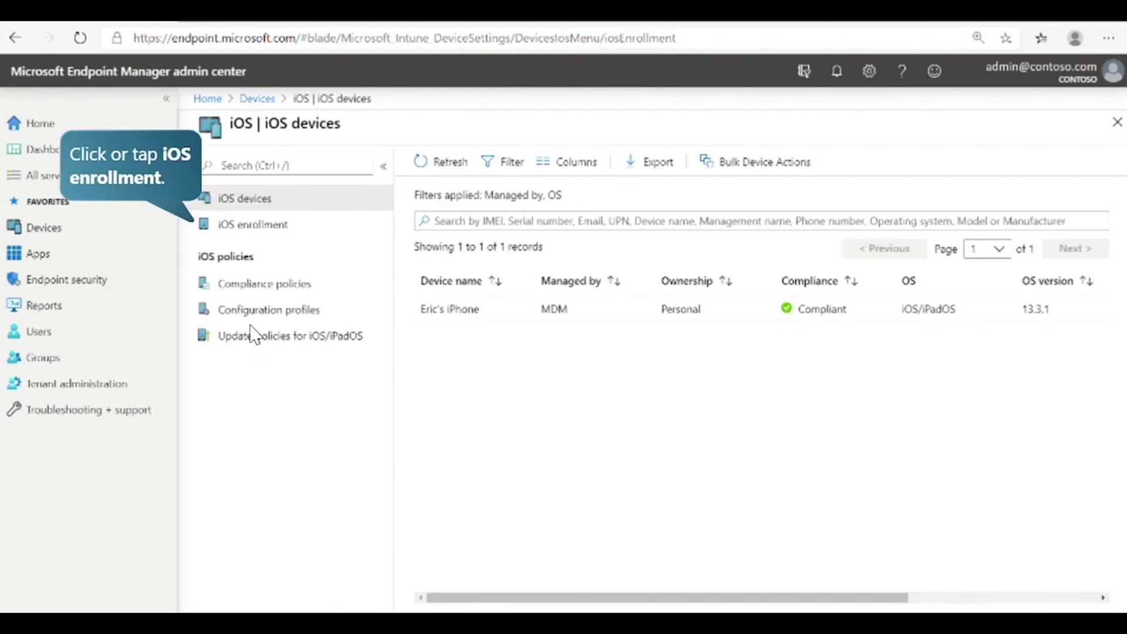
click(265, 227)
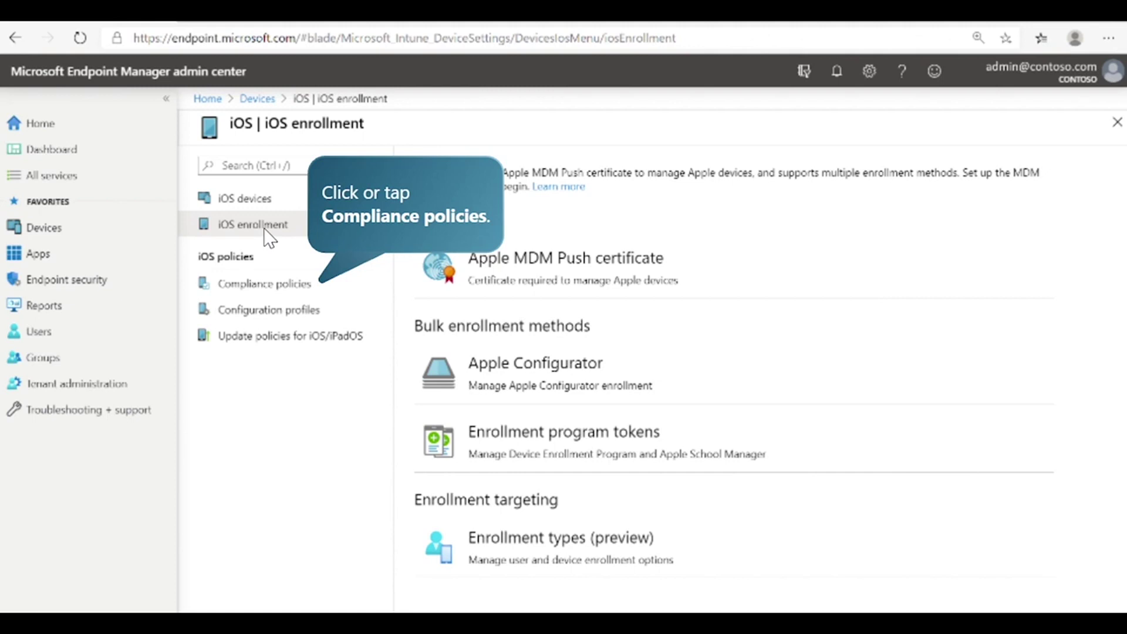
- Examine the System Security settings of the Contoso MDM Compliance Policy for iOS, accepting them as they are
click(268, 287)
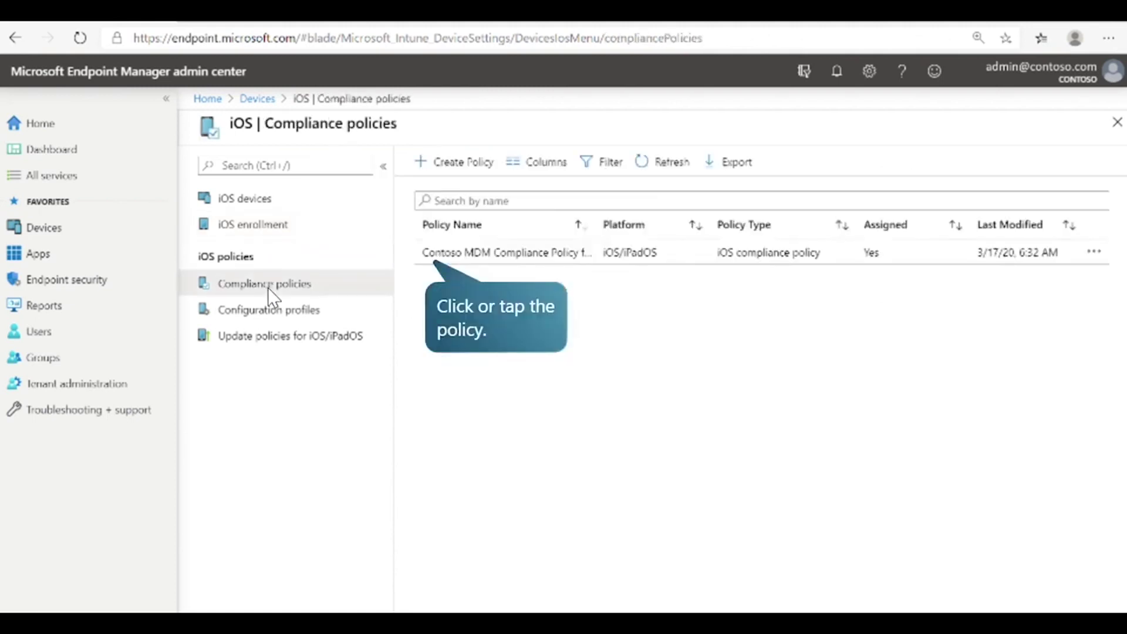
click(490, 251)
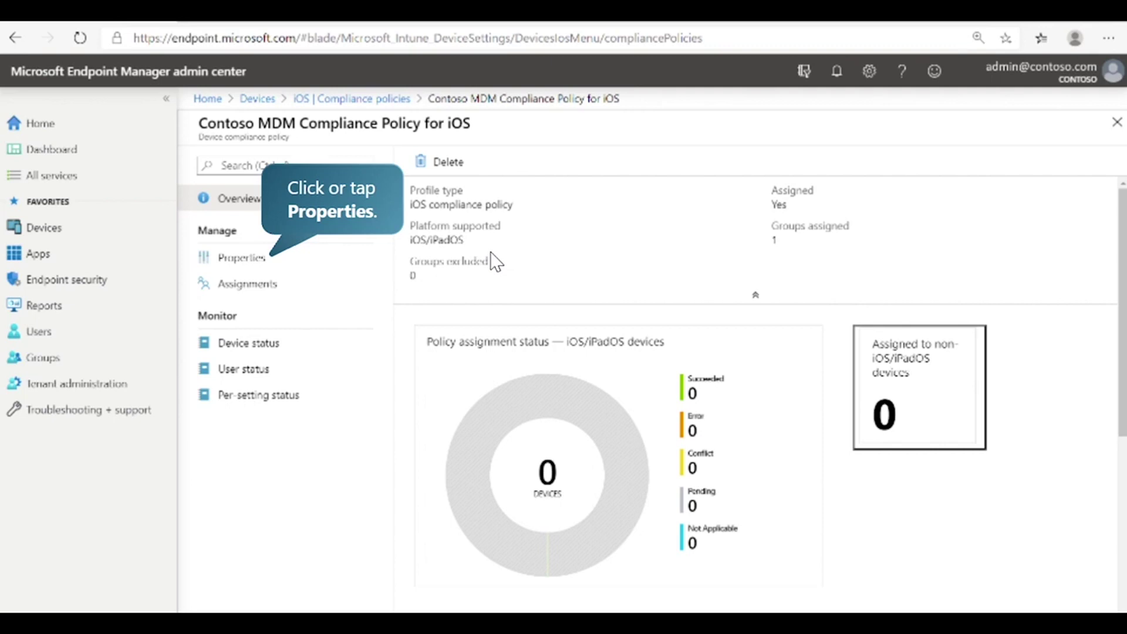
click(275, 265)
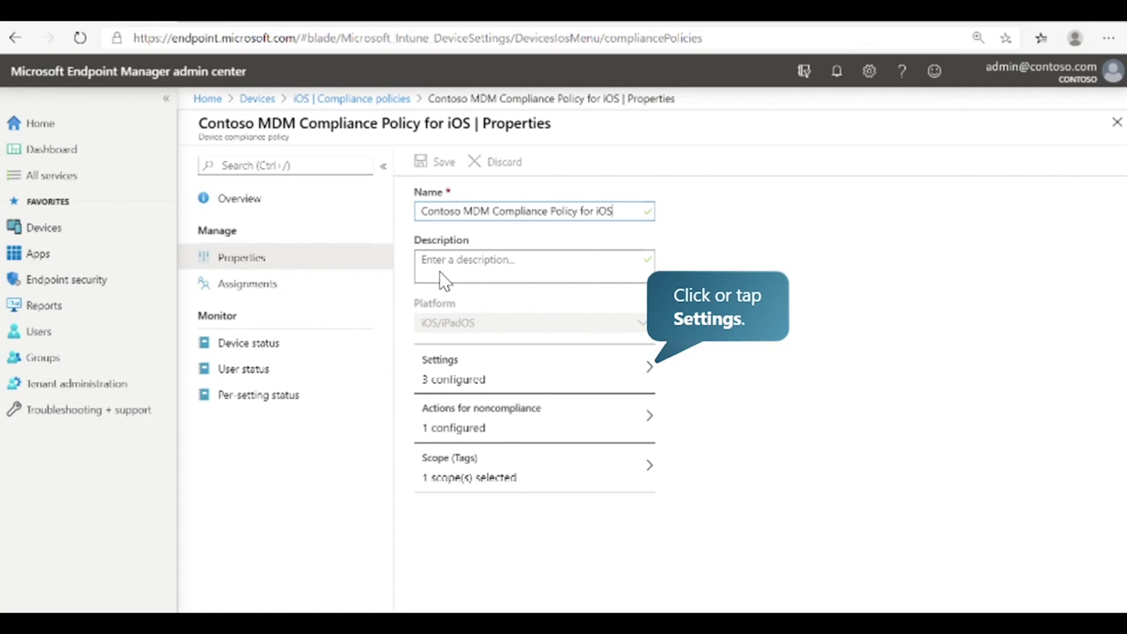
click(546, 367)
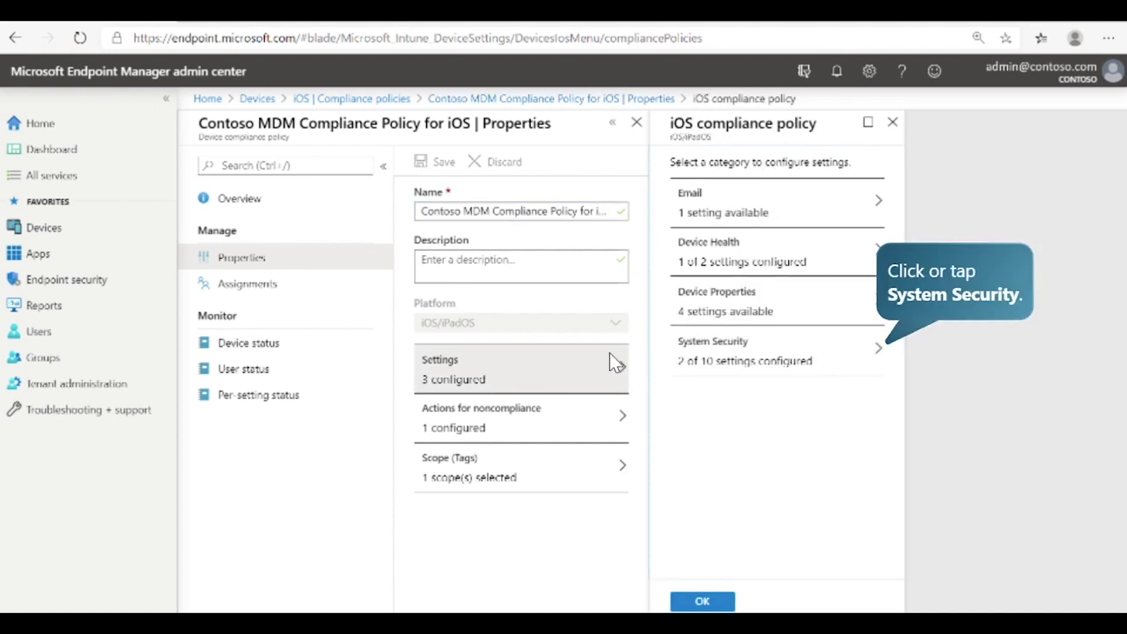
click(766, 335)
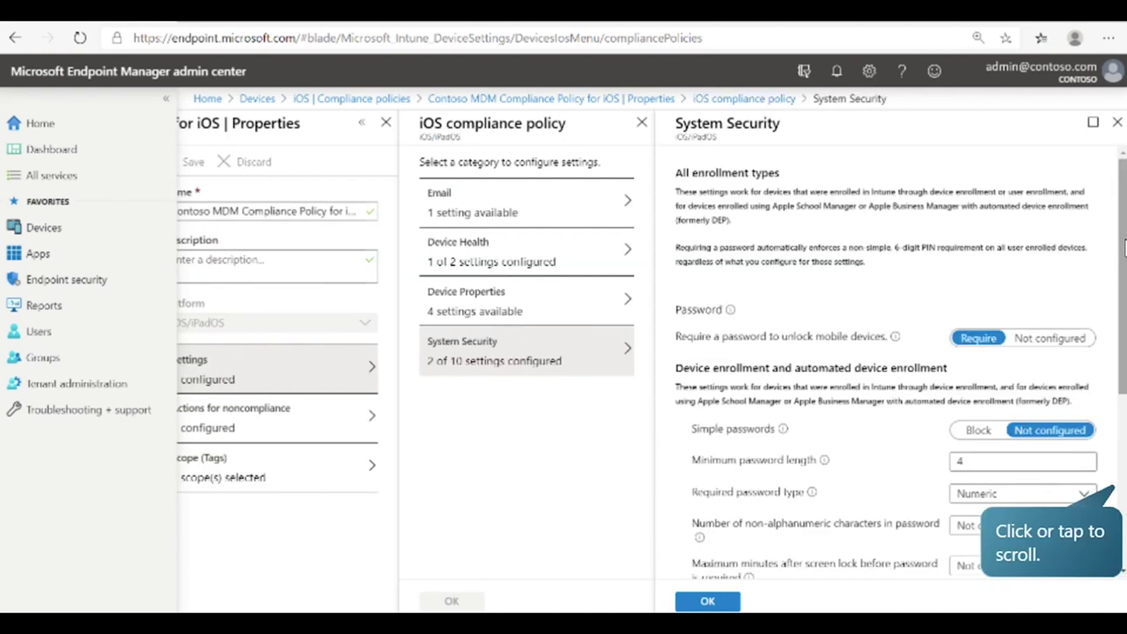
scroll(1115, 333, down, 1)
scroll(1118, 333, down, 5)
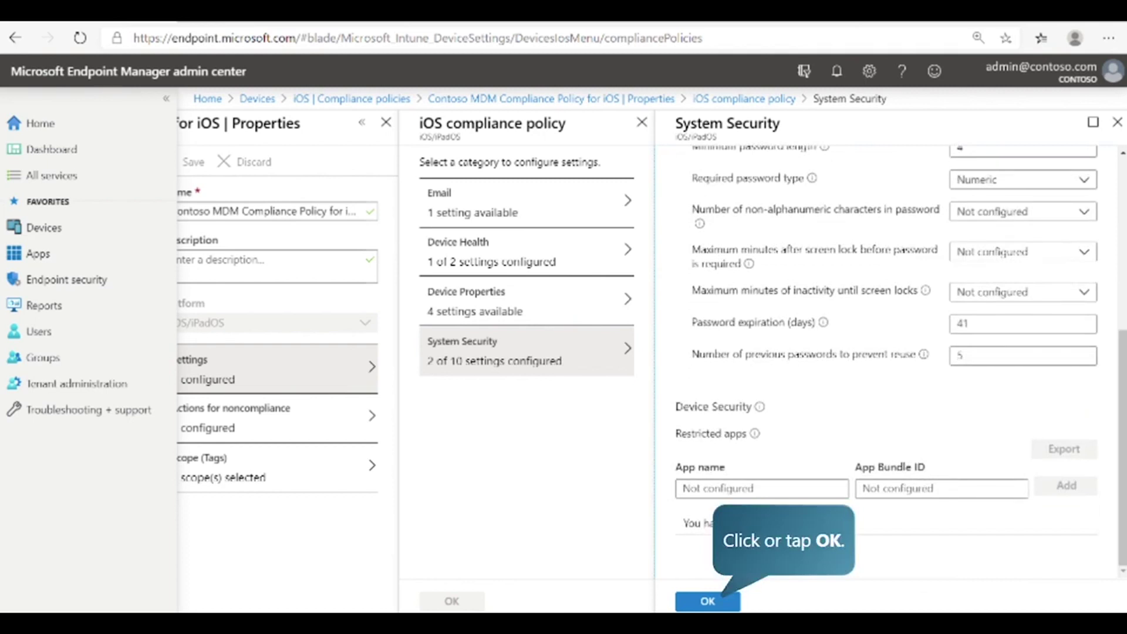
click(707, 600)
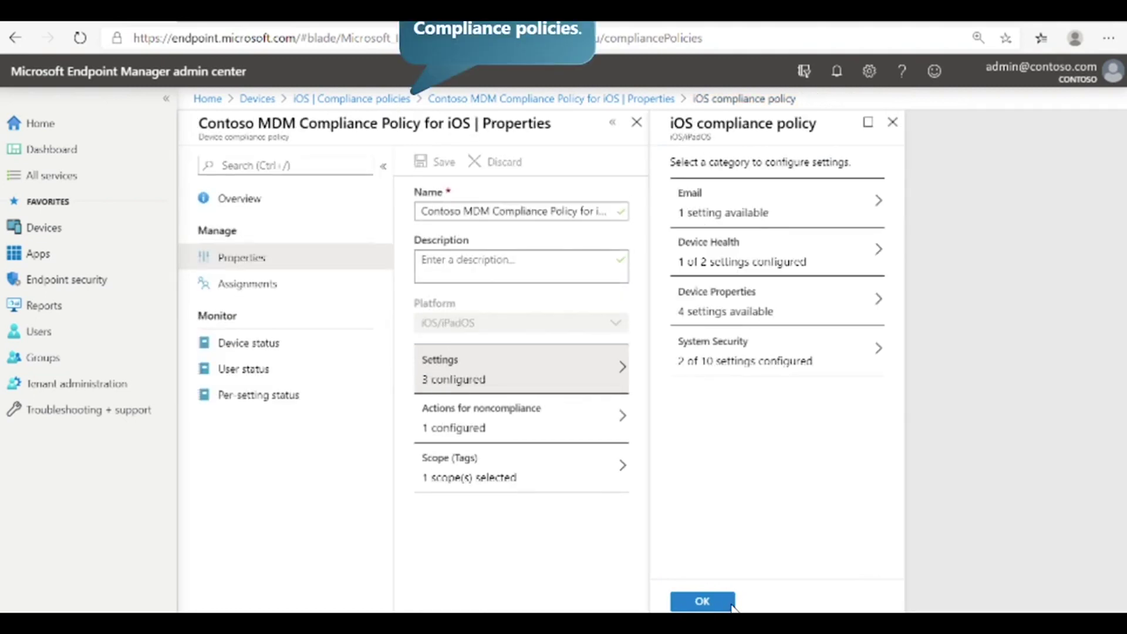
- Leave the iOS compliance policy, view the iOS configuration profiles, and return to the Devices overview
click(369, 100)
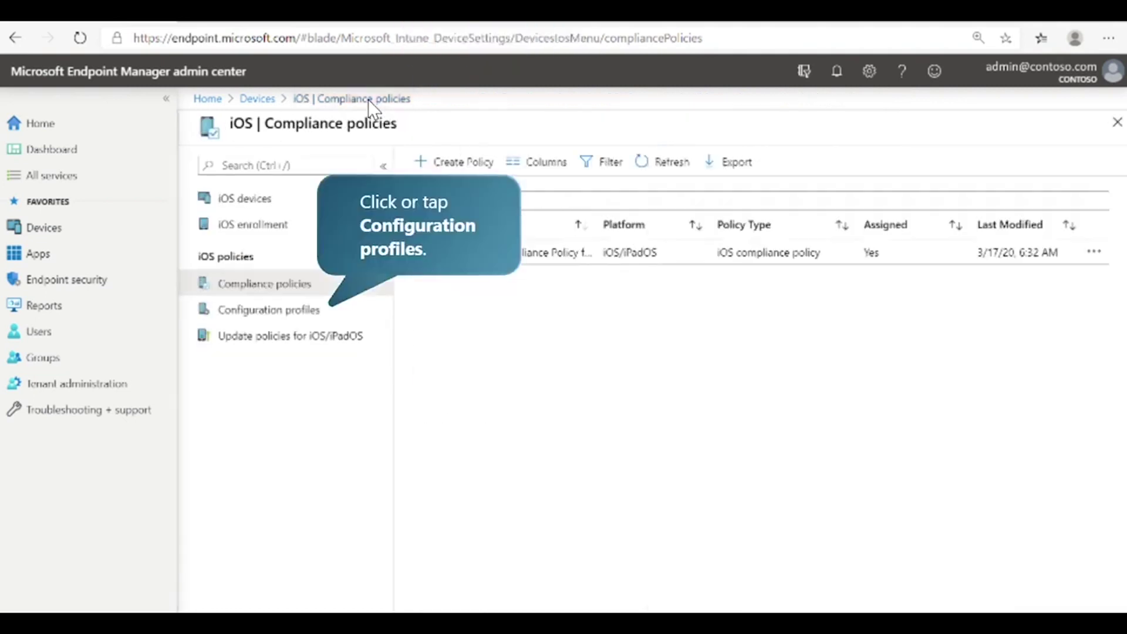
click(328, 310)
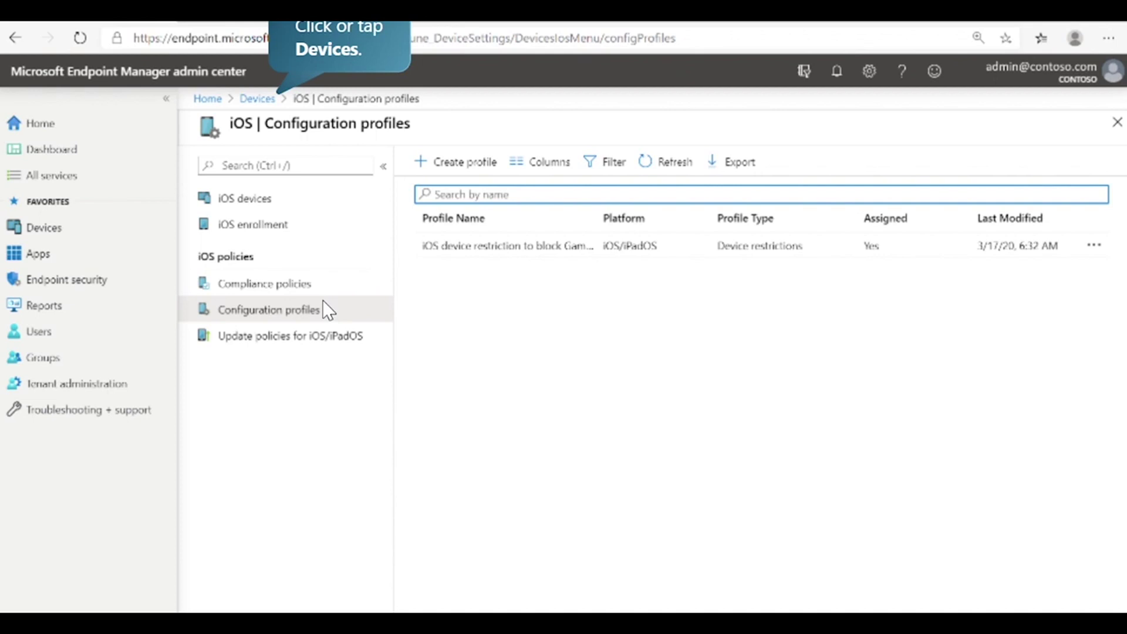
click(257, 98)
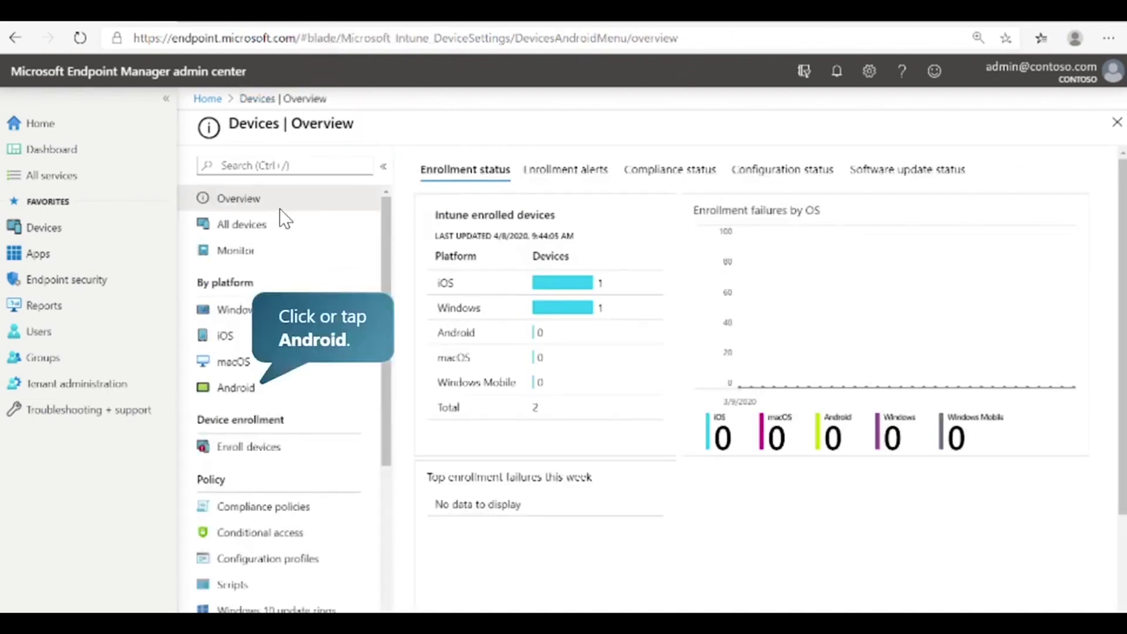
- View the Android enrollment options, inspect the Managed Google Play setup, and return to the Devices overview
click(267, 381)
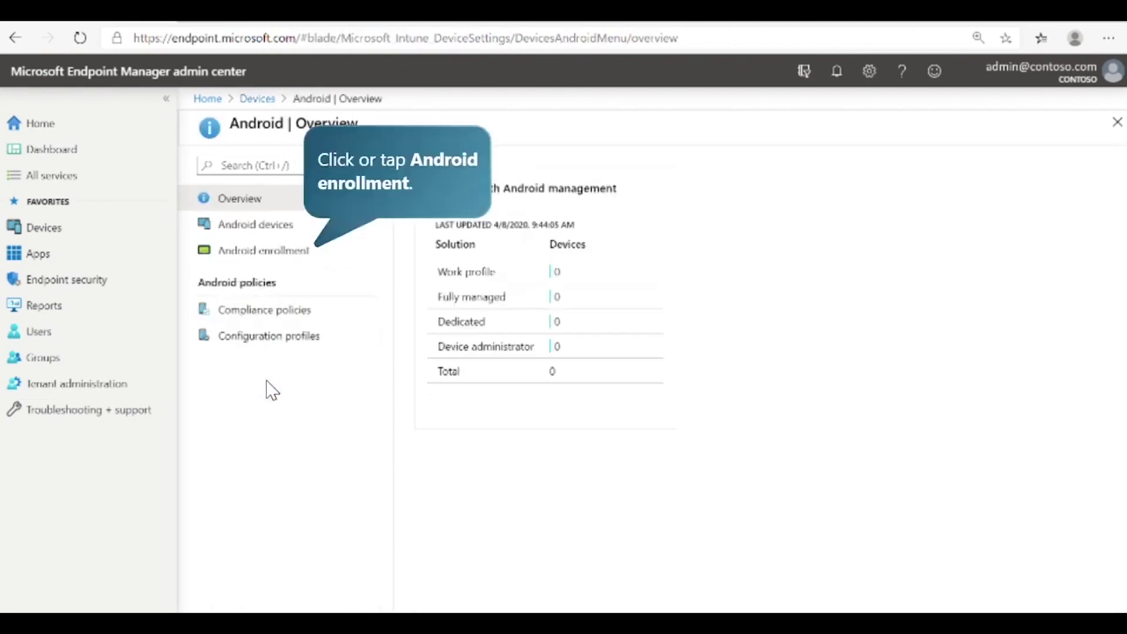
click(274, 253)
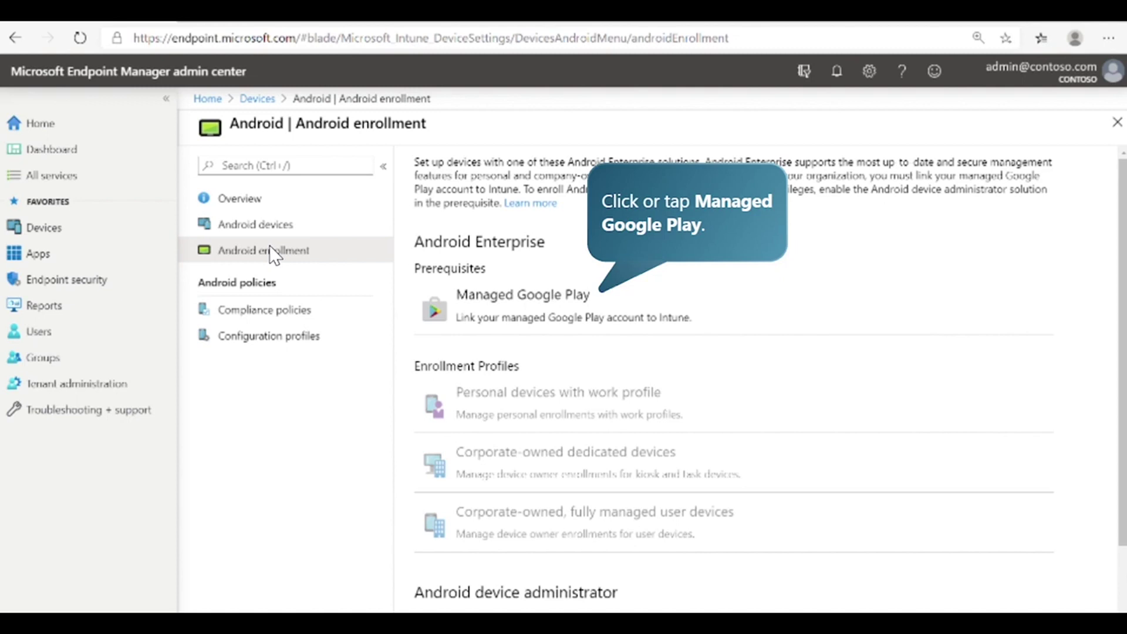
click(538, 294)
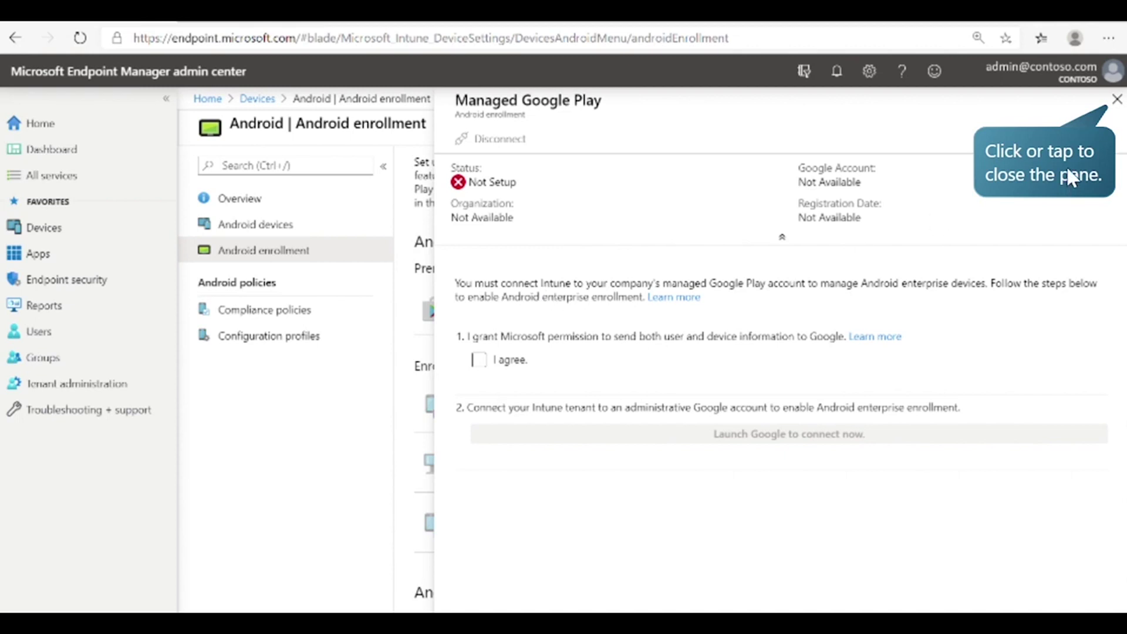
click(1116, 100)
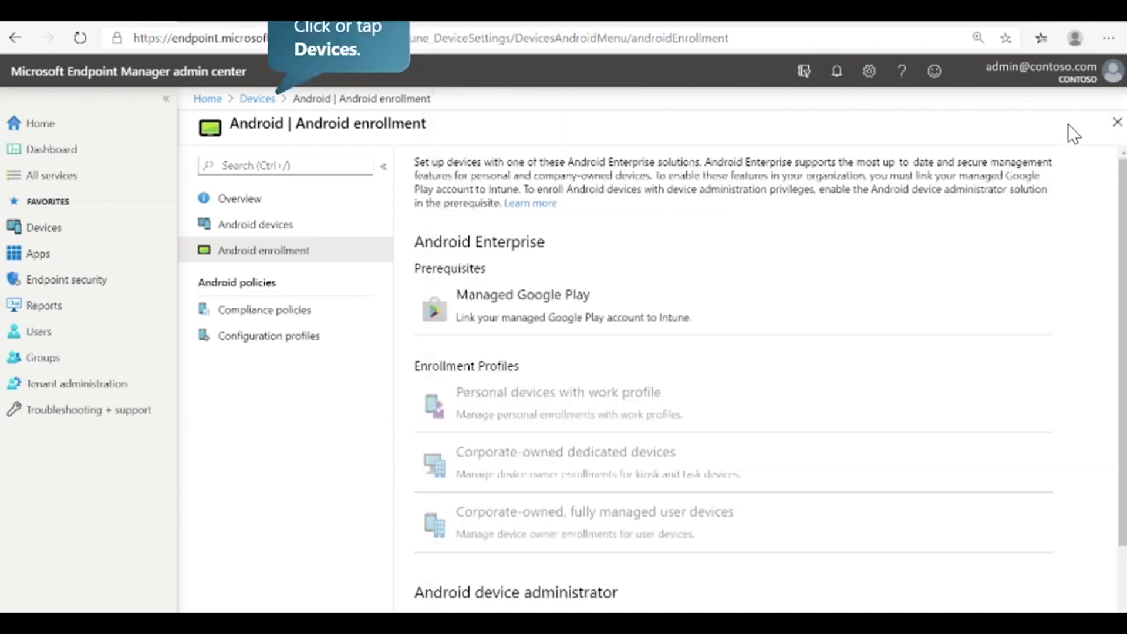
click(257, 100)
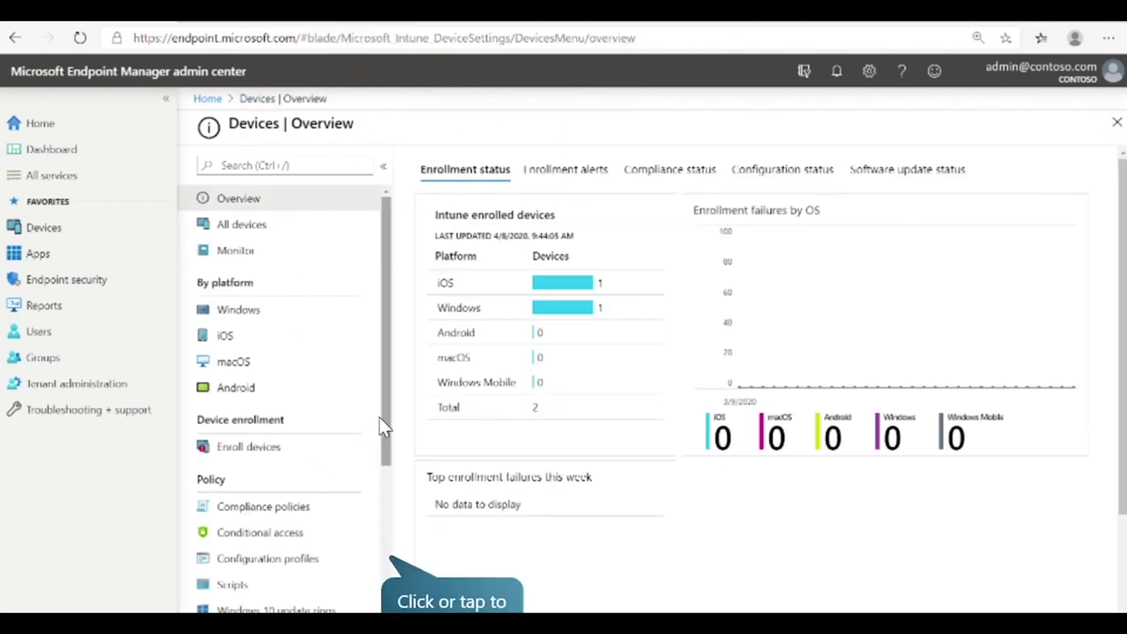
- Examine the platform settings of the default All Users device type enrollment restriction, leaving the editor without saving
drag(382, 449, 385, 529)
click(294, 424)
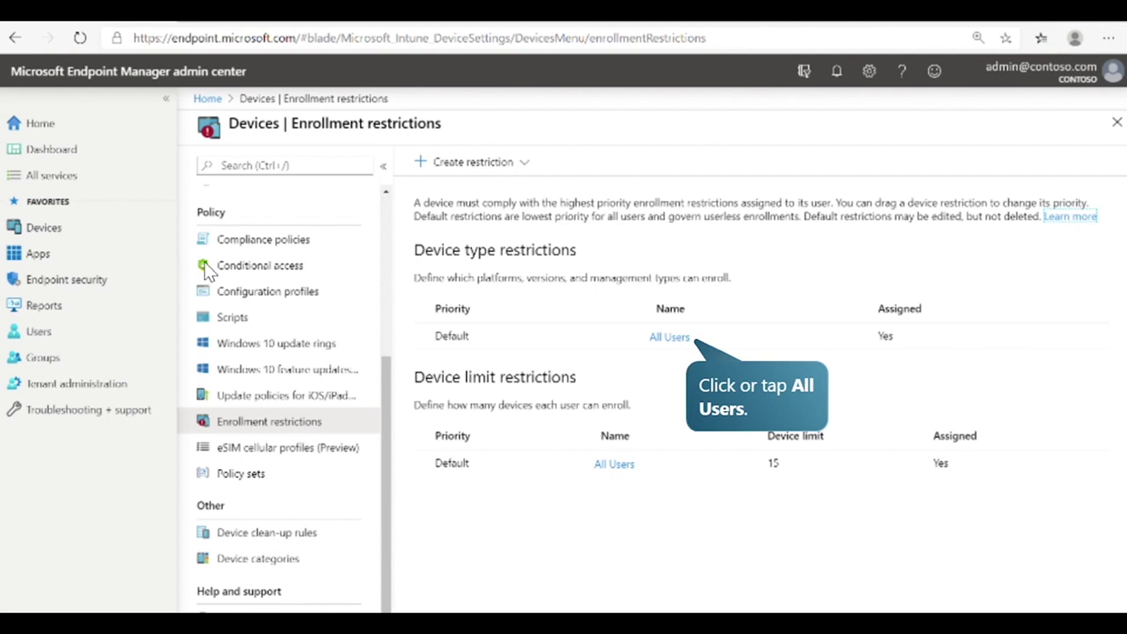
click(669, 337)
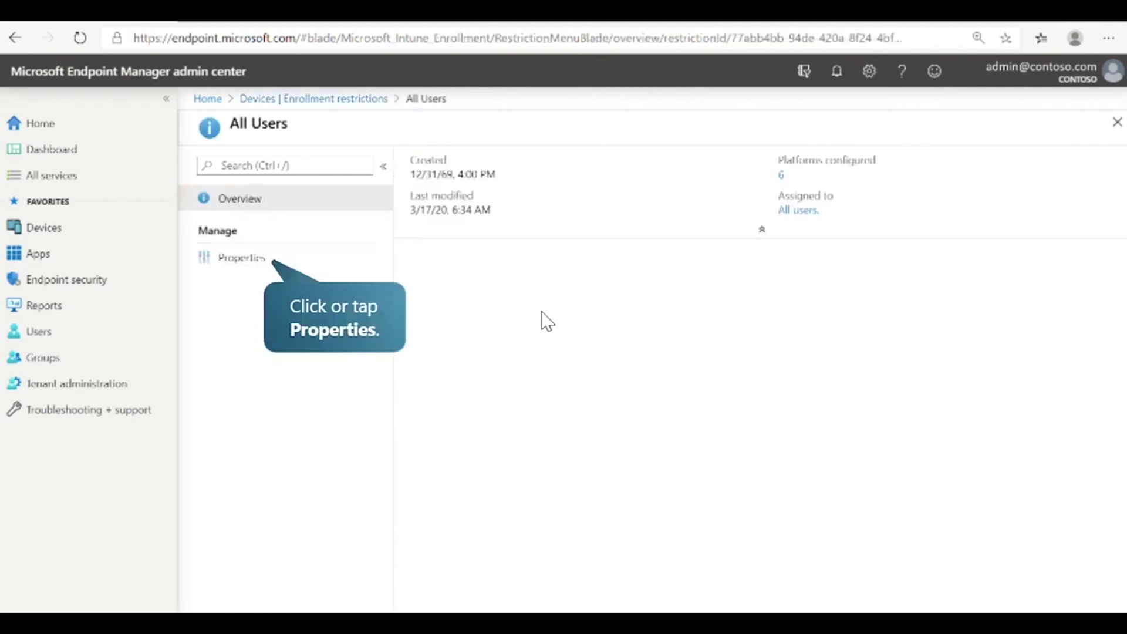
click(241, 258)
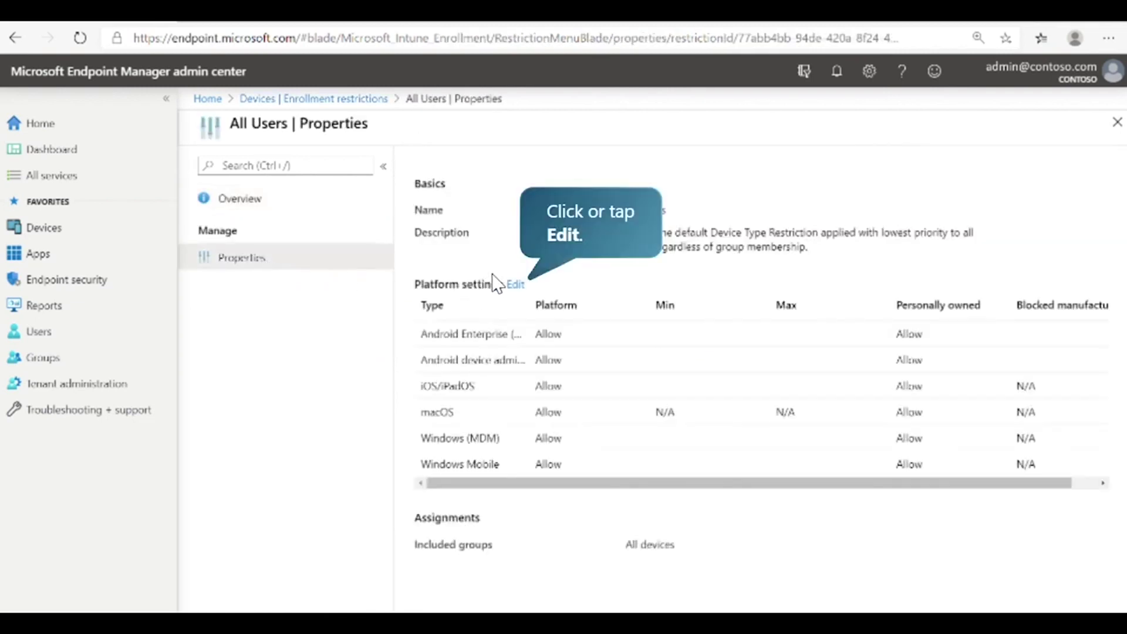
click(508, 284)
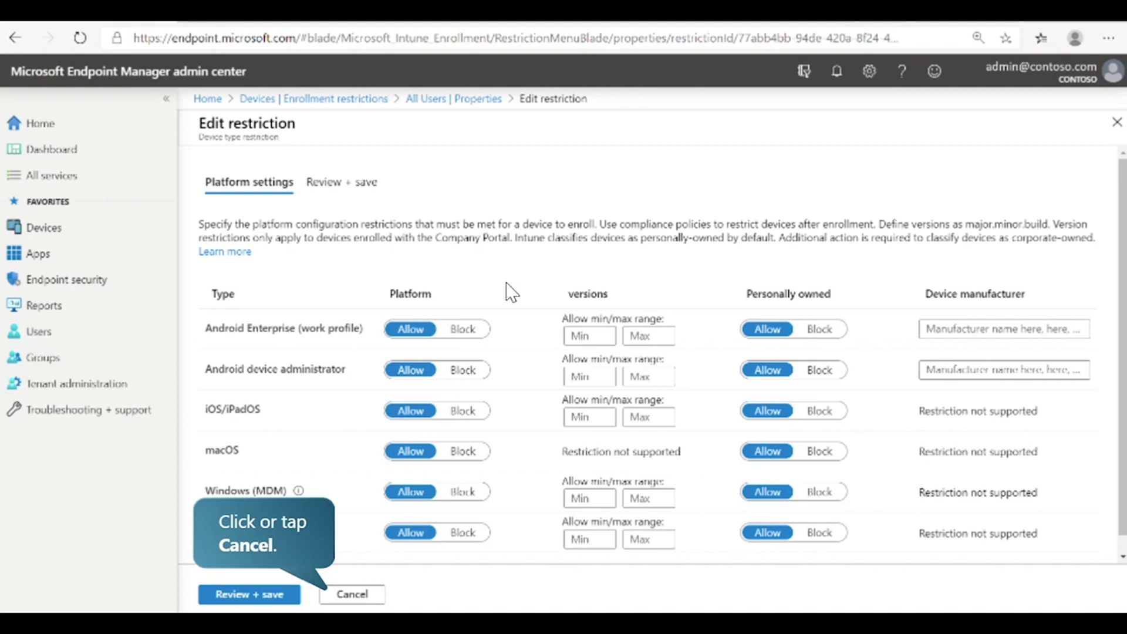
click(352, 594)
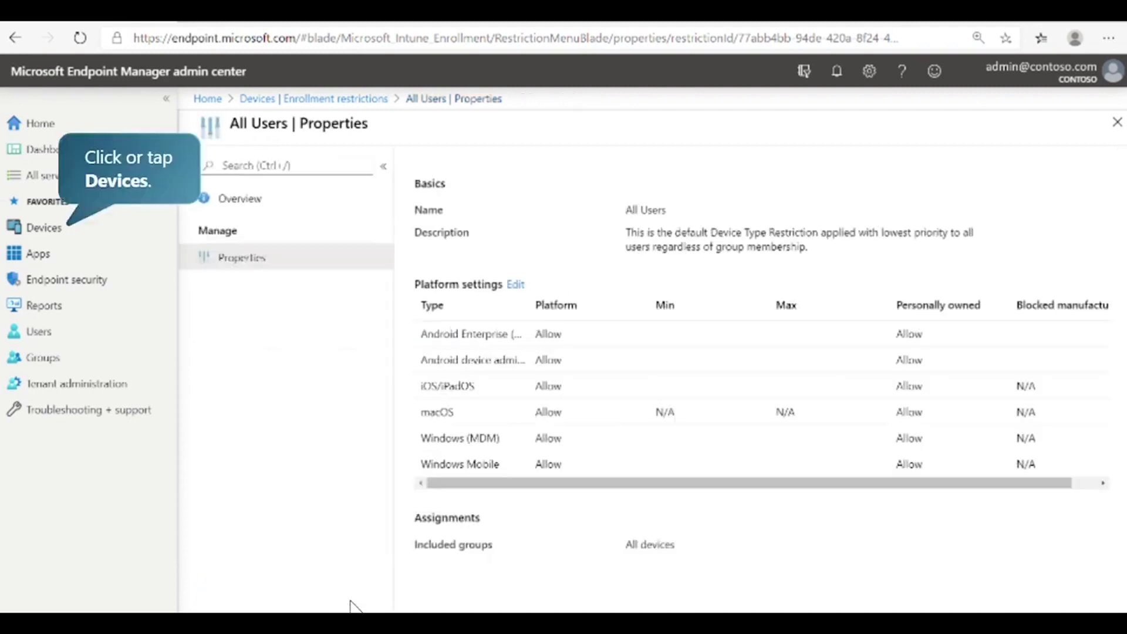
- Start a new device configuration profile for the Windows 10 and later platform with the Administrative Templates profile type
click(66, 238)
click(261, 559)
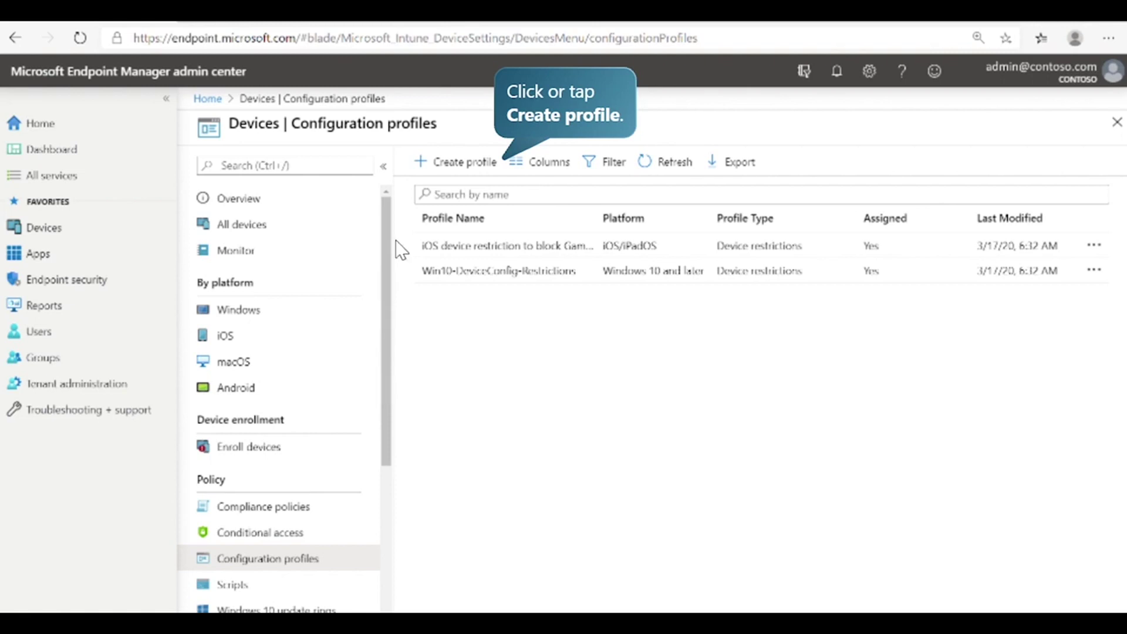
click(455, 161)
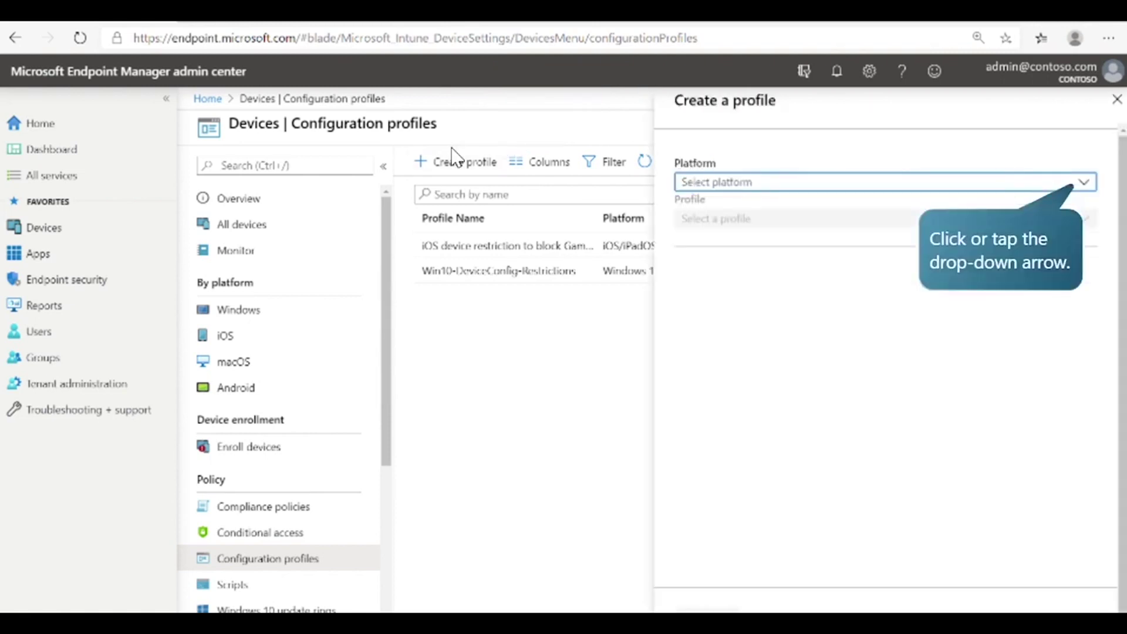
click(845, 183)
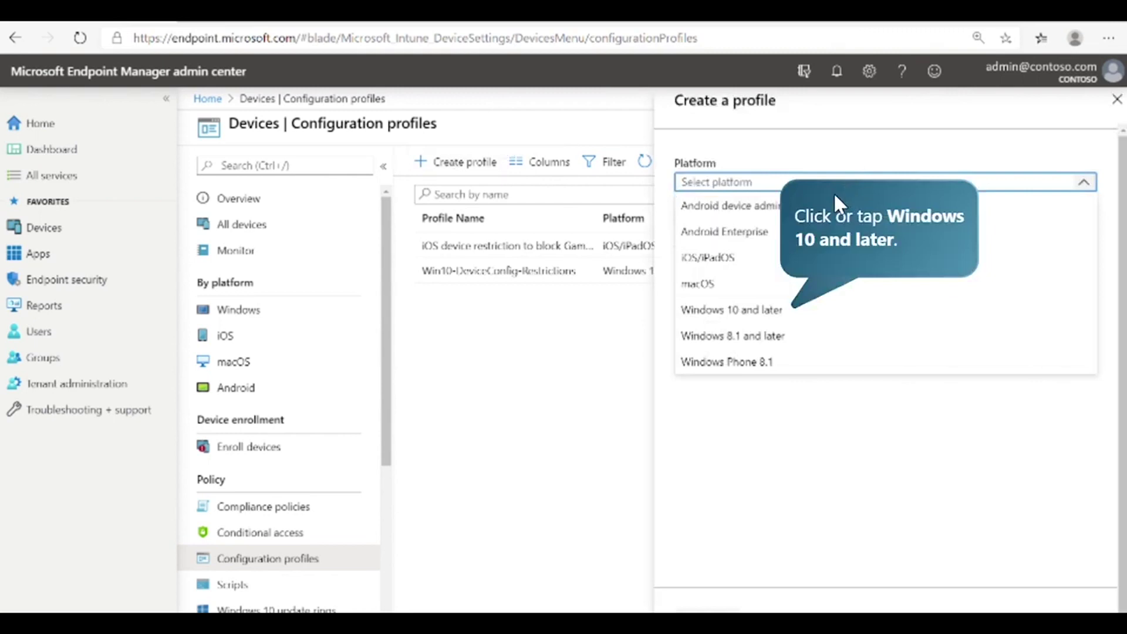
click(776, 309)
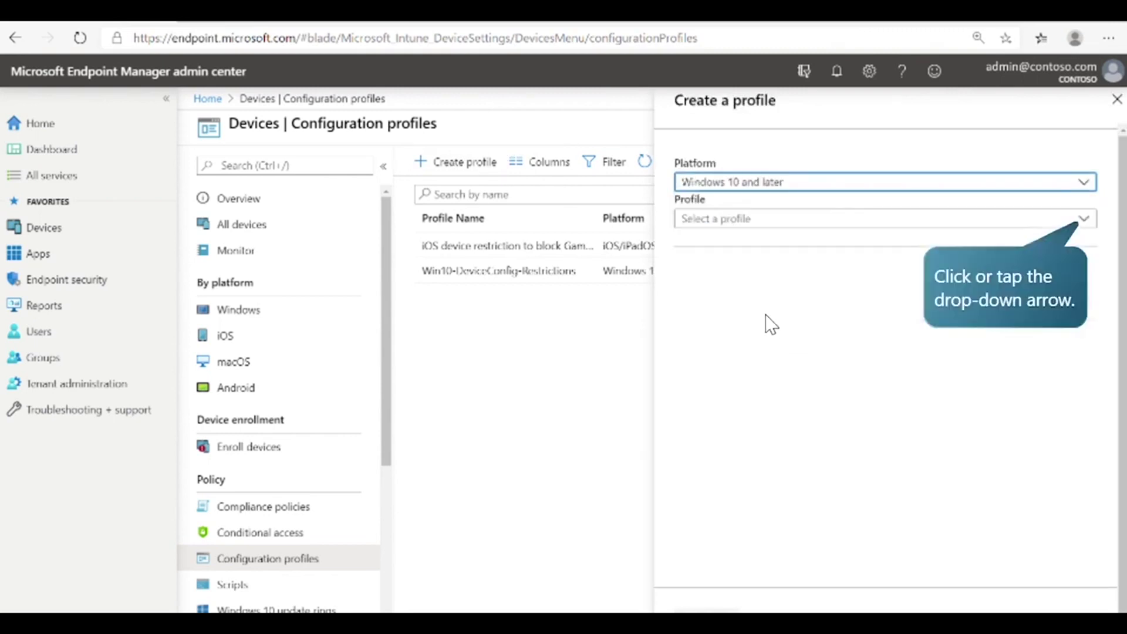
click(976, 230)
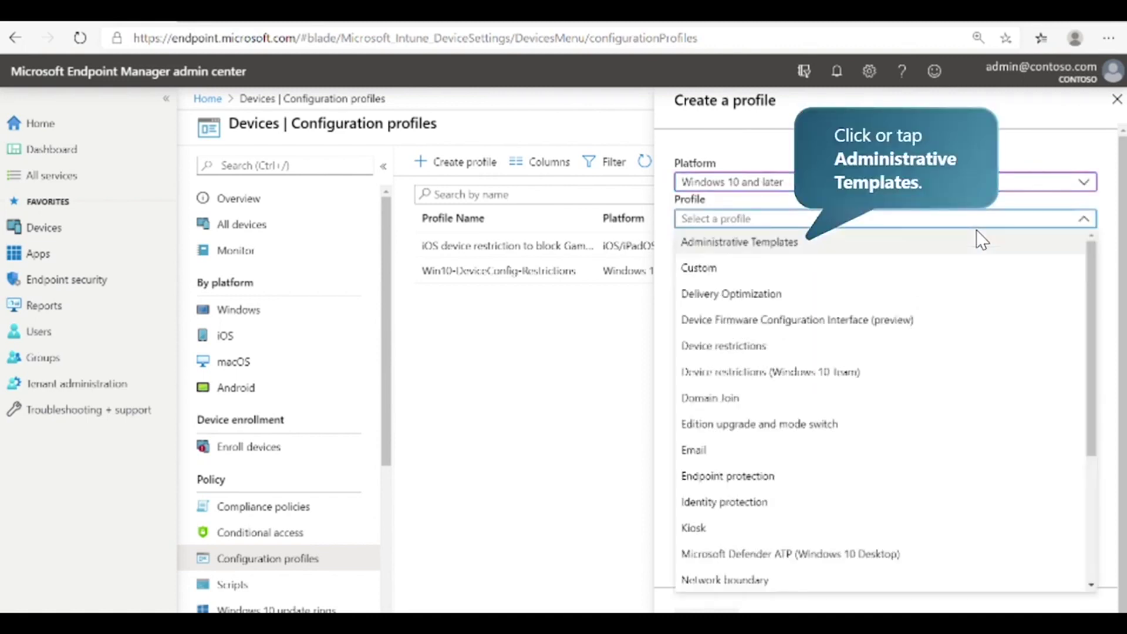
click(846, 242)
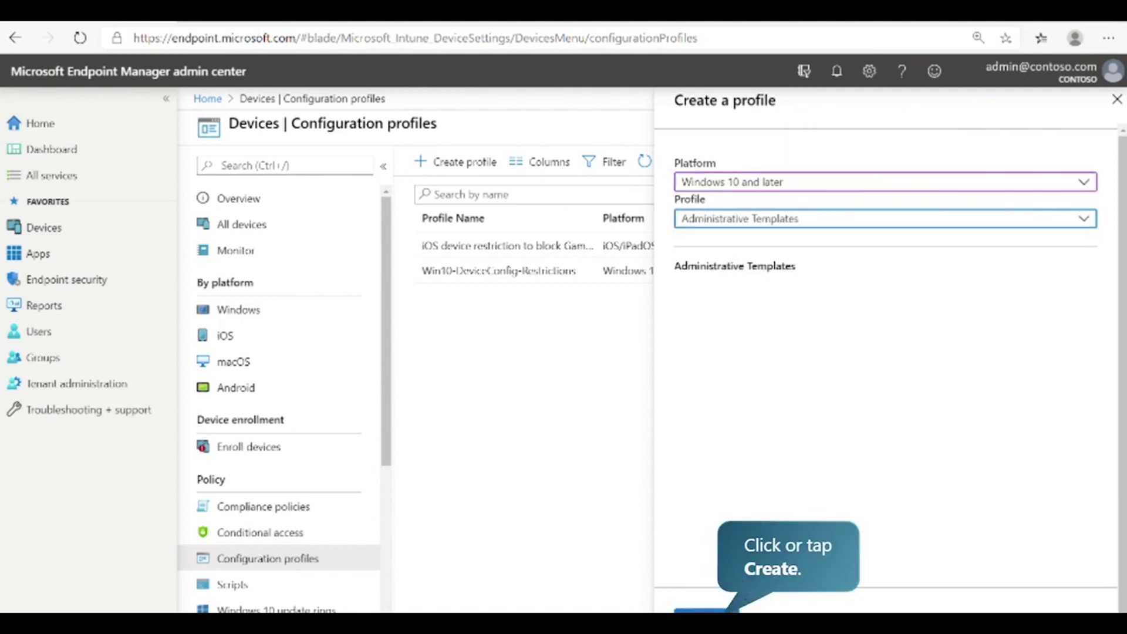
click(707, 610)
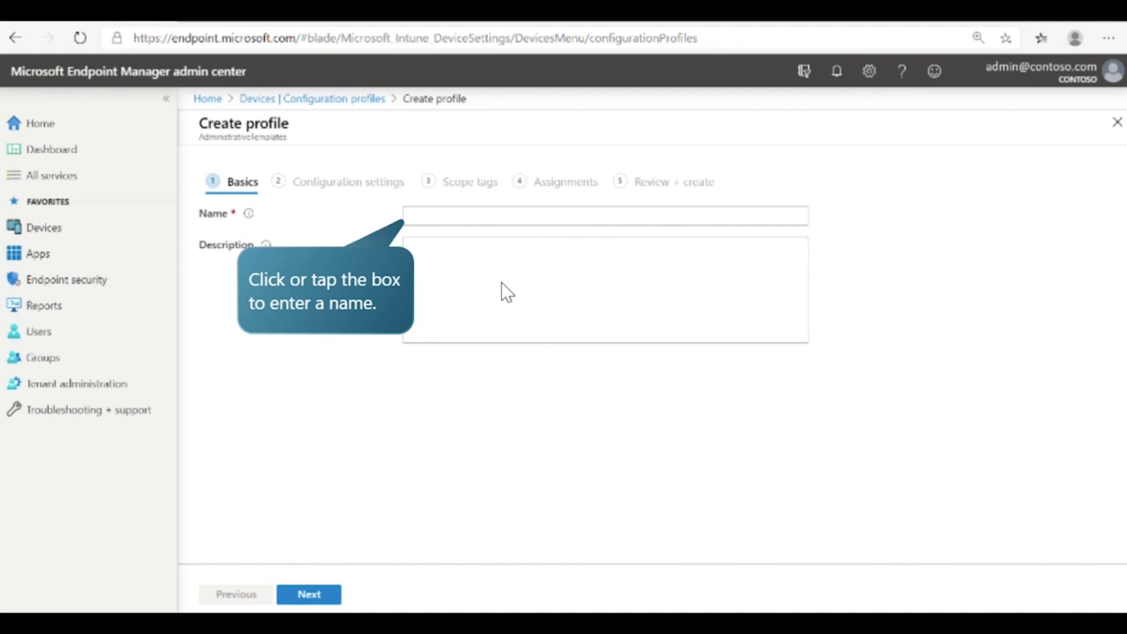
- Name the profile "Windows 10 Administrative Template", describe it as "Administrative template for Windows 10 enrolled devices.", and continue to the configuration settings
click(461, 223)
text(Windows 10 Administrative Template)
click(463, 261)
text(Administrative template for Windows 10 enrolled devices.)
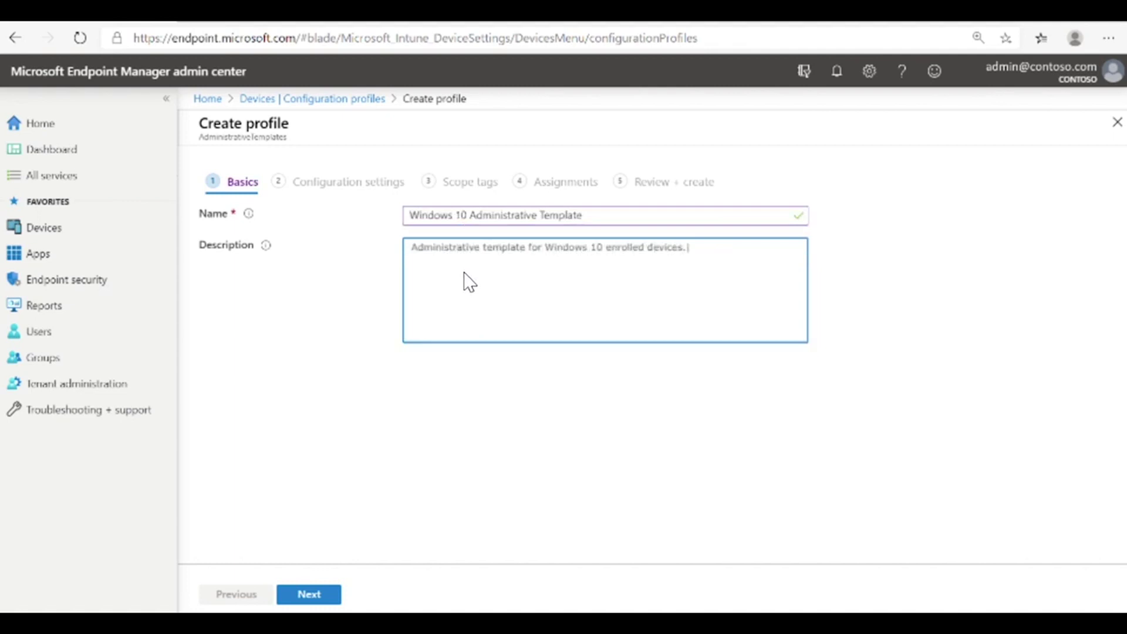
click(310, 595)
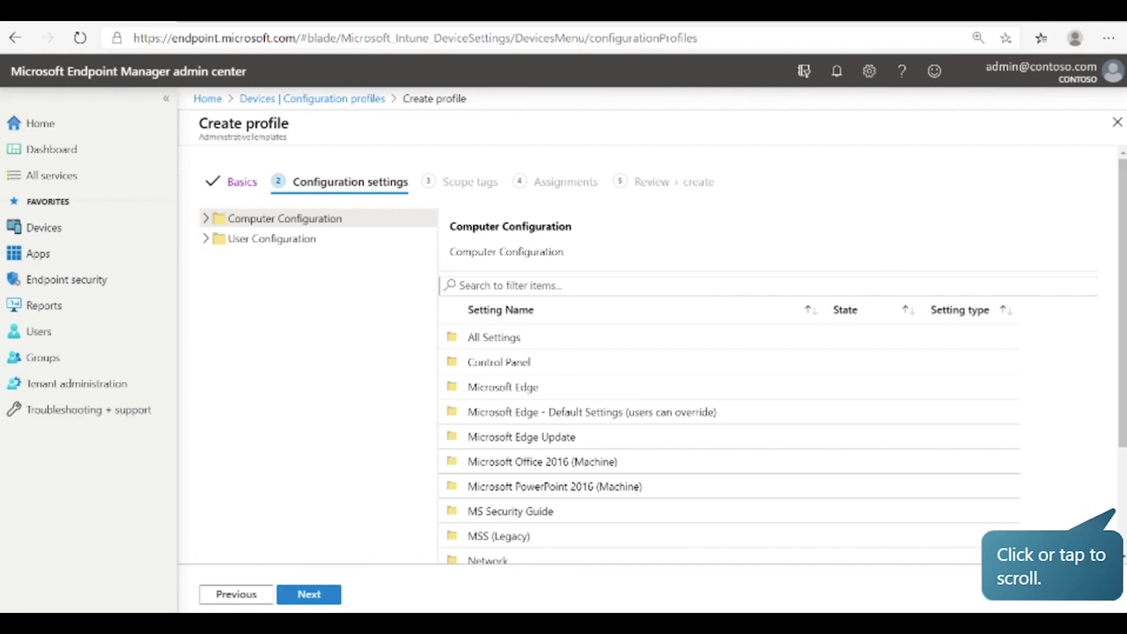
- Browse the Internet Explorer settings under Windows Components in the Computer Configuration
click(1123, 516)
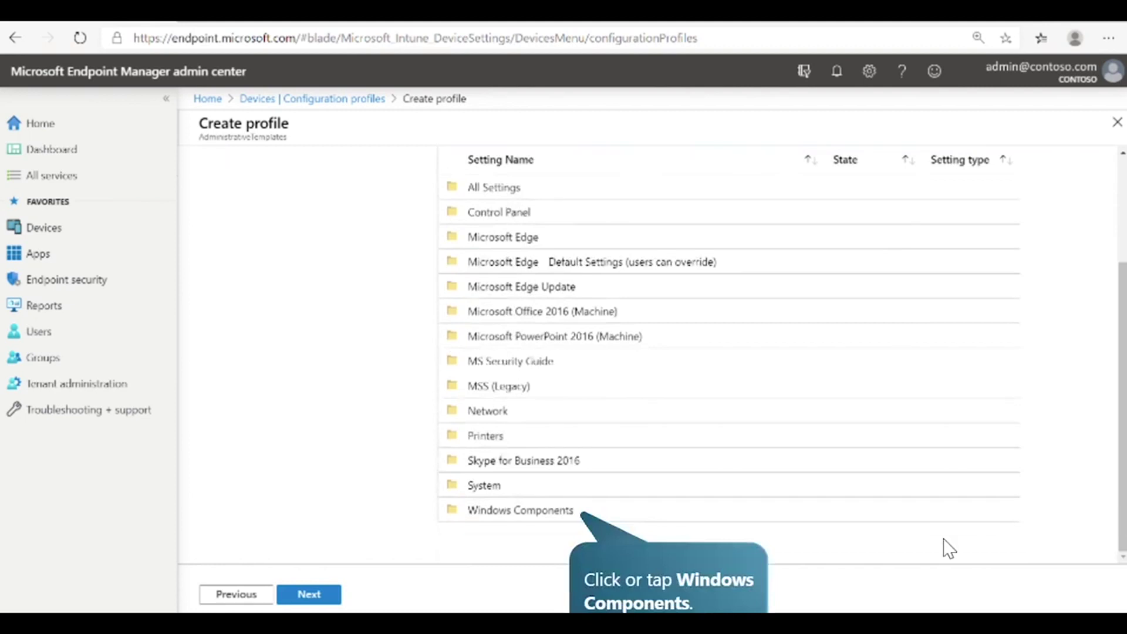
click(527, 513)
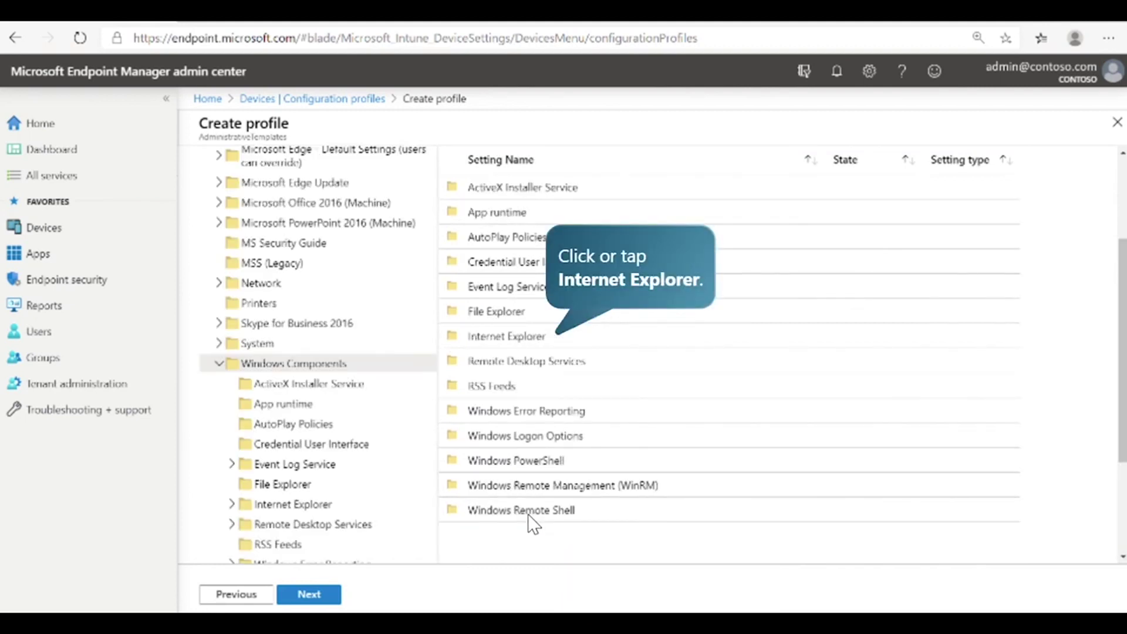
click(520, 335)
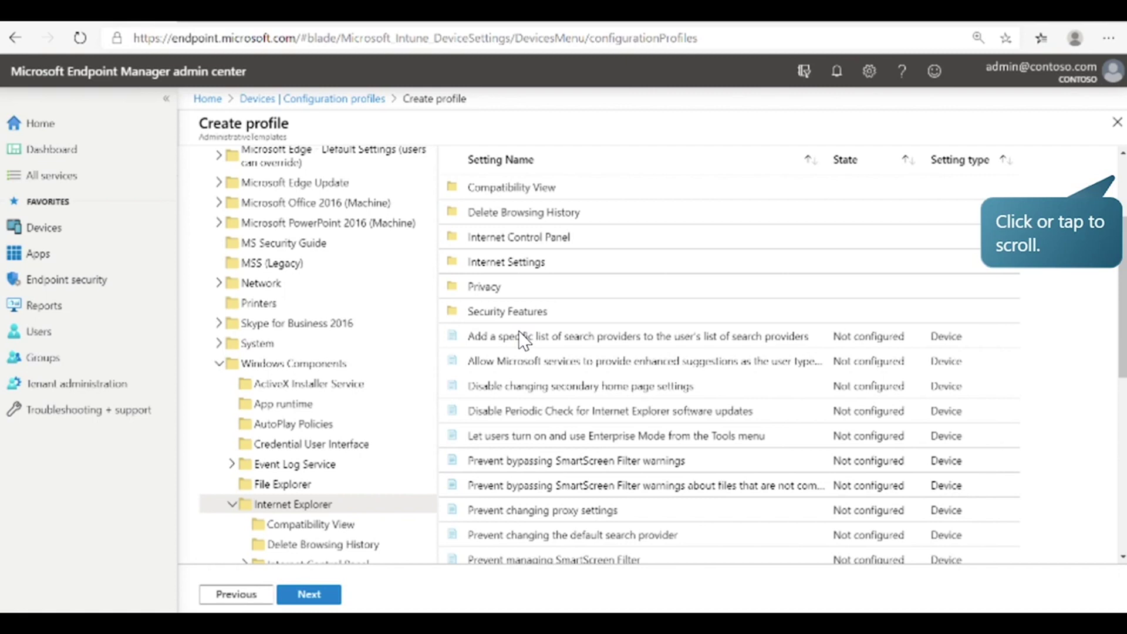
- Show All Settings of the Computer Configuration and filter them by "Office"
click(1122, 258)
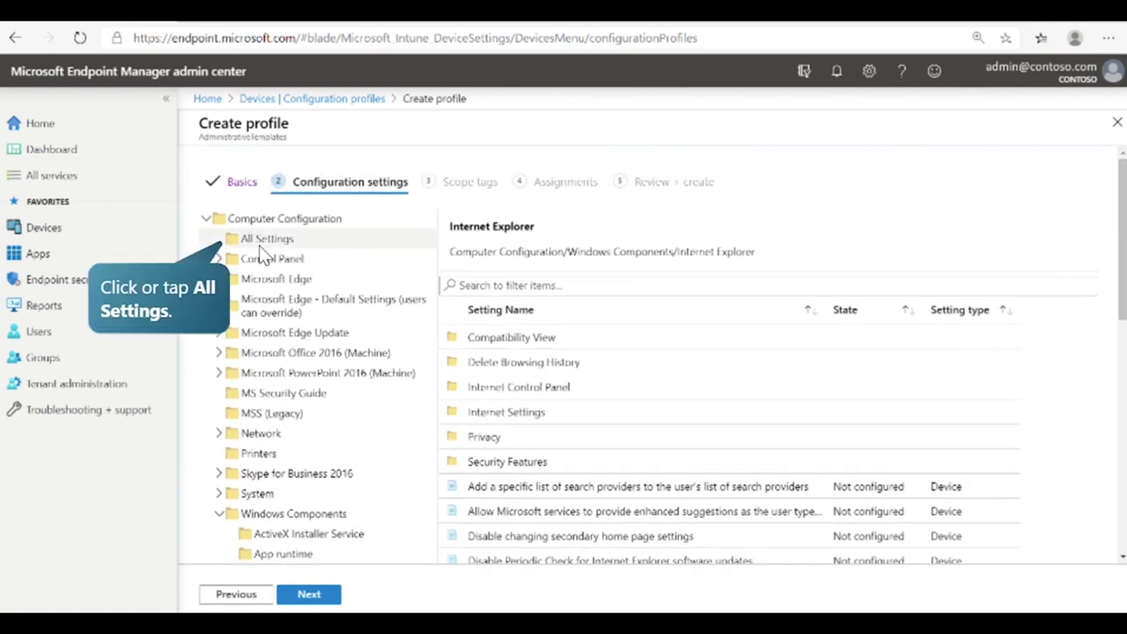
click(235, 252)
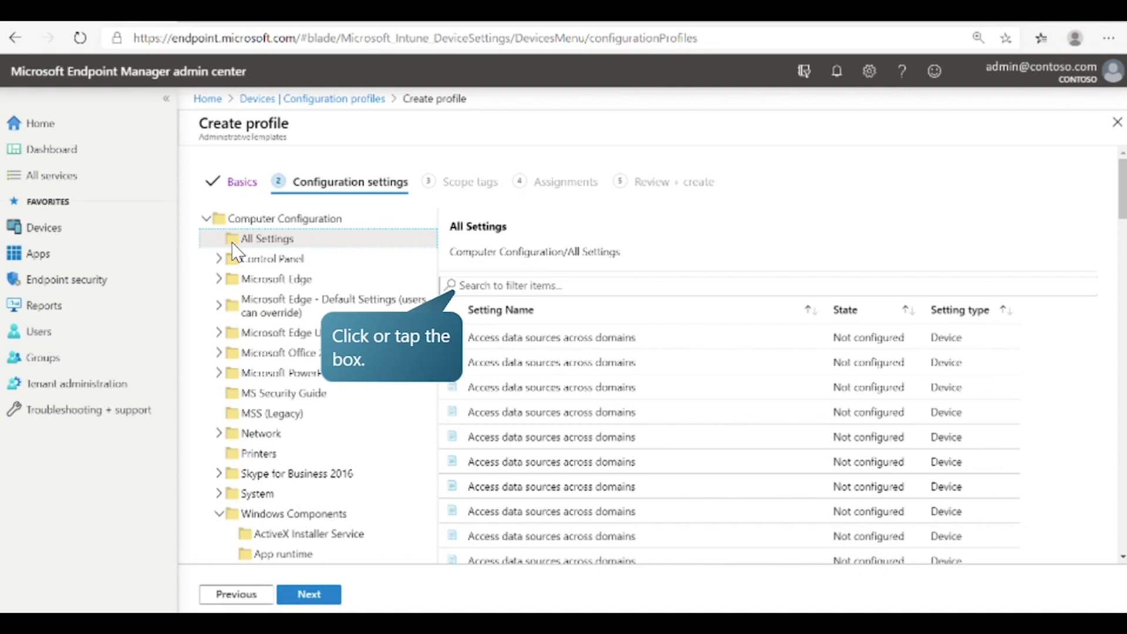
click(498, 280)
text(Office)
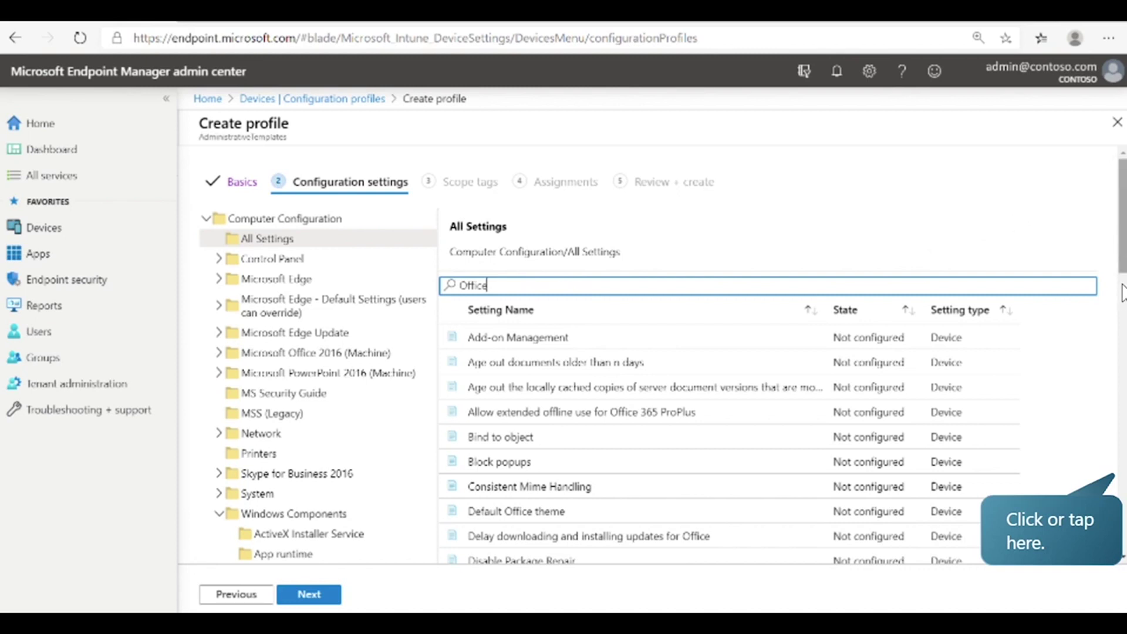
- Set the Disable Password Caching policy to Enabled and continue to the scope tags
scroll(1122, 352, down, 4)
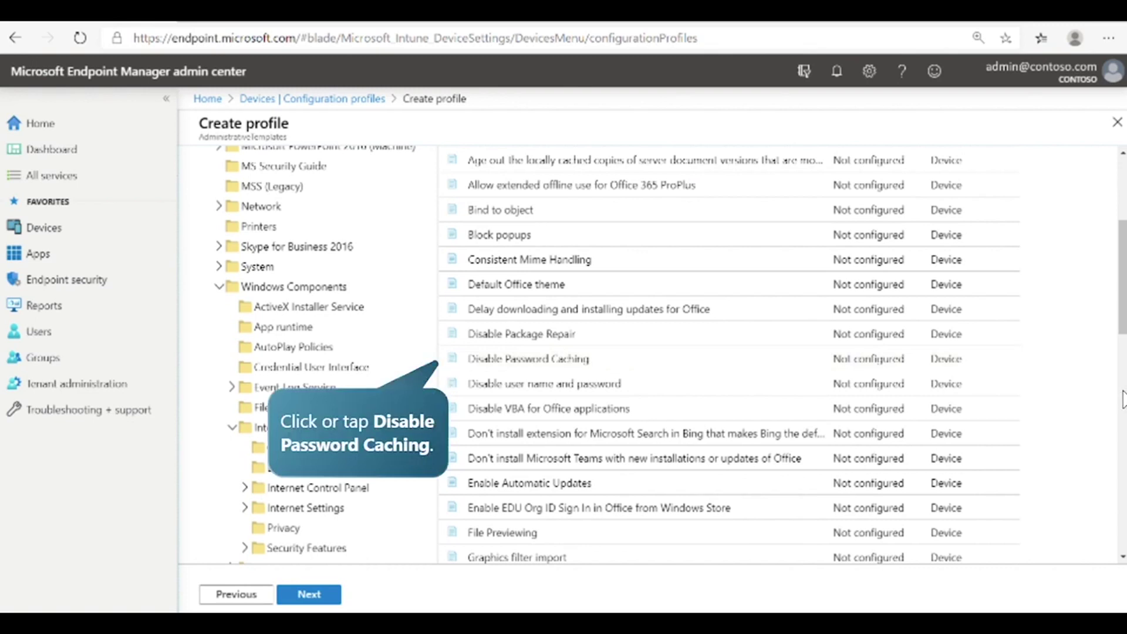
click(708, 359)
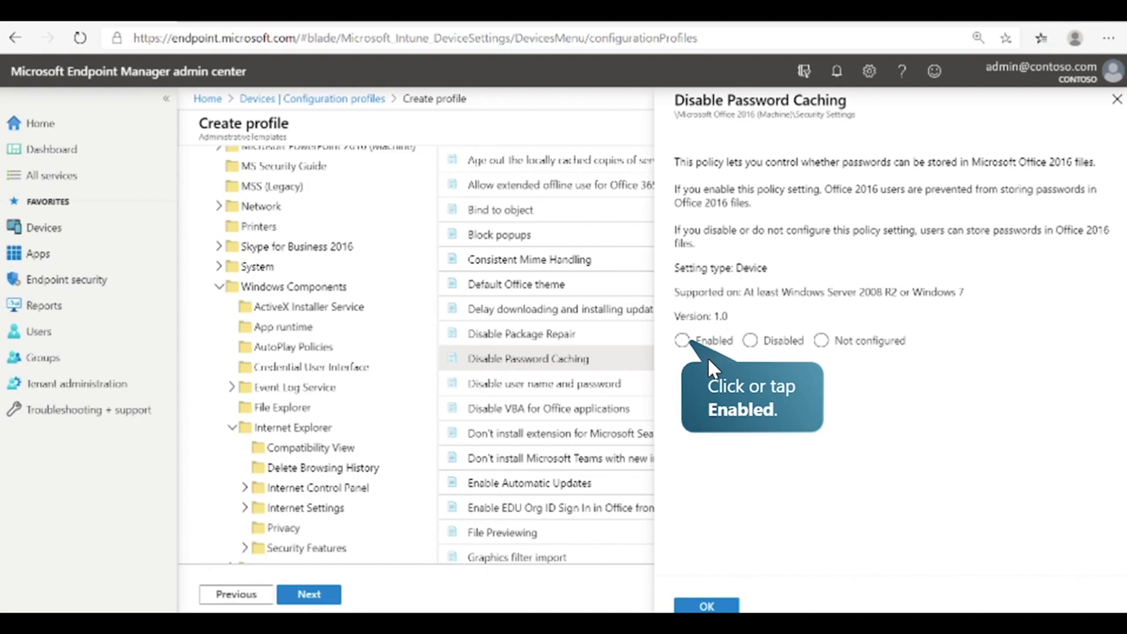
click(683, 341)
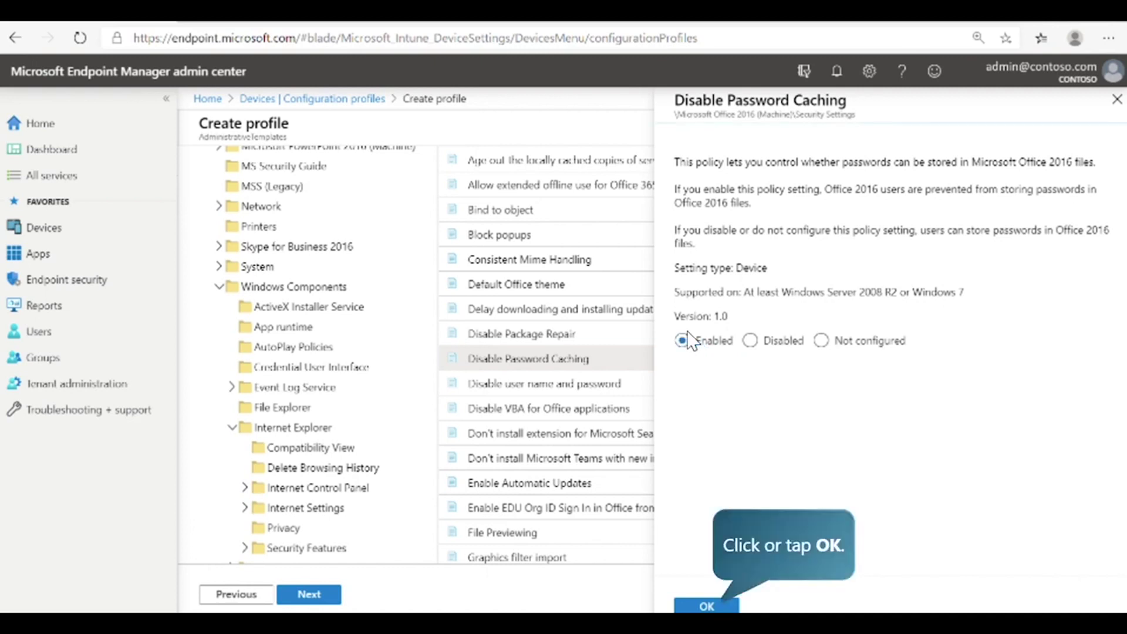
click(711, 606)
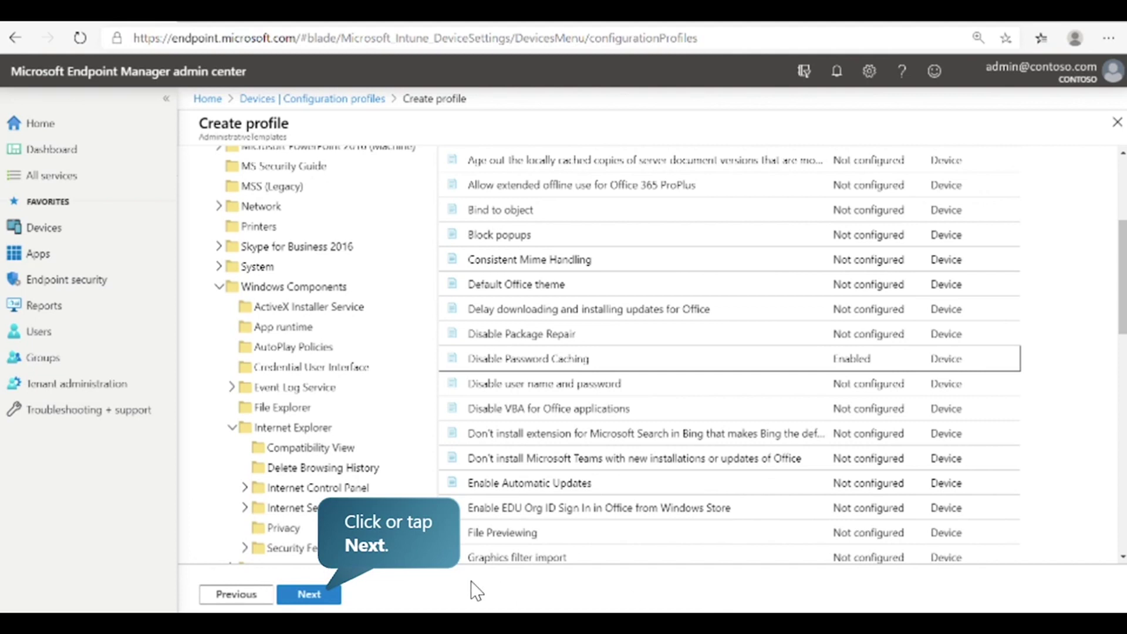
click(317, 594)
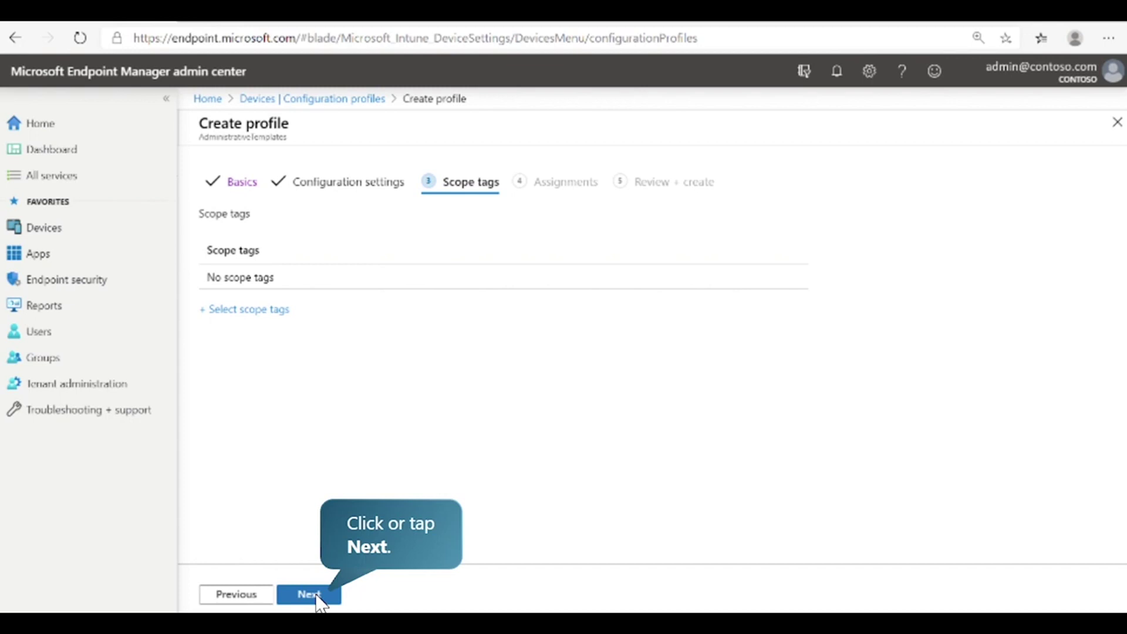
- Leave the scope tags empty and add the sg-IT group to the profile's included groups
click(309, 593)
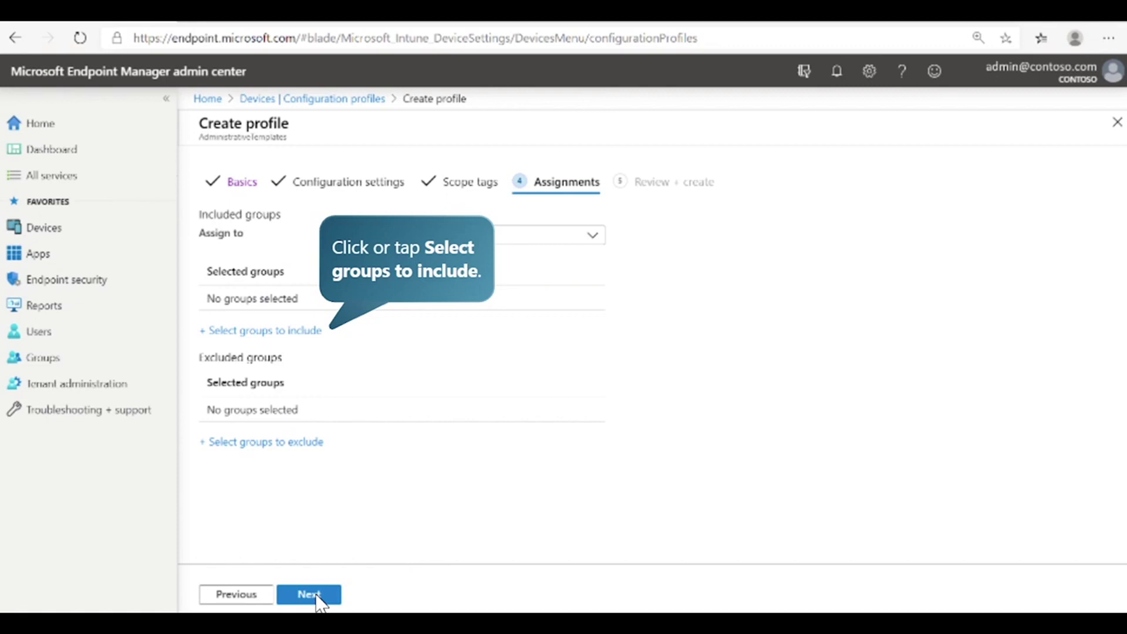
click(306, 332)
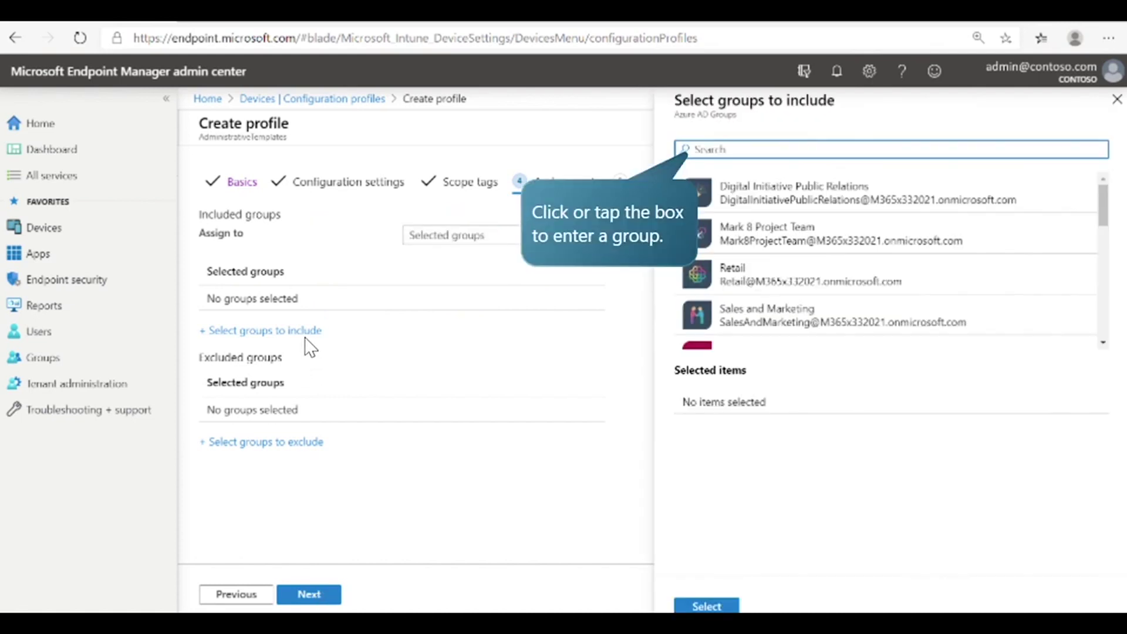
click(750, 158)
text(sg-IT)
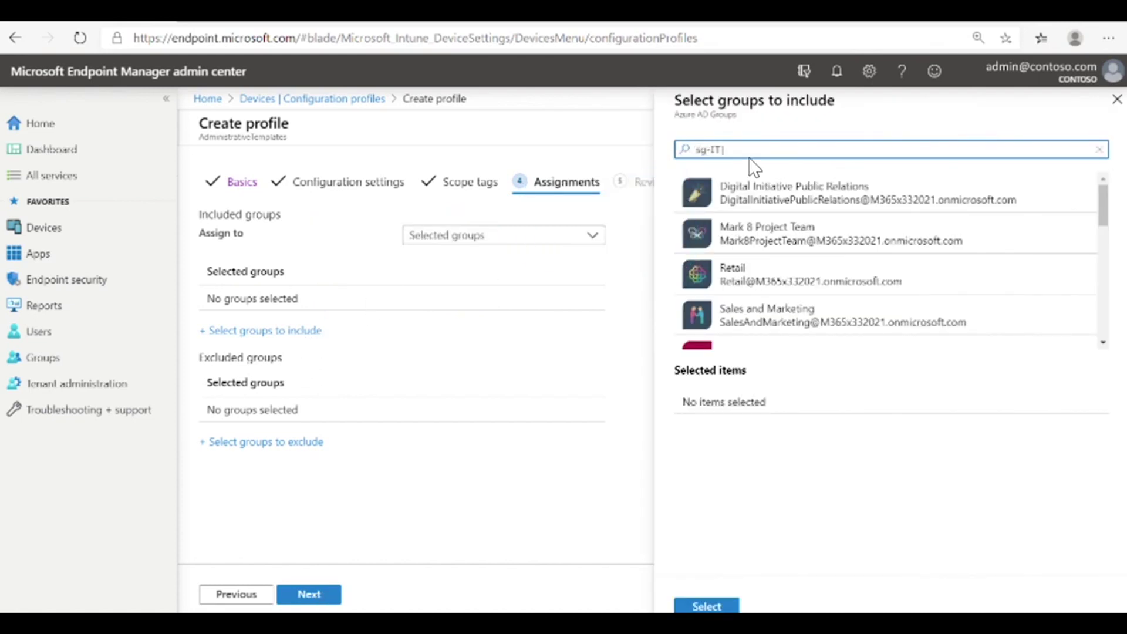
click(753, 192)
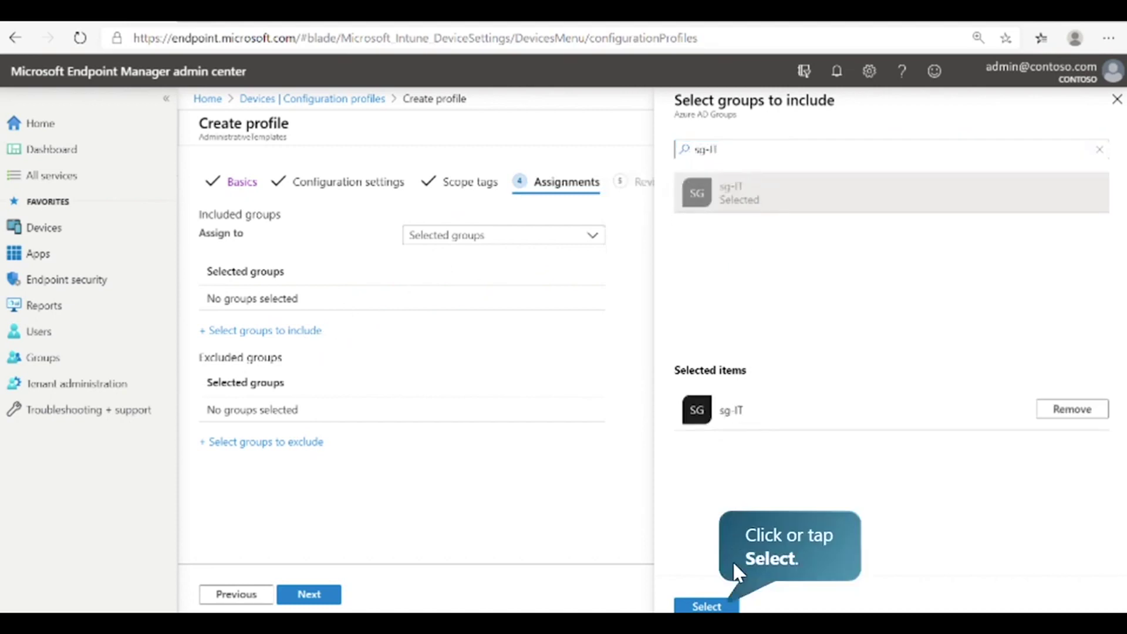
click(725, 606)
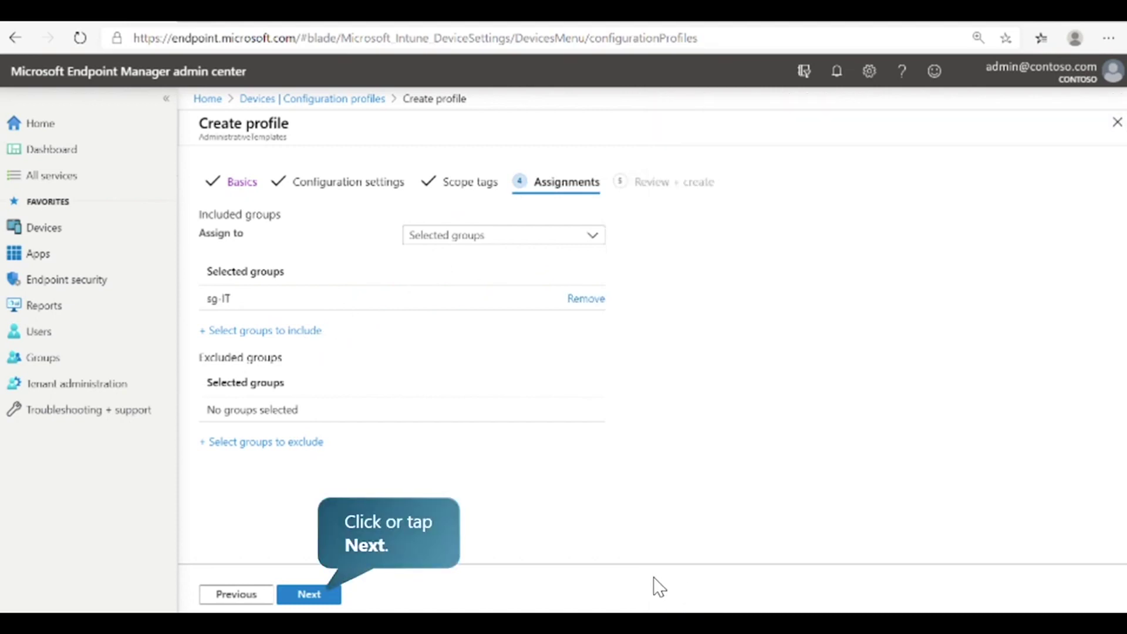
- Review the Windows 10 Administrative Template profile's summary and create the profile
click(324, 596)
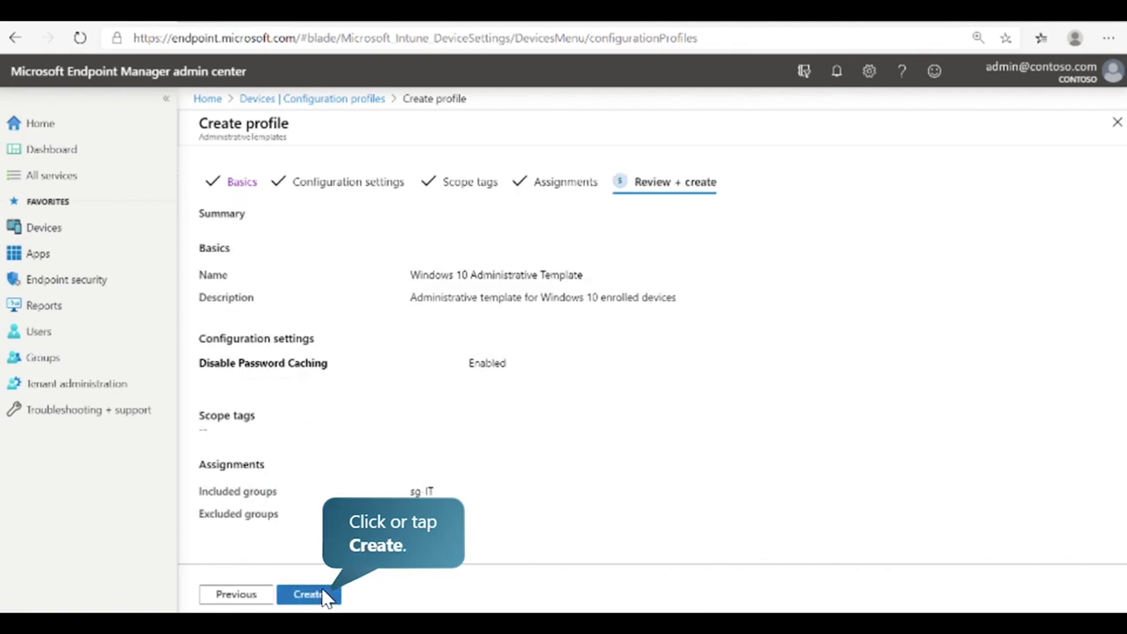
click(308, 594)
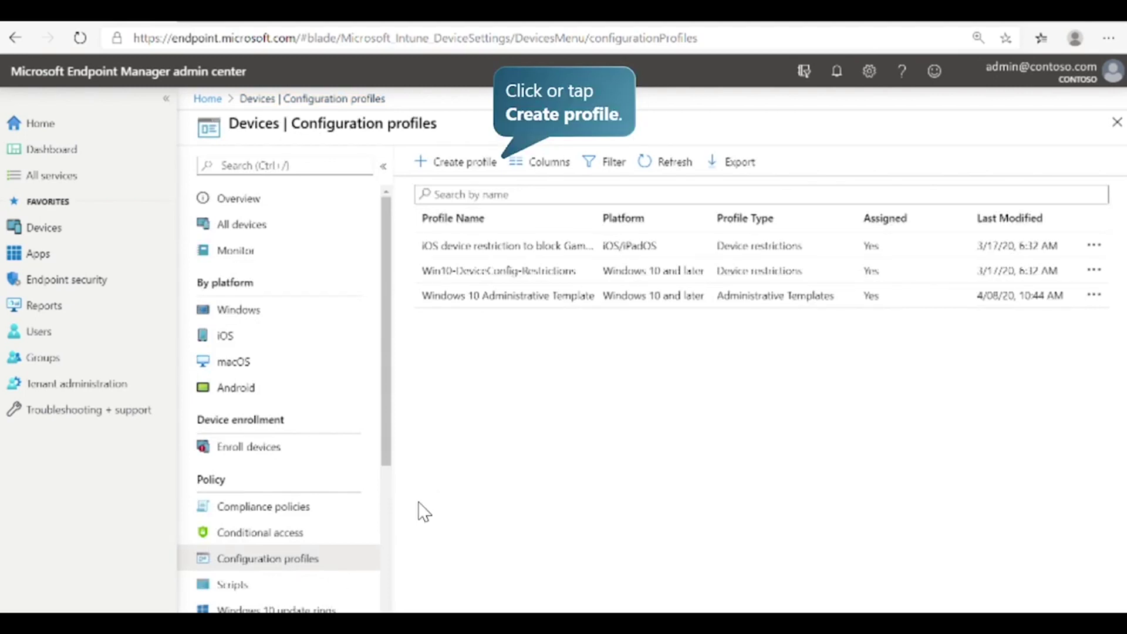
- Start a new Device restrictions profile for iOS/iPadOS and name it "iOS: Base security profile"
click(489, 164)
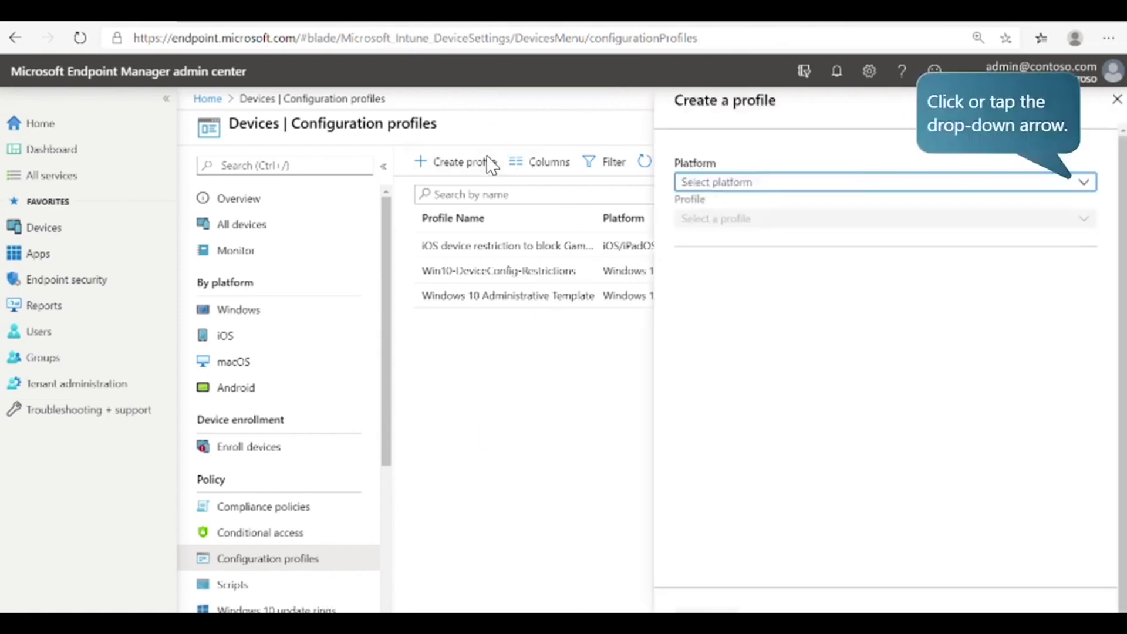
click(772, 183)
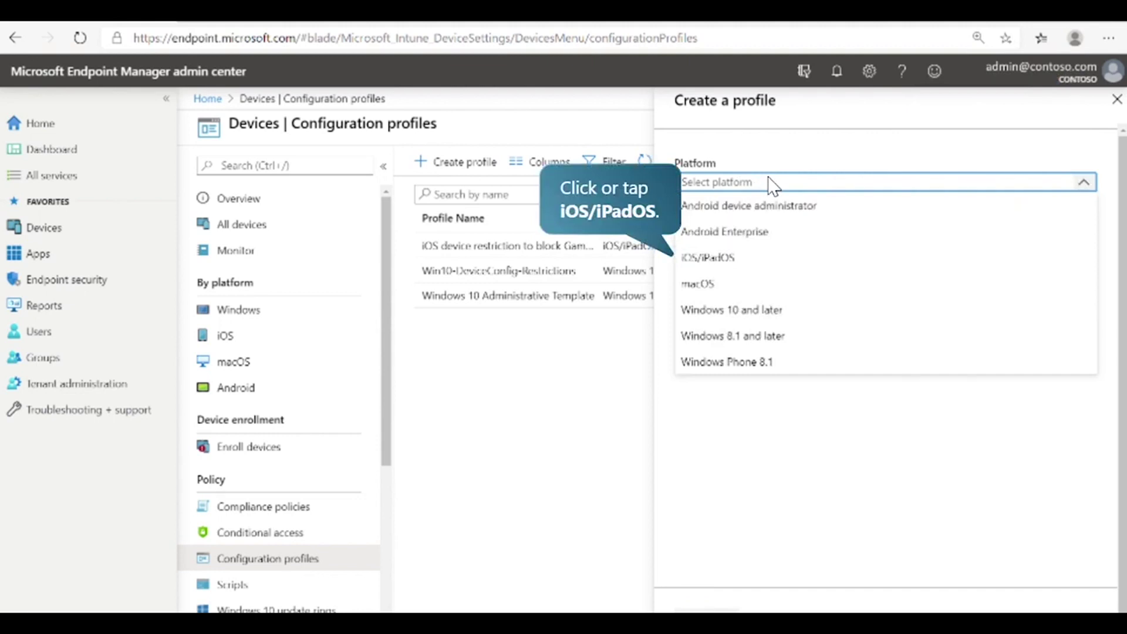
click(763, 269)
click(889, 227)
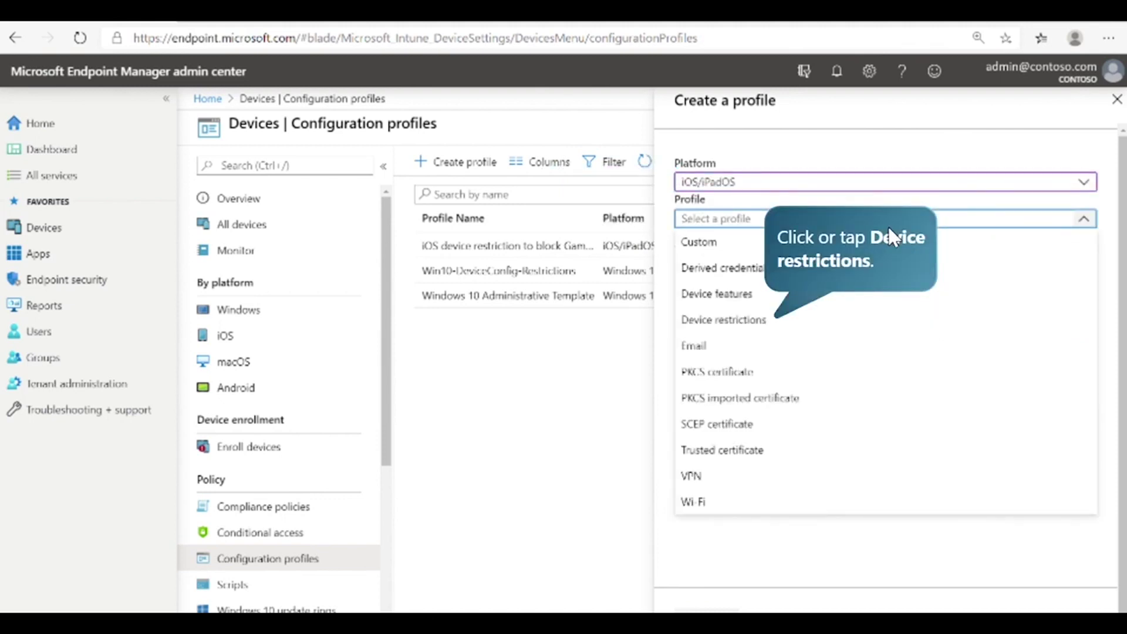
click(767, 317)
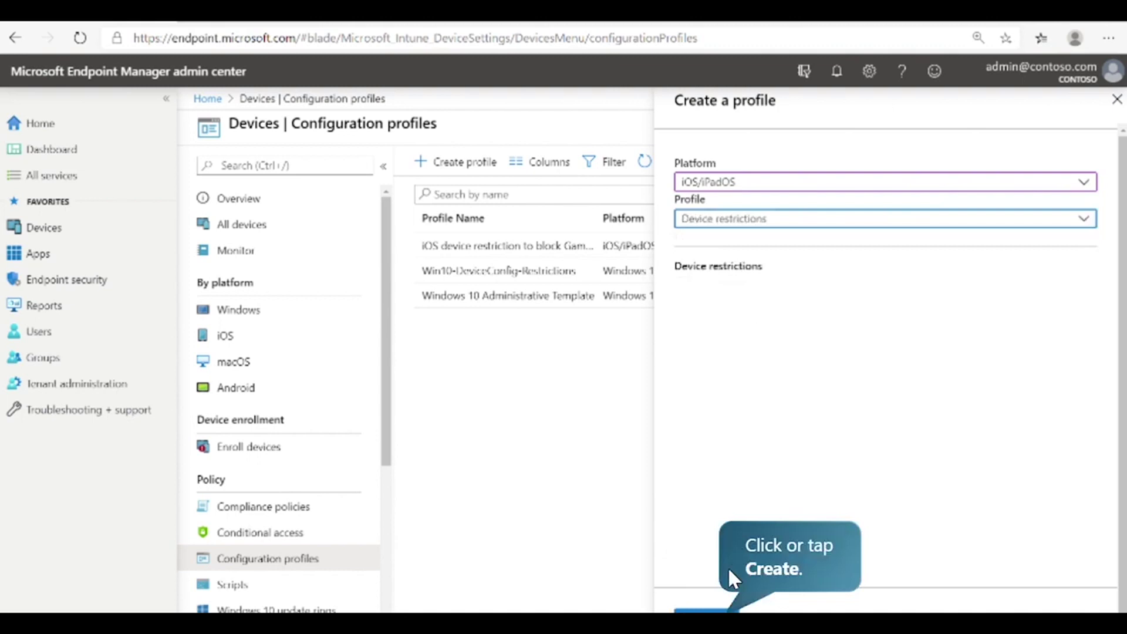
click(707, 610)
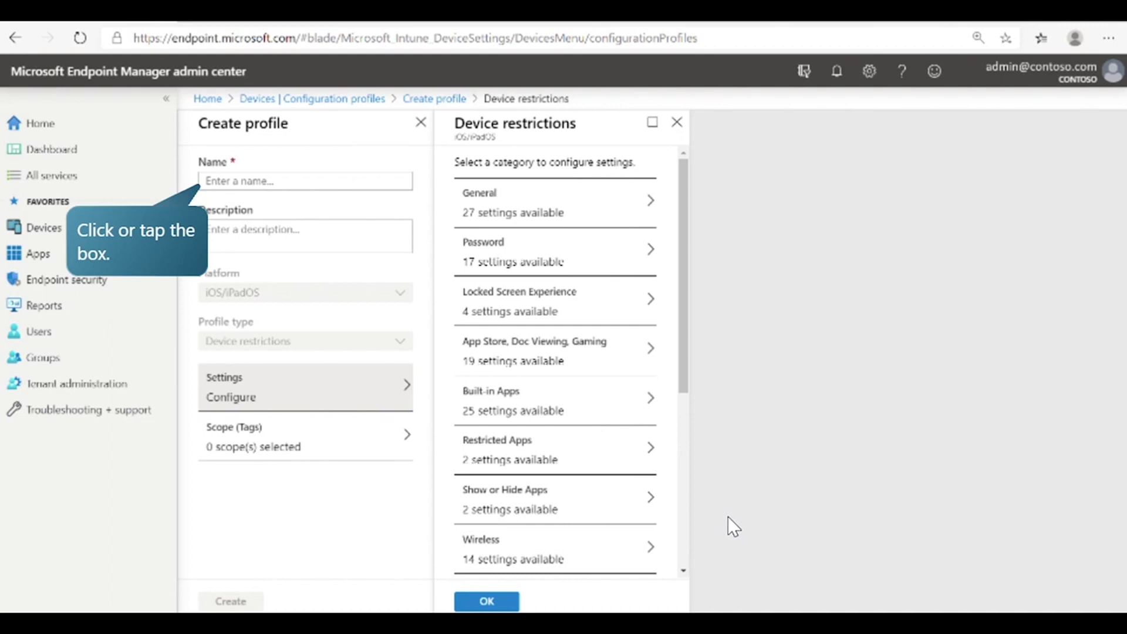
click(361, 188)
text(iOS: Base security profile)
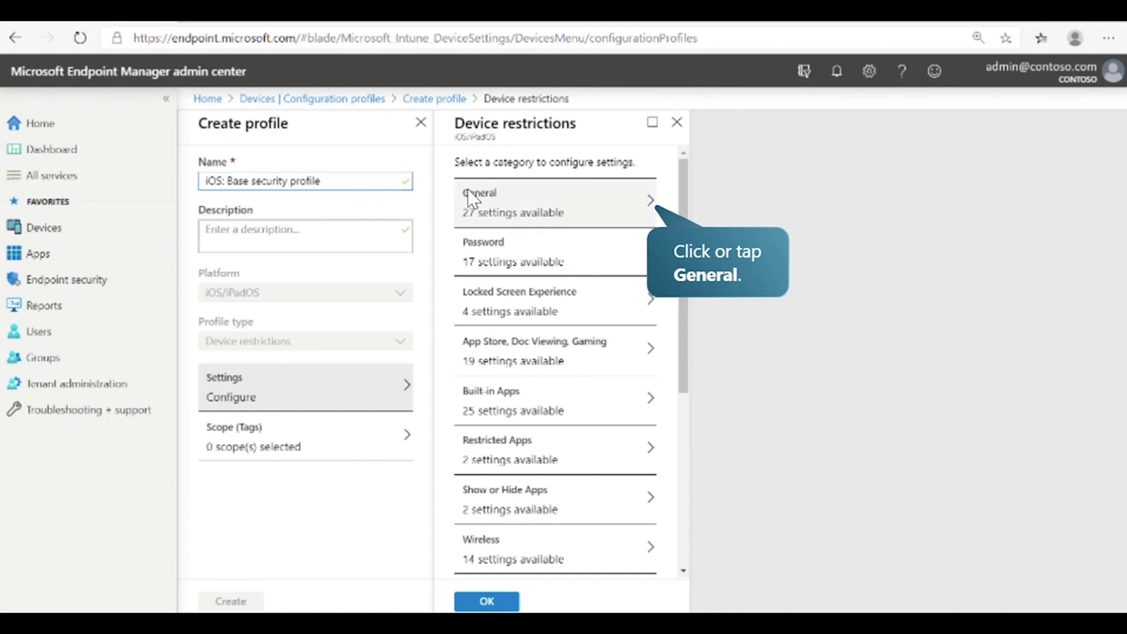
- Block Screen capture and Untrusted TLS certificates in the General device restrictions
click(510, 196)
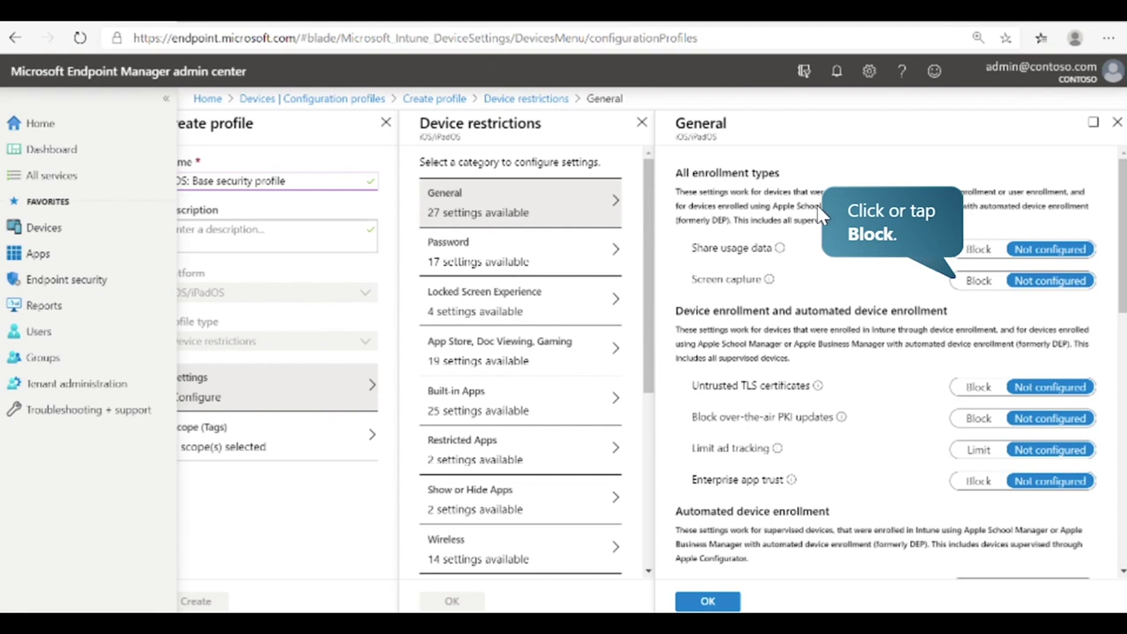
click(979, 280)
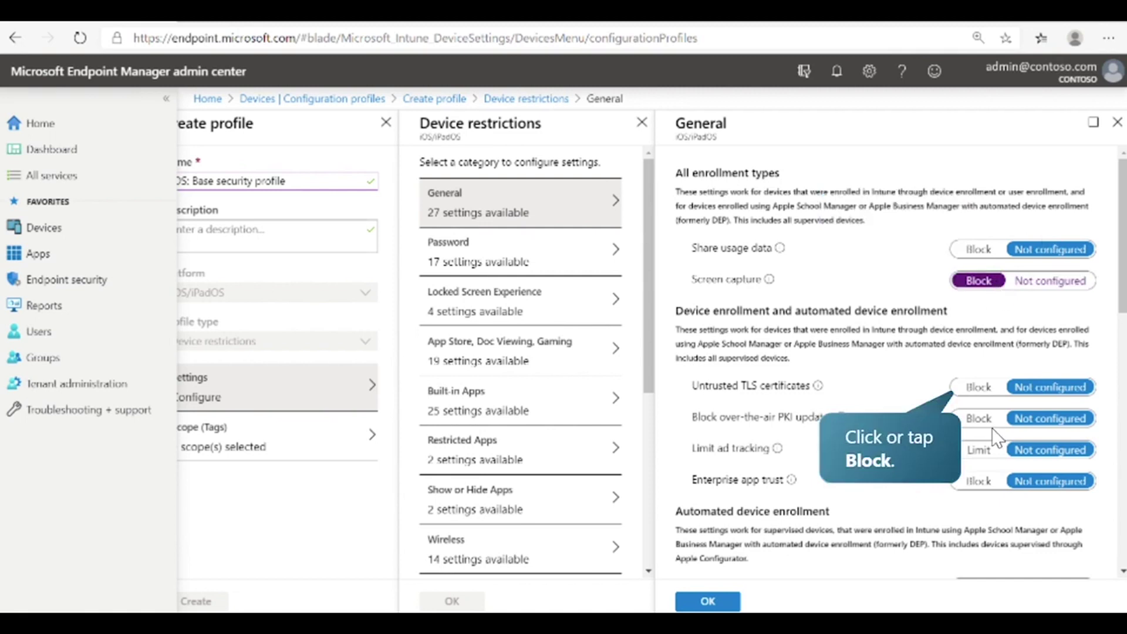
click(985, 388)
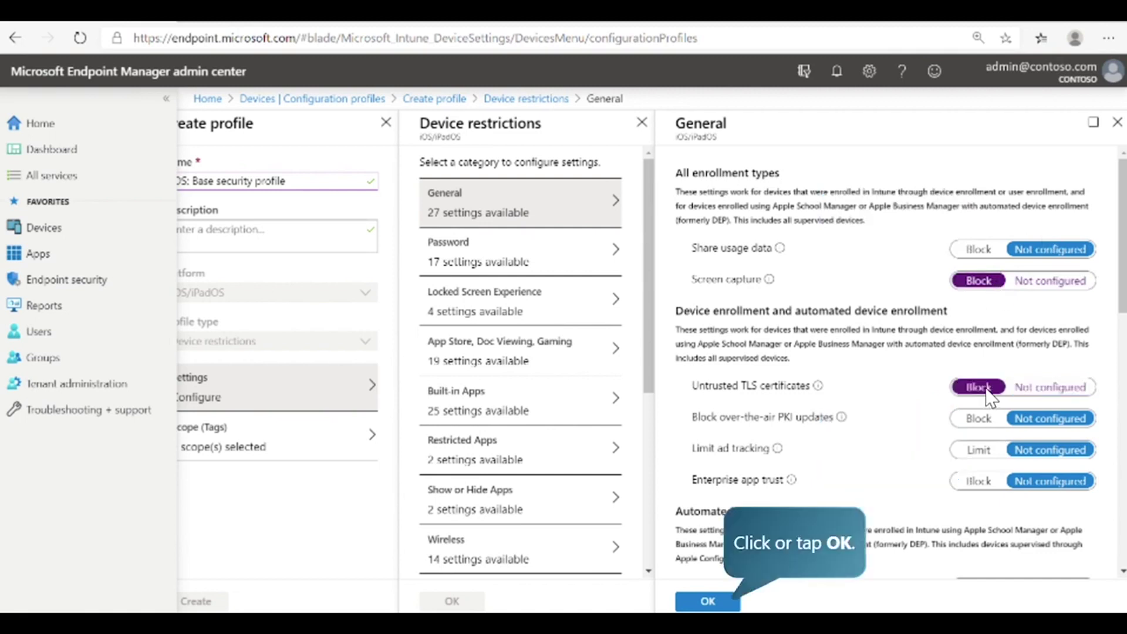
click(708, 602)
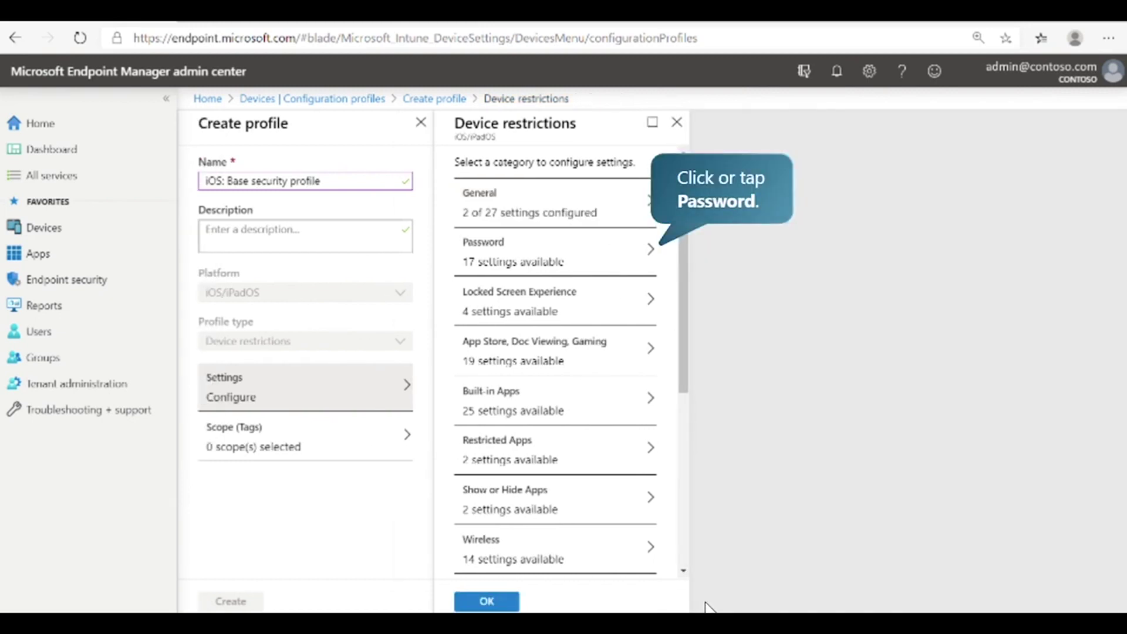
- Require a password with a minimum length of 8 in the Password restrictions
click(618, 270)
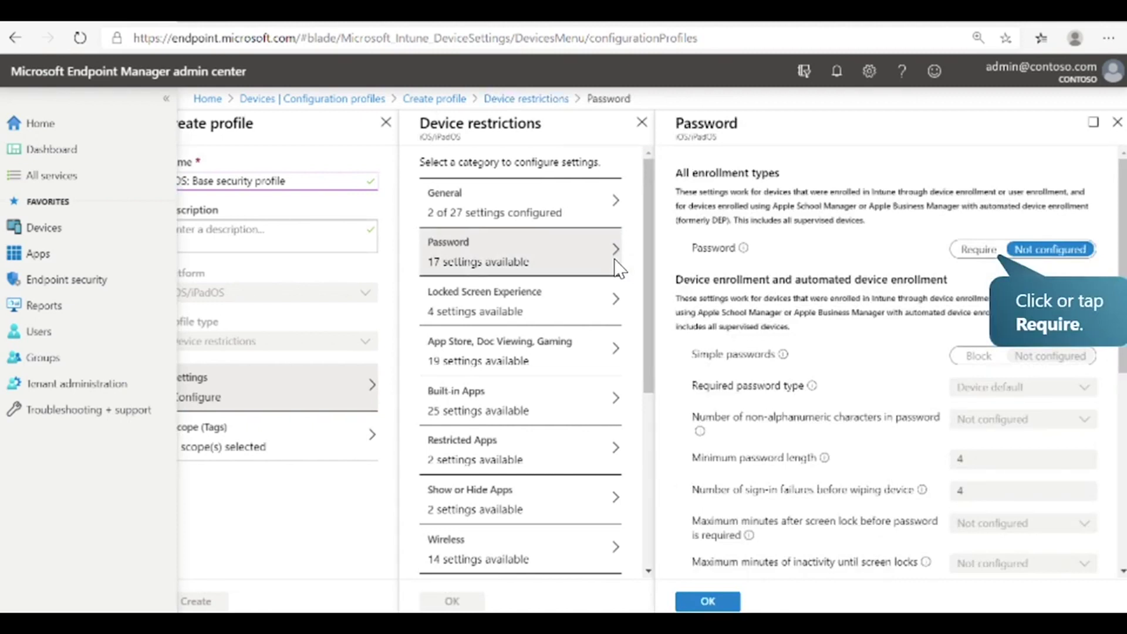
click(977, 250)
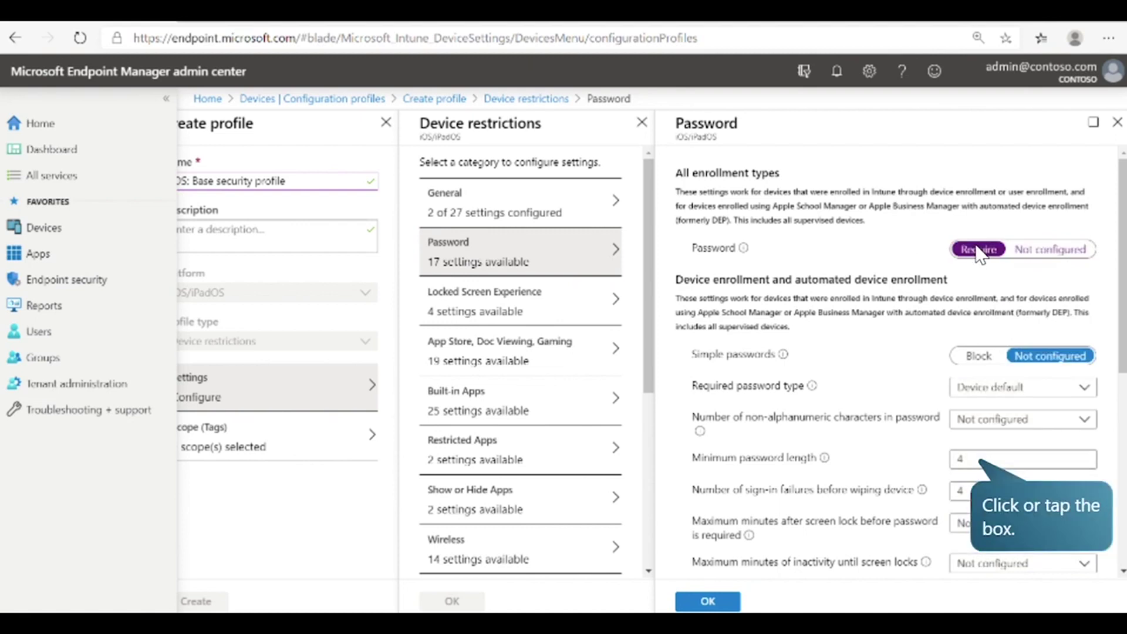
click(1005, 461)
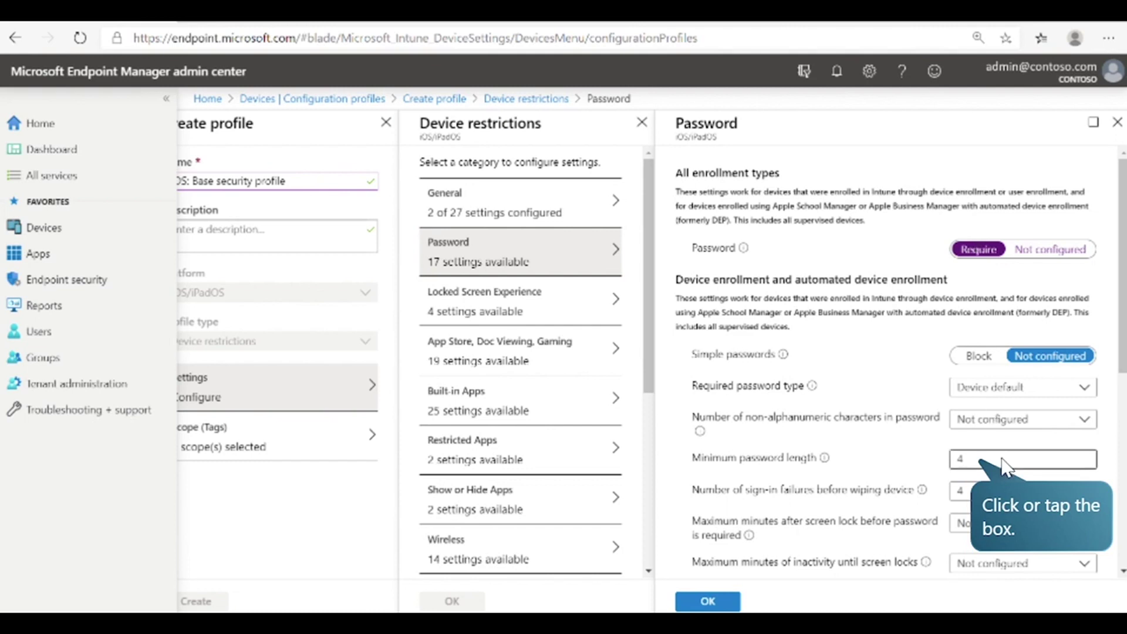
text(8)
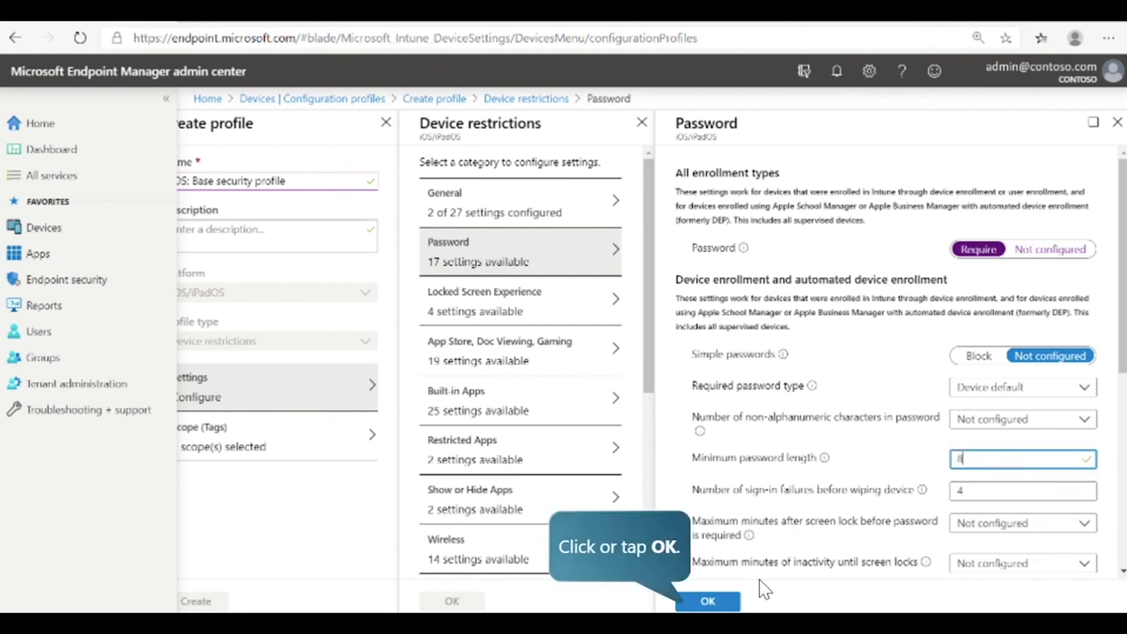
click(729, 602)
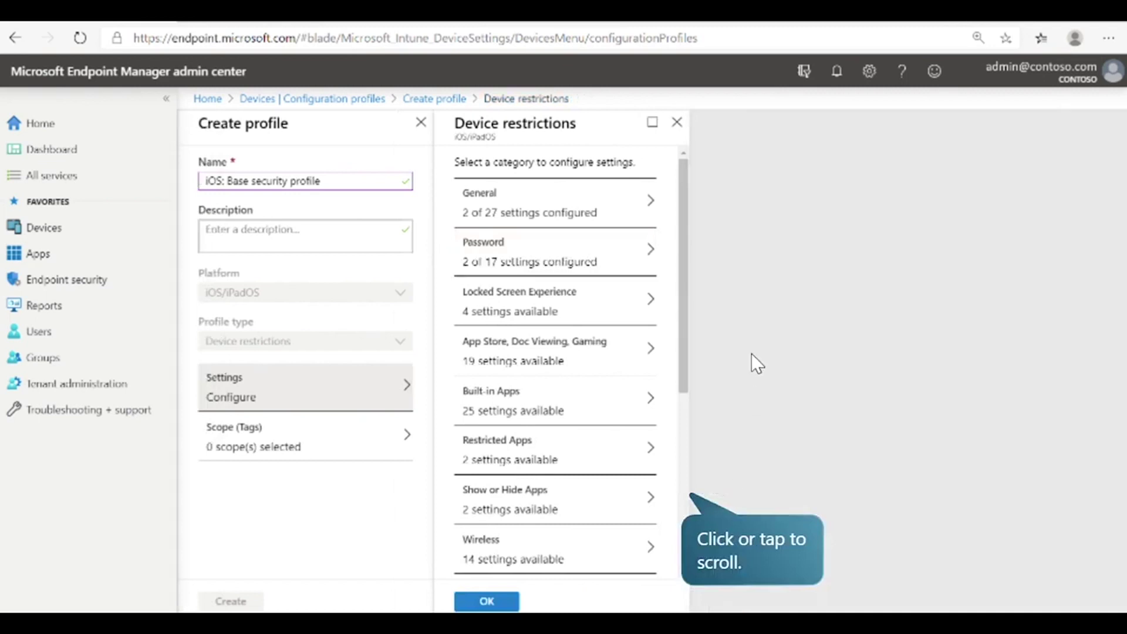
- Require Encrypted backup in the Cloud and Storage restrictions, and create the iOS profile
click(692, 481)
drag(684, 500, 679, 546)
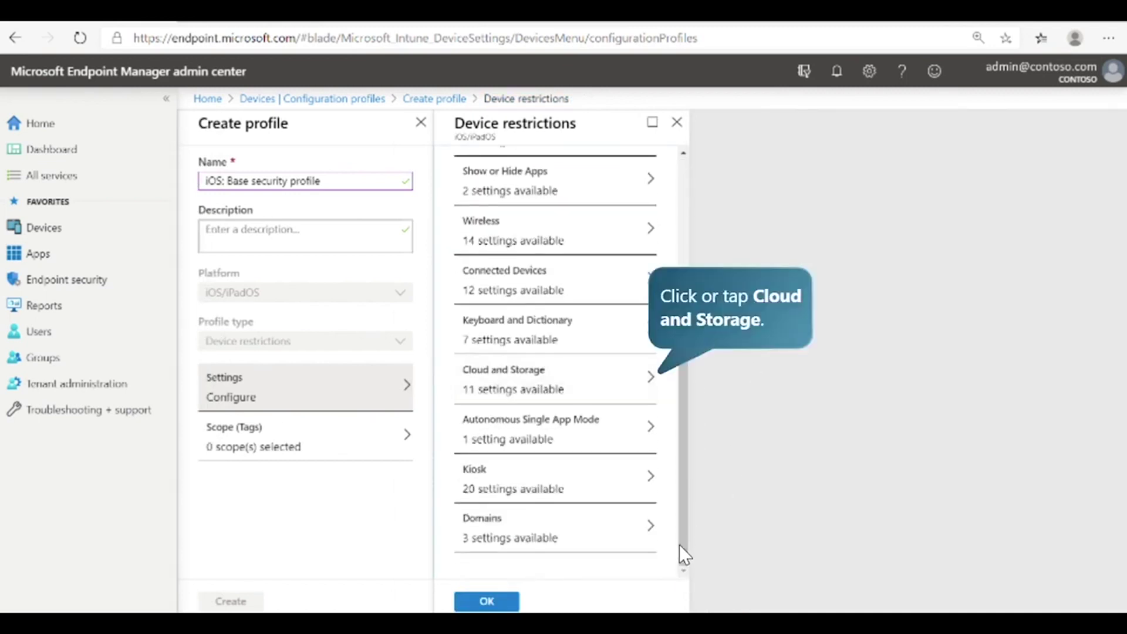
click(635, 399)
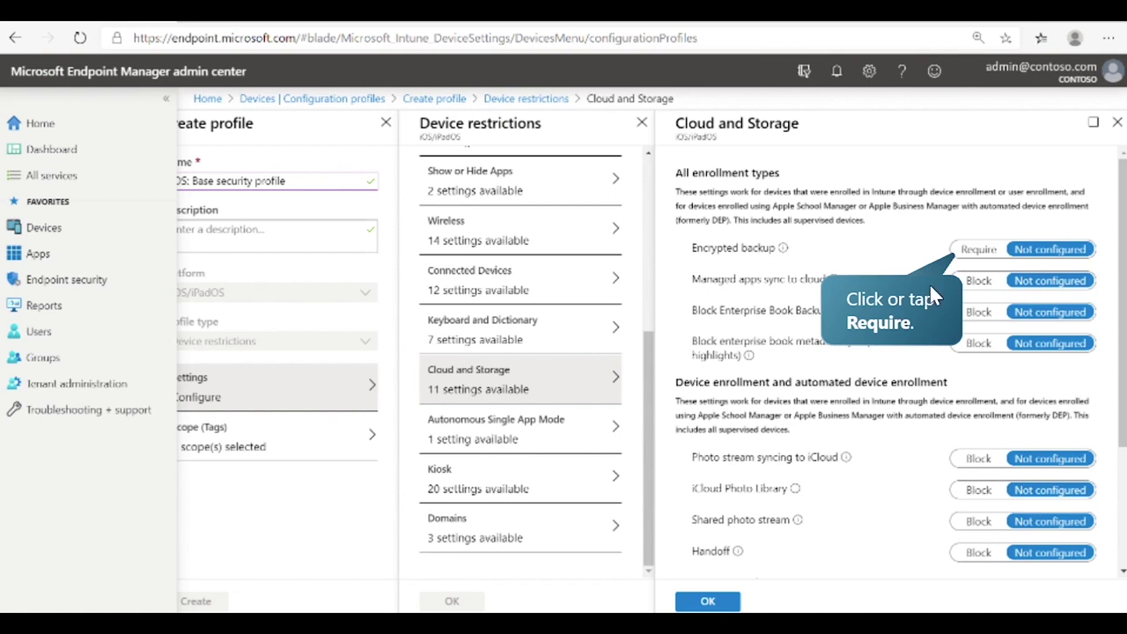
click(985, 251)
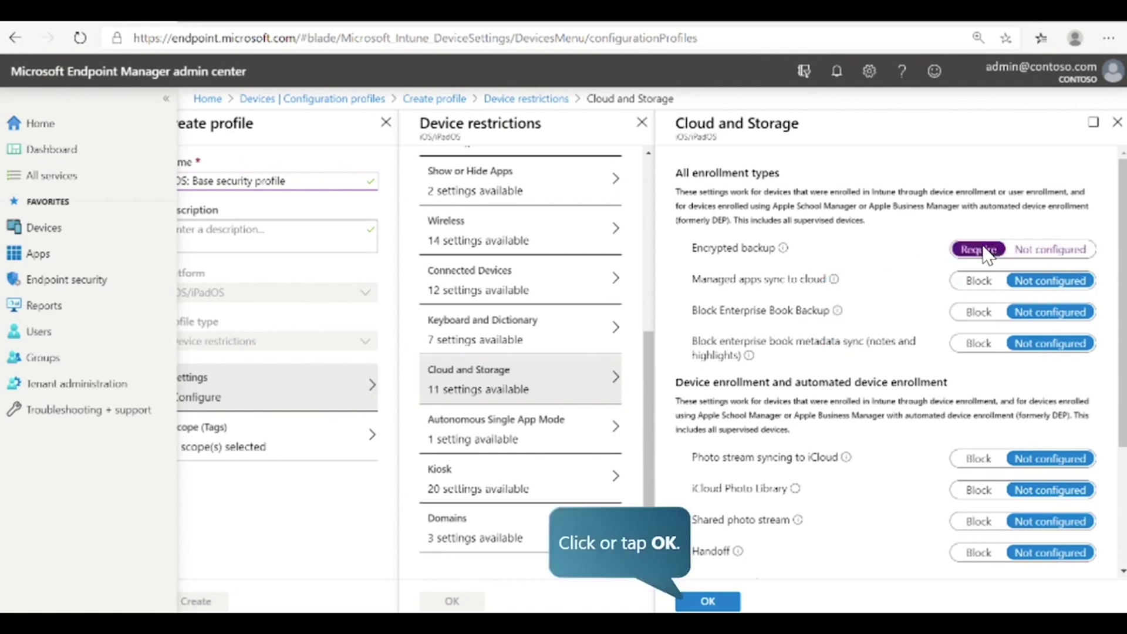
click(709, 601)
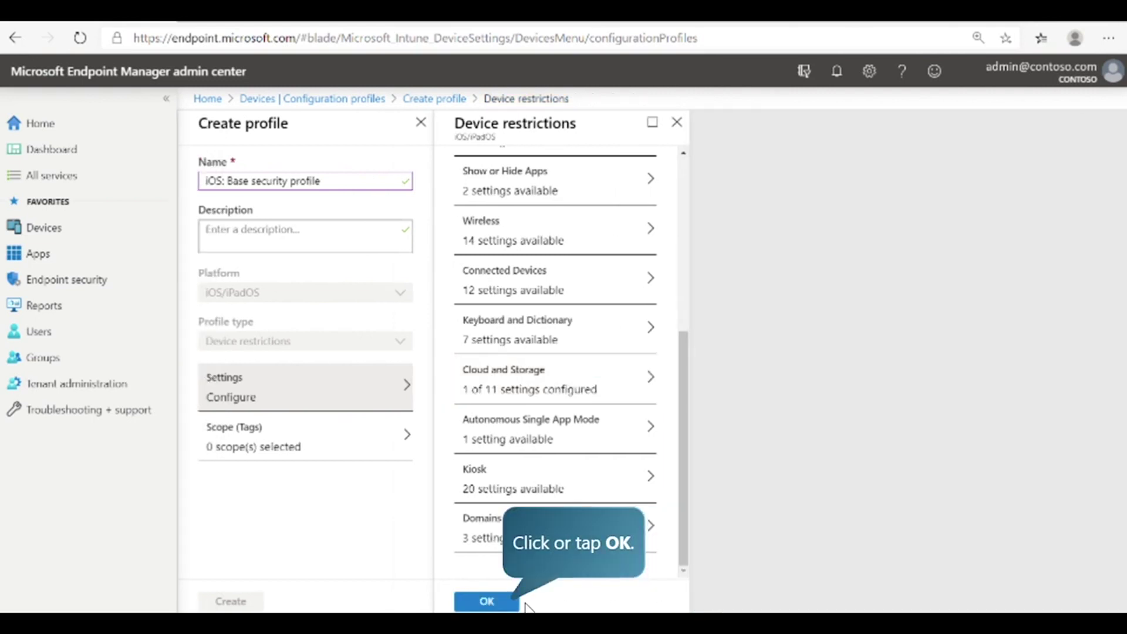
click(486, 601)
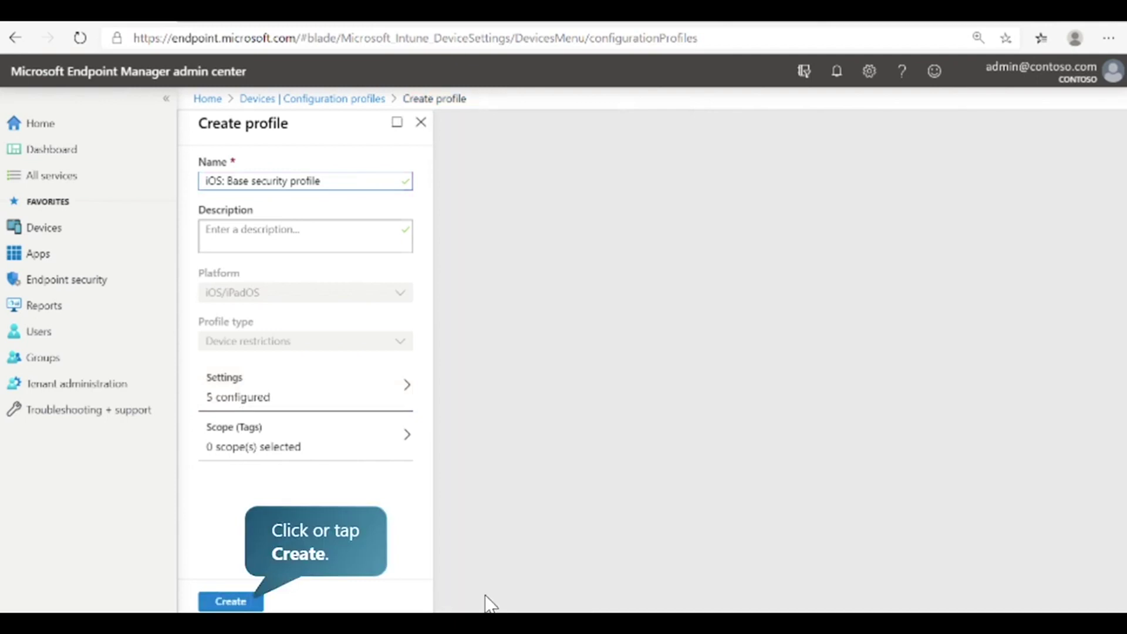
click(248, 601)
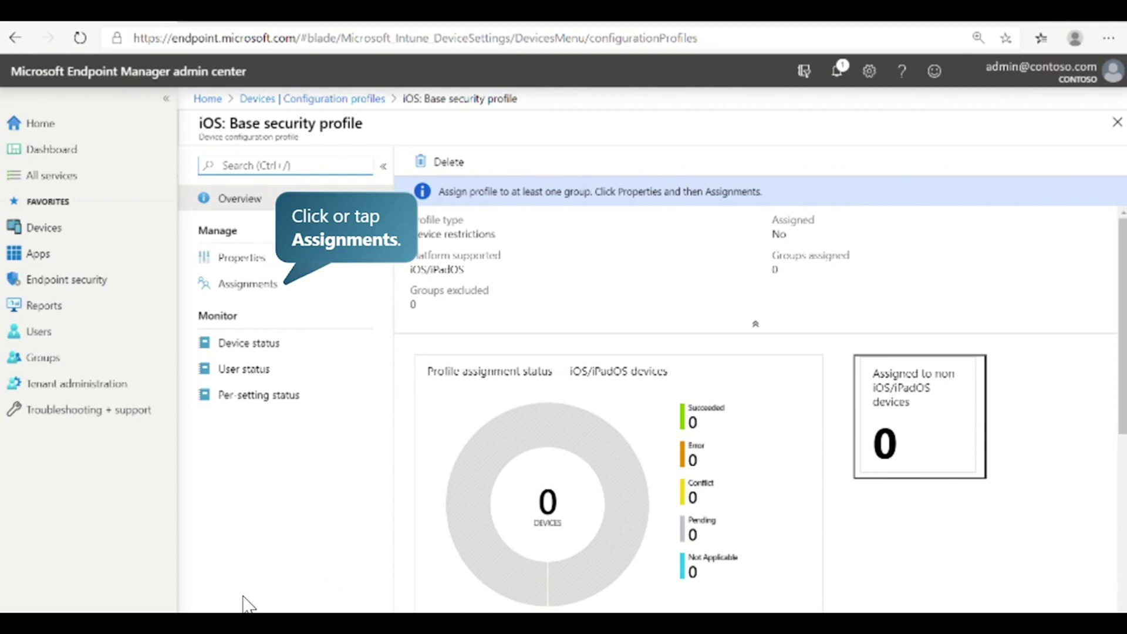
- Assign the iOS: Base security profile to Selected Groups, including the sg-IT group
click(253, 291)
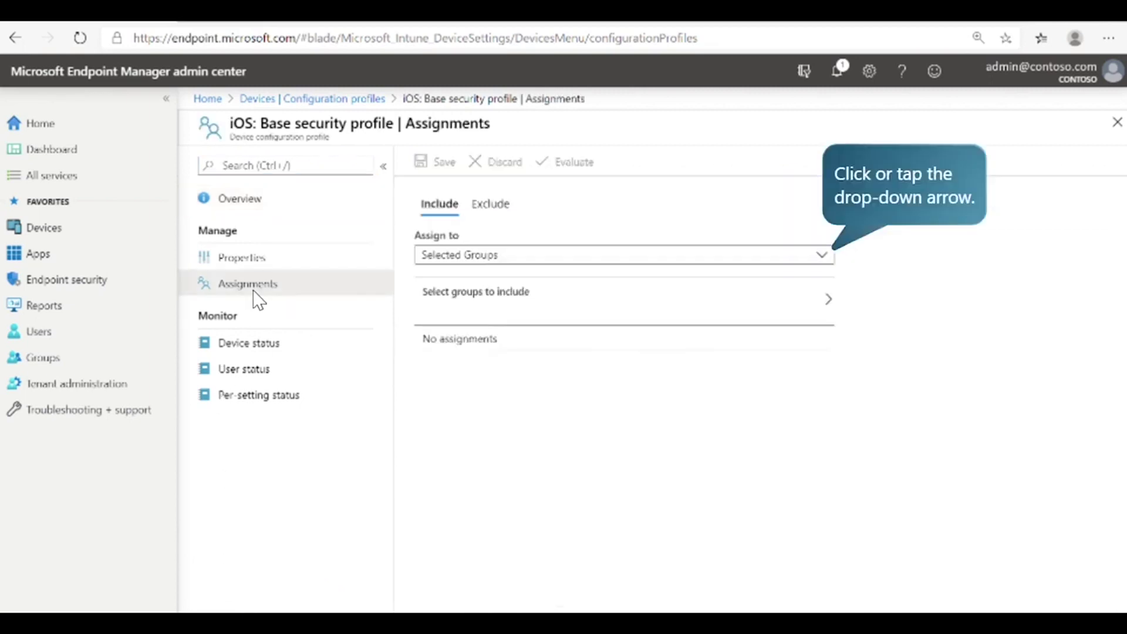
click(506, 252)
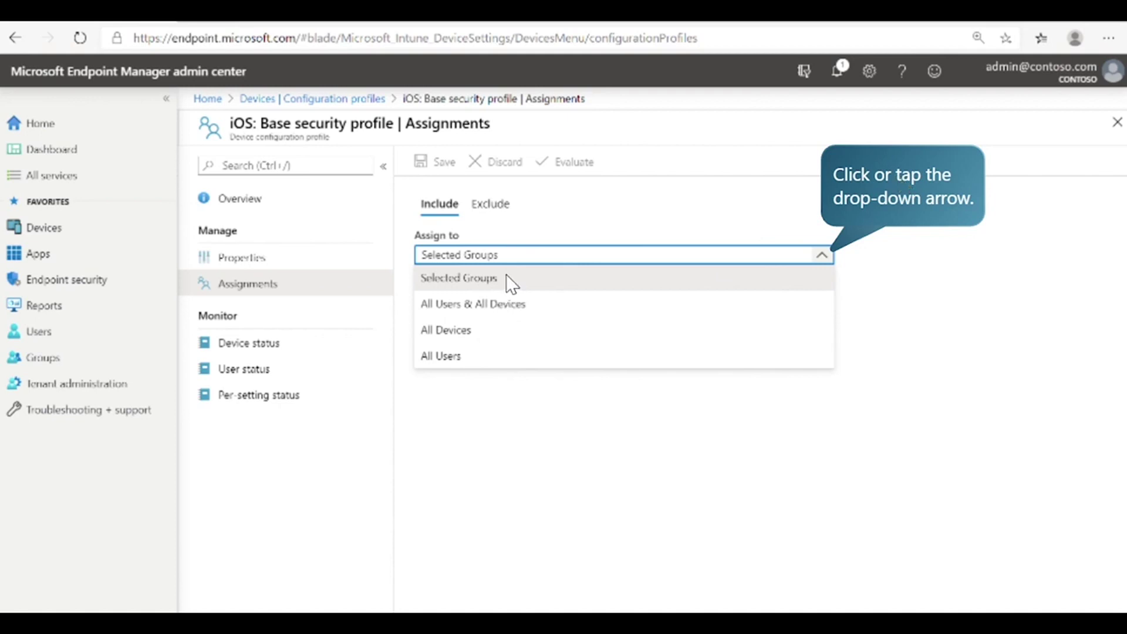
click(821, 253)
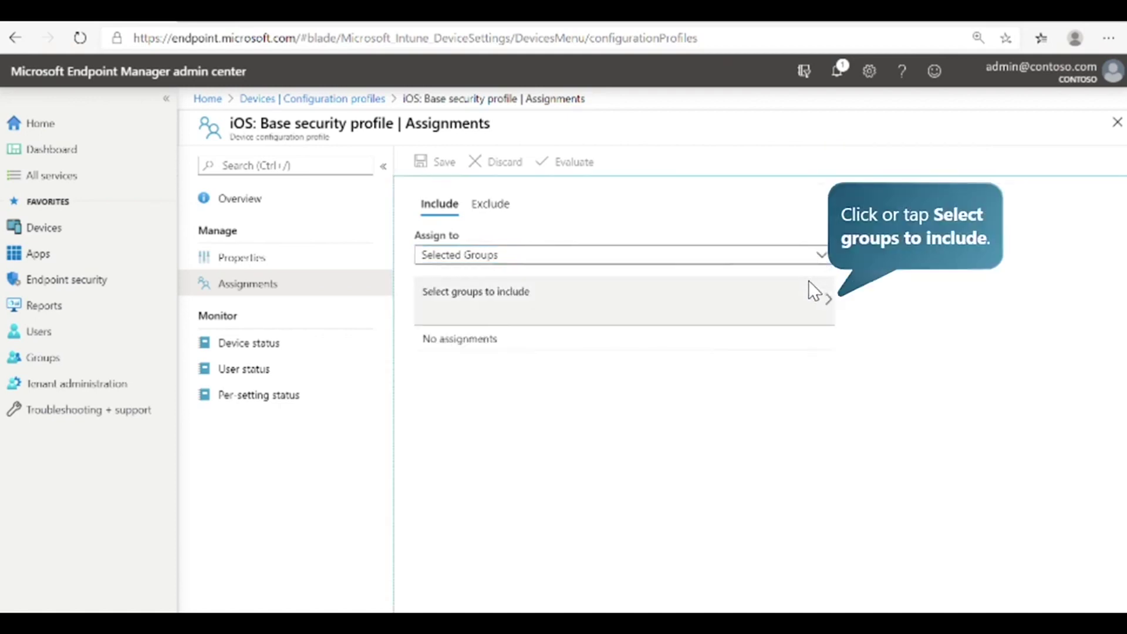
click(809, 282)
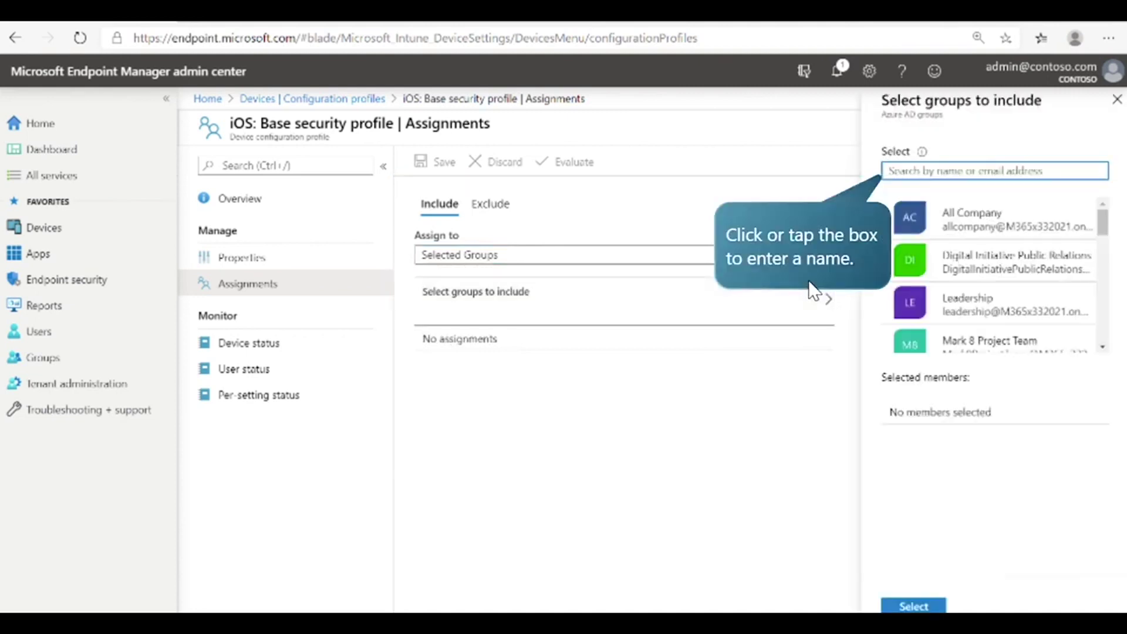
click(958, 173)
text(sg-IT)
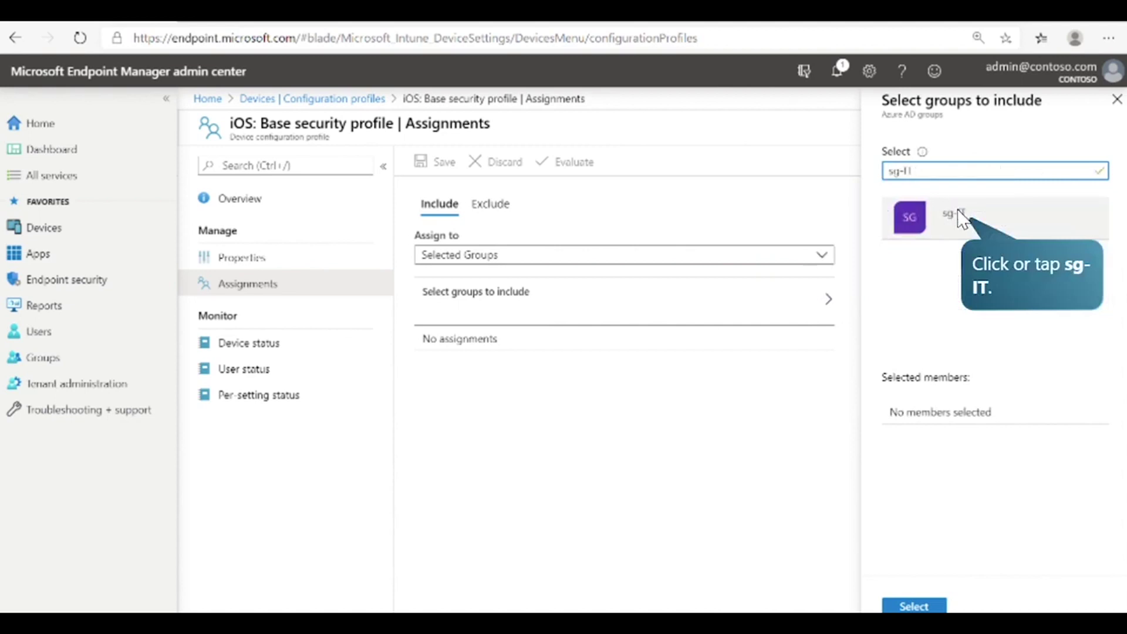
click(960, 217)
click(924, 604)
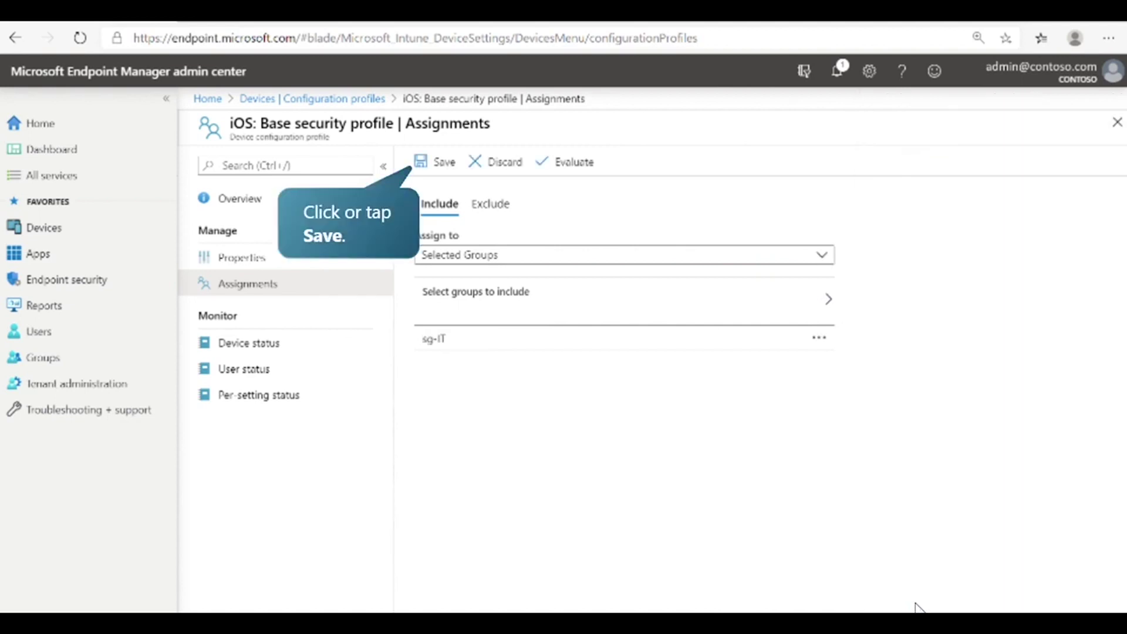
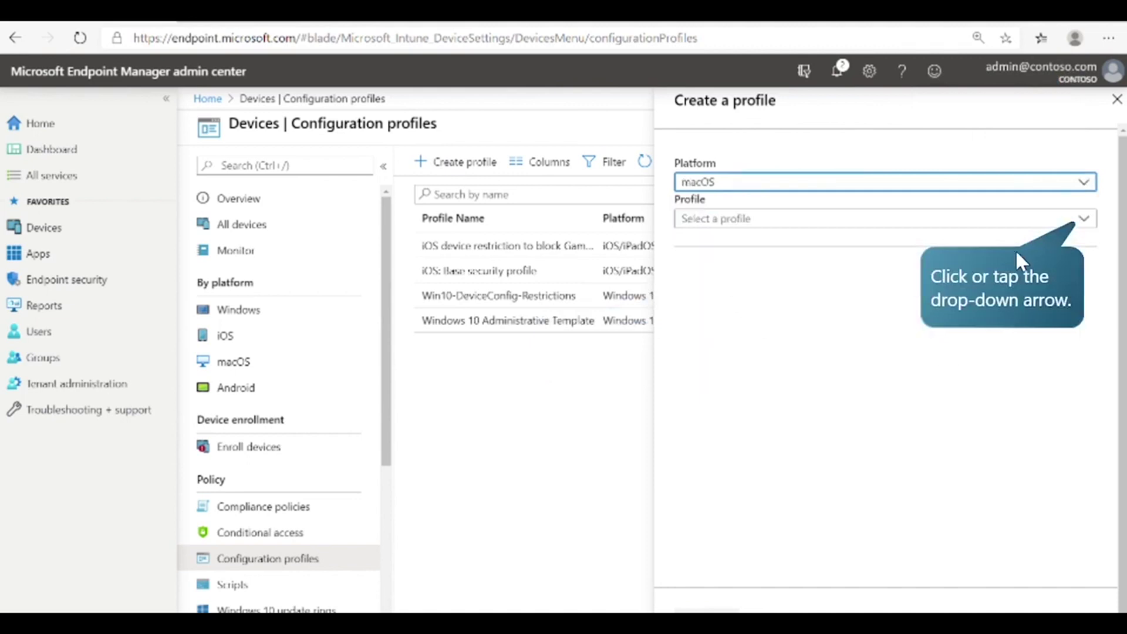
- Start a new Endpoint protection profile for macOS and name it "macOS Endpoint Protection"
click(1030, 225)
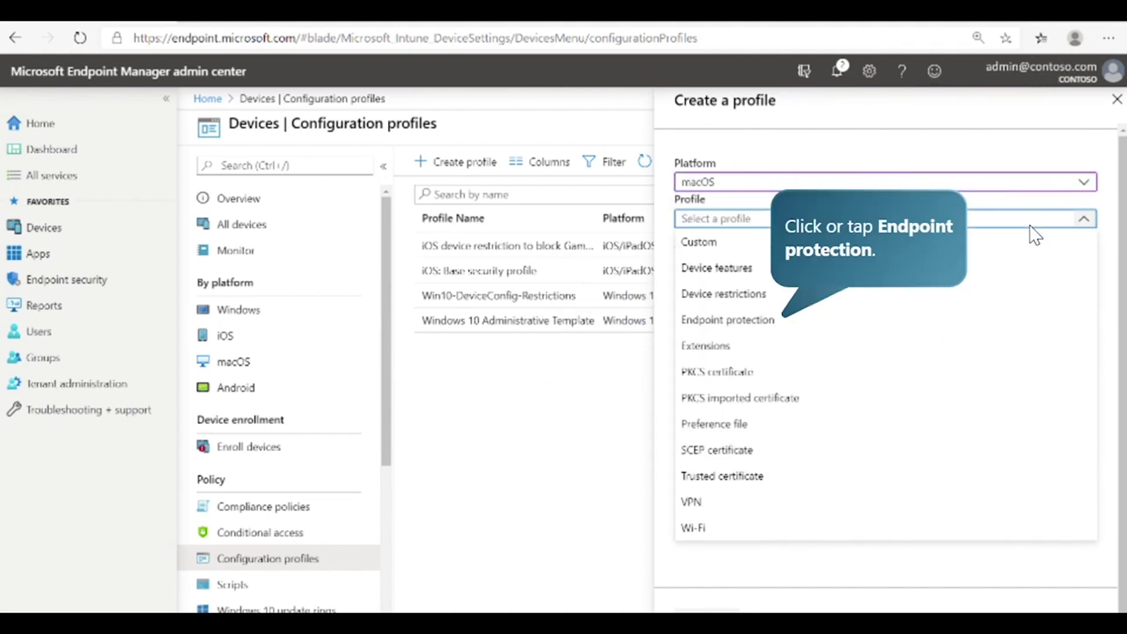
click(734, 320)
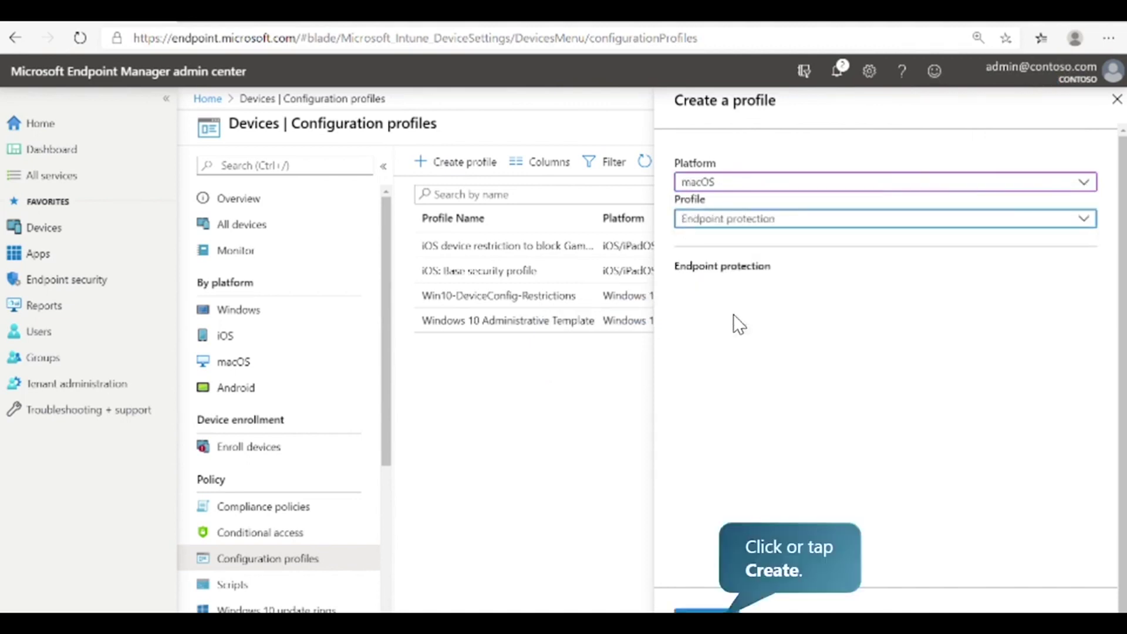
click(701, 609)
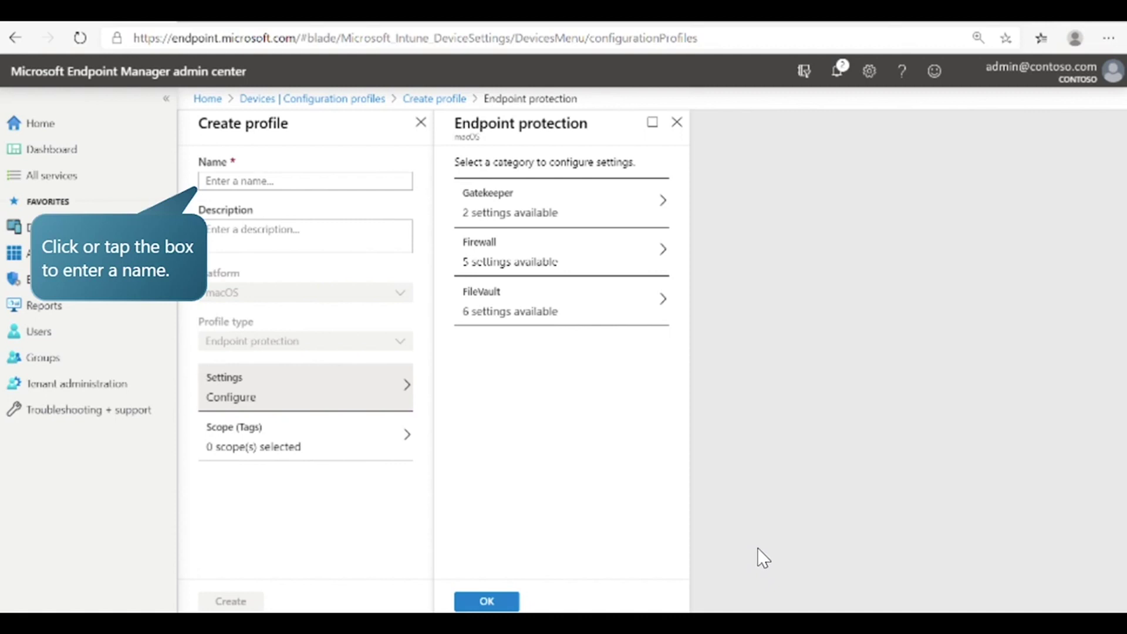
click(347, 185)
text(macOS Endpoint Protection)
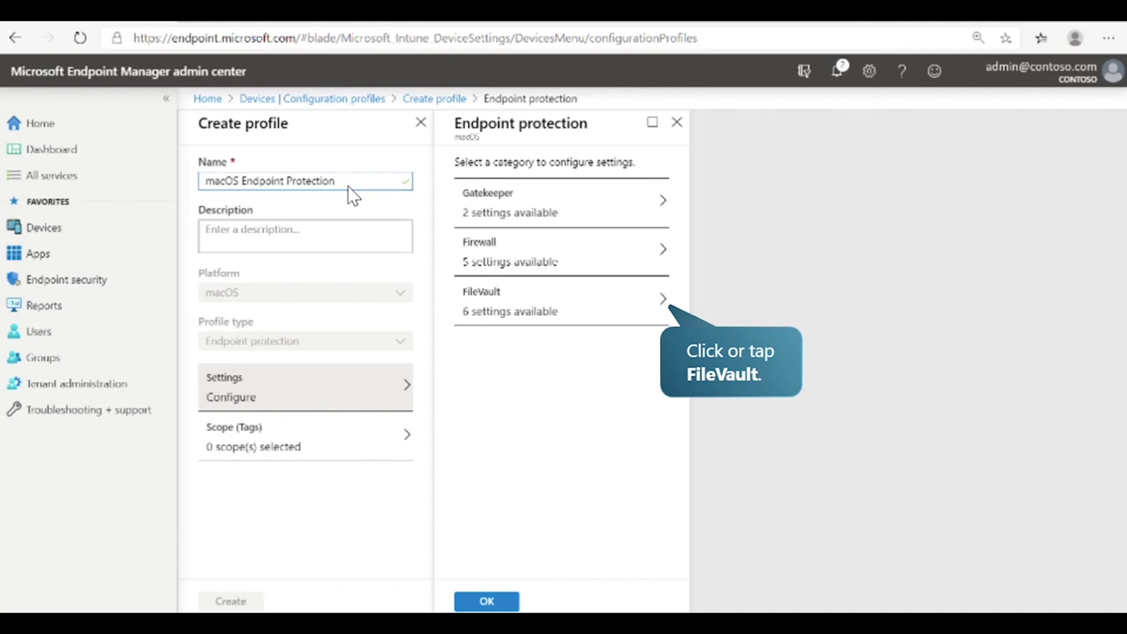
- Enable FileVault with the personal recovery key location message "Please contact your IT admin for the personal recovery key."
click(608, 311)
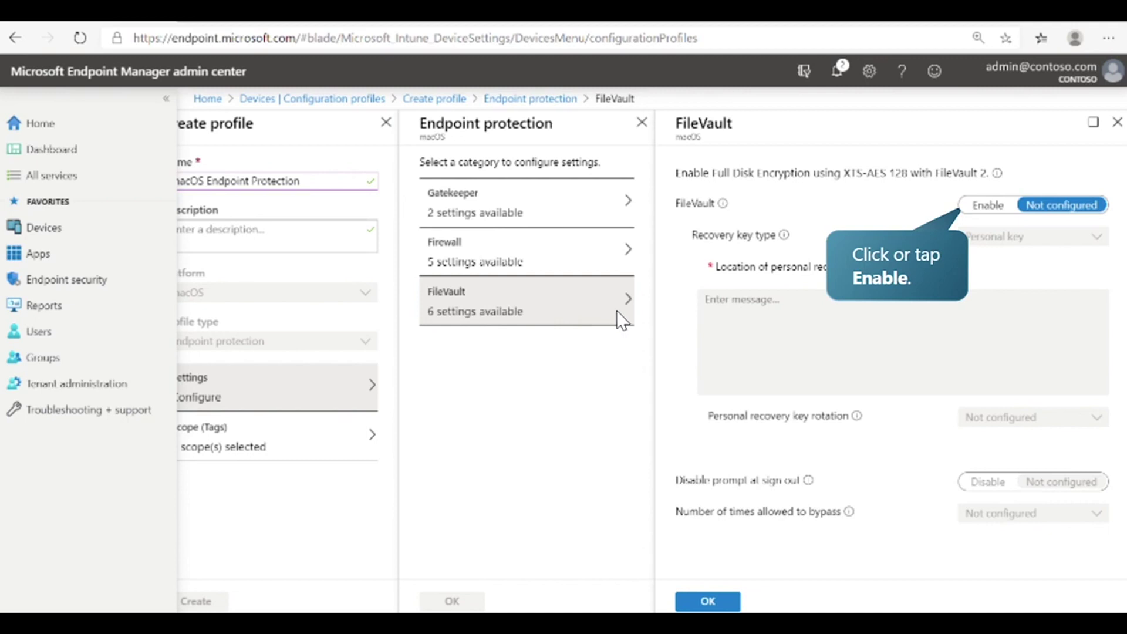
click(989, 204)
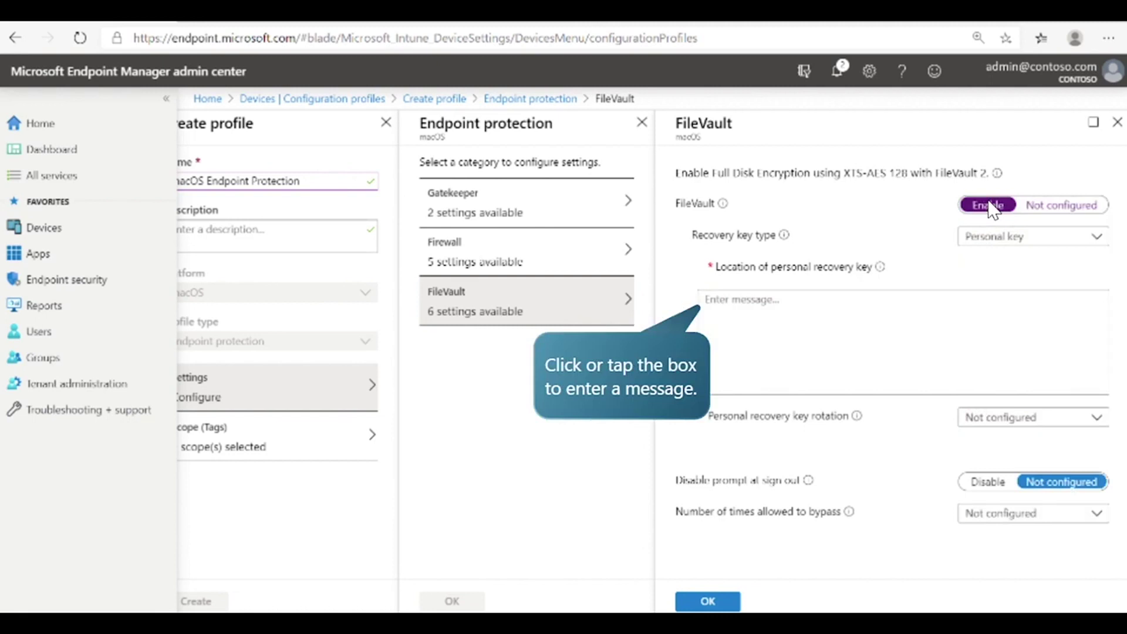
click(803, 325)
text(Please contact your IT )
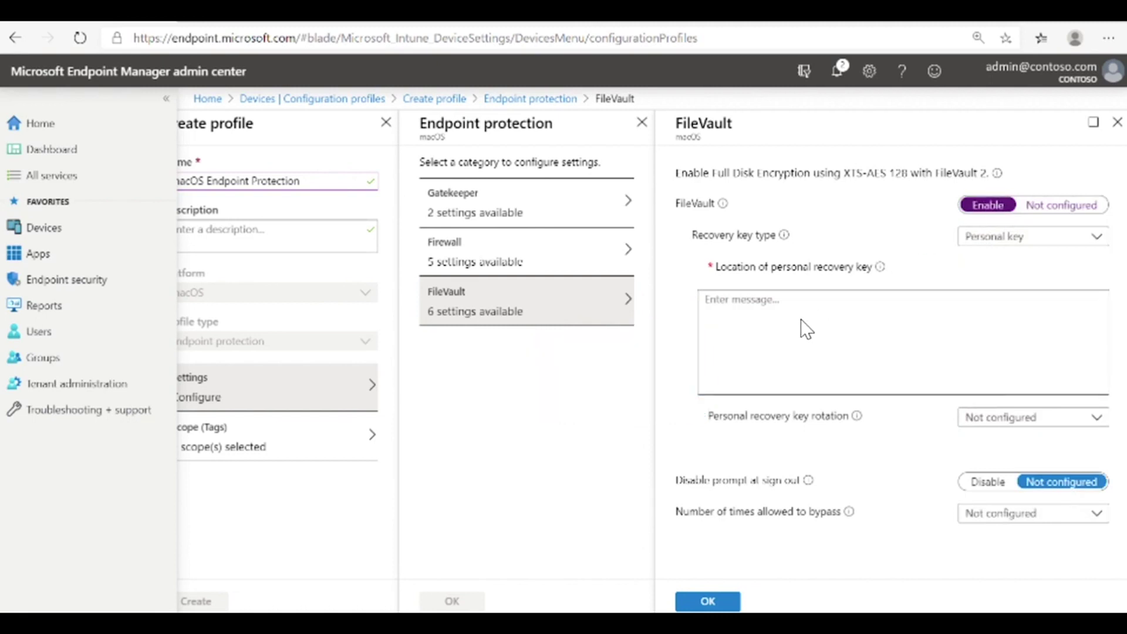
text(admin for the personal recovery key.)
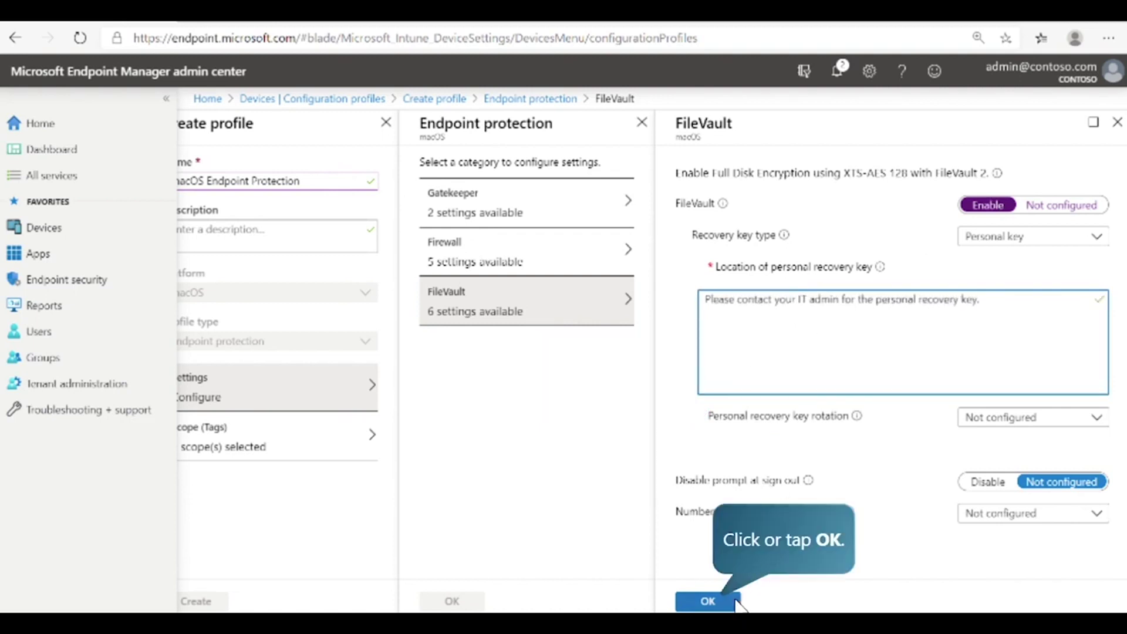
click(707, 601)
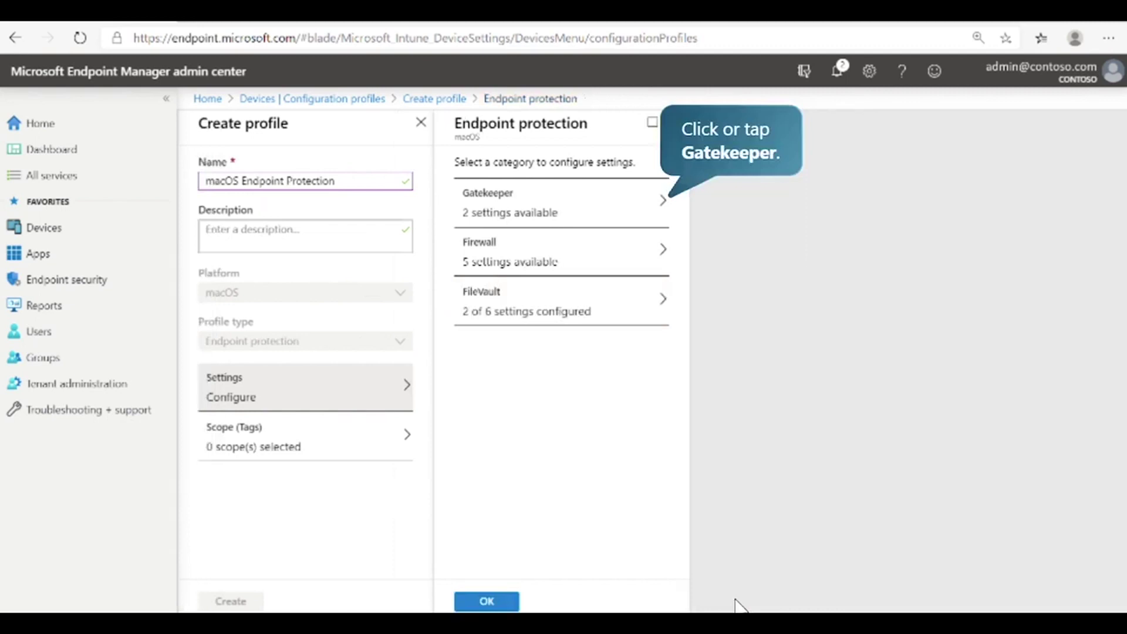
- Block users from overriding Gatekeeper in the macOS endpoint protection settings
click(614, 206)
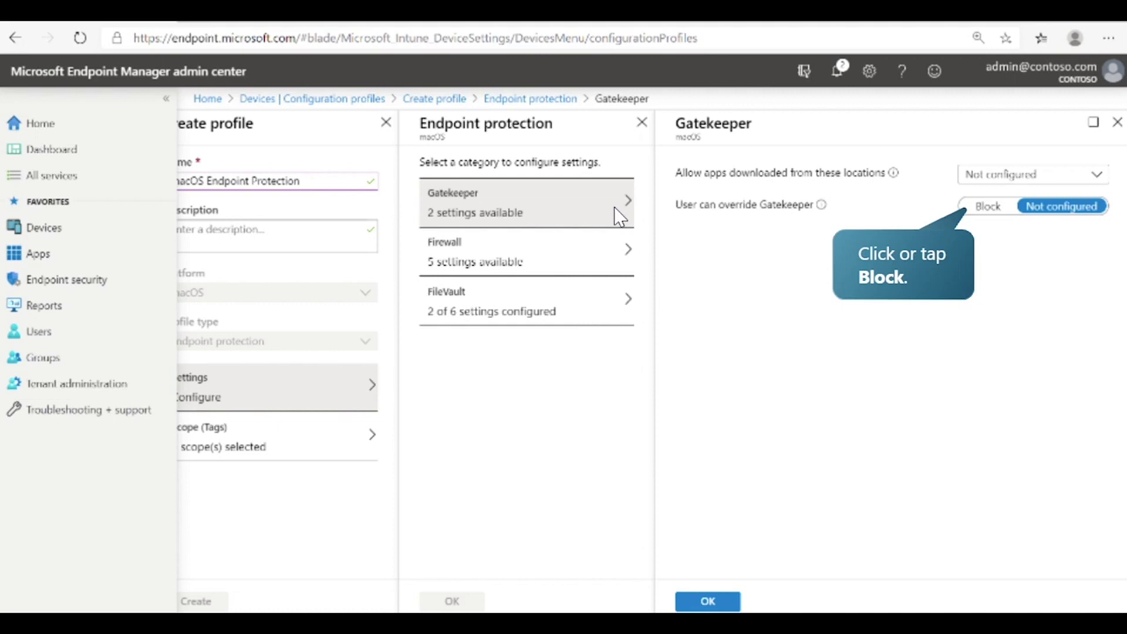
click(986, 207)
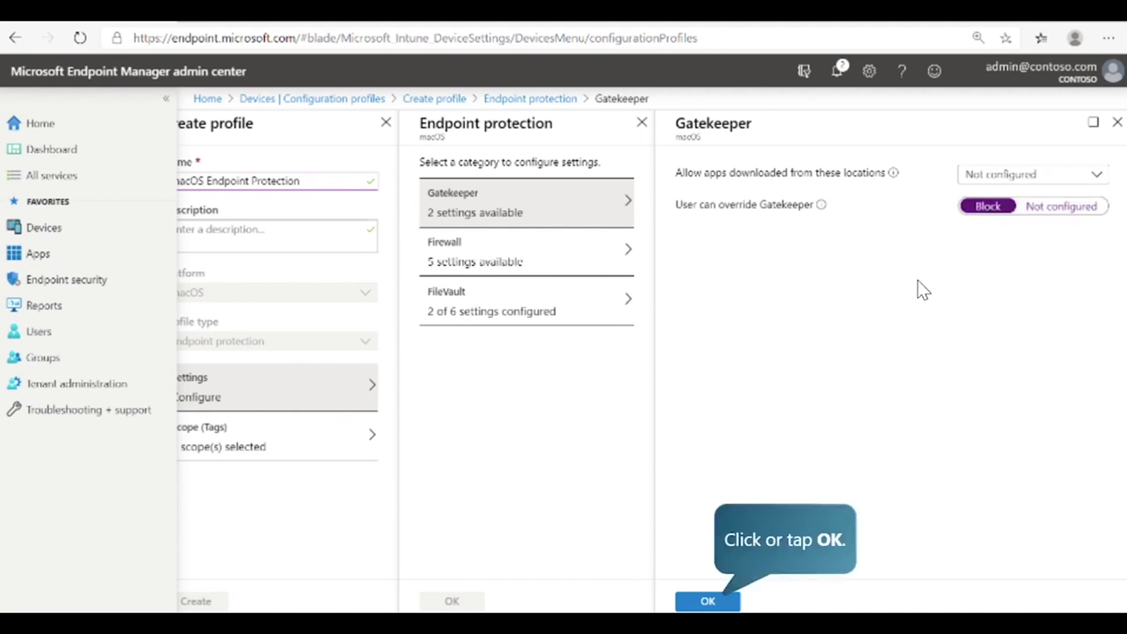
click(708, 601)
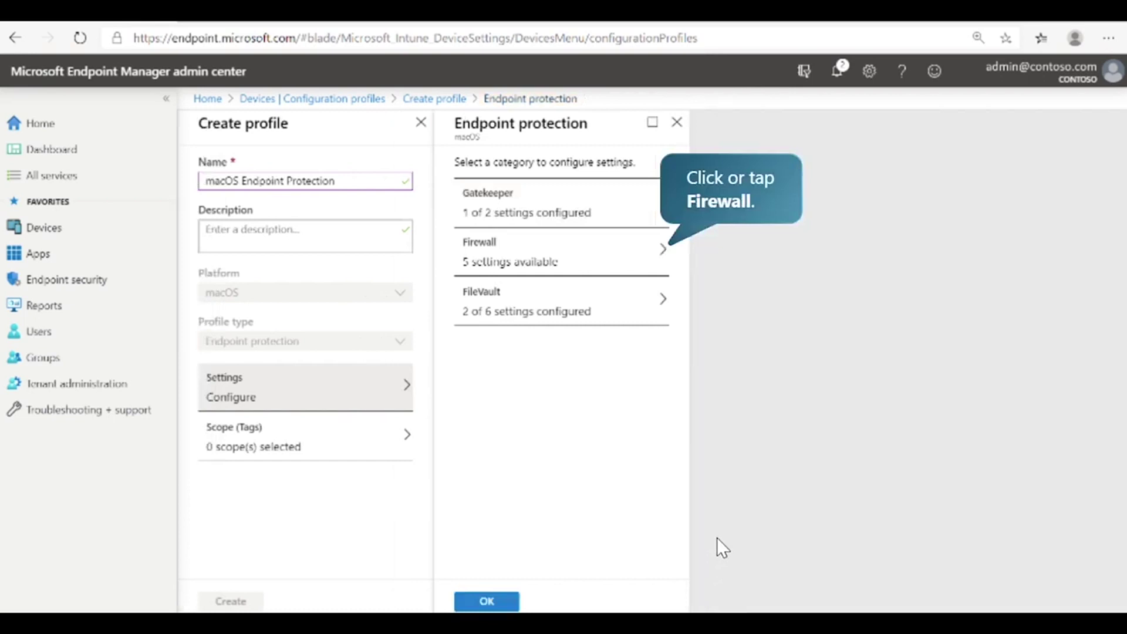
- Enable Firewall in the endpoint protection settings and create the macOS Endpoint Protection profile
click(621, 265)
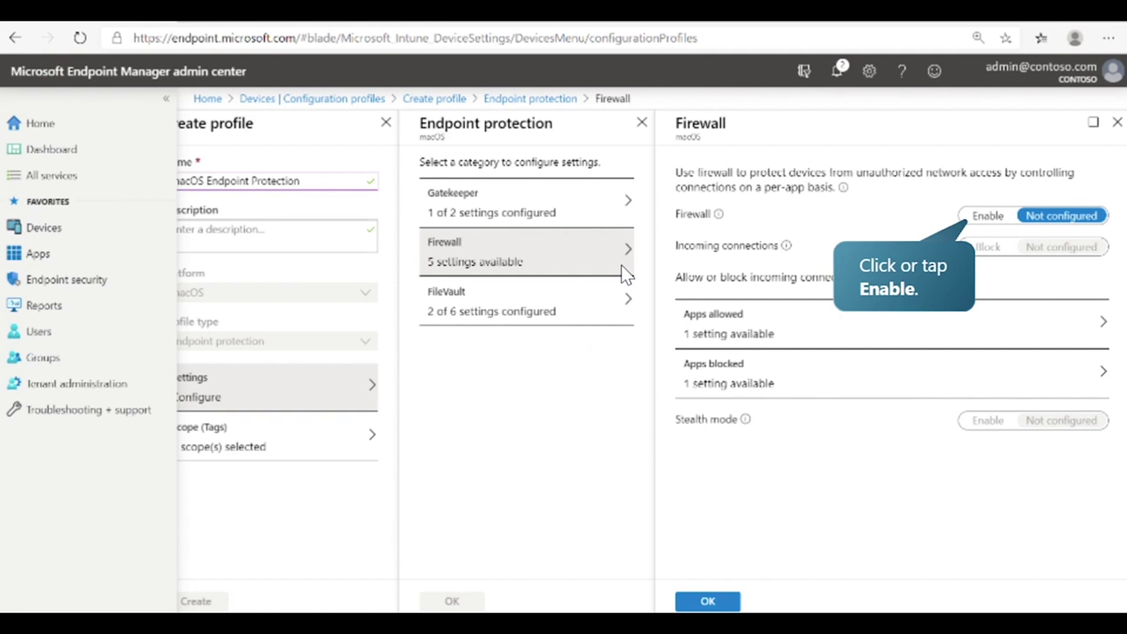
click(988, 215)
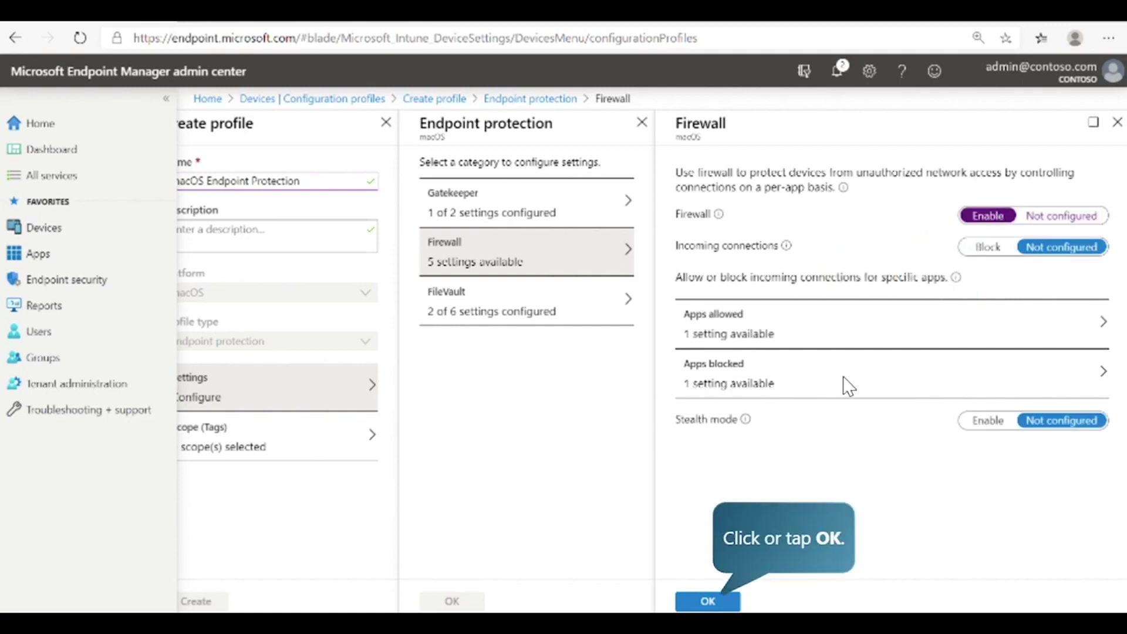
click(721, 600)
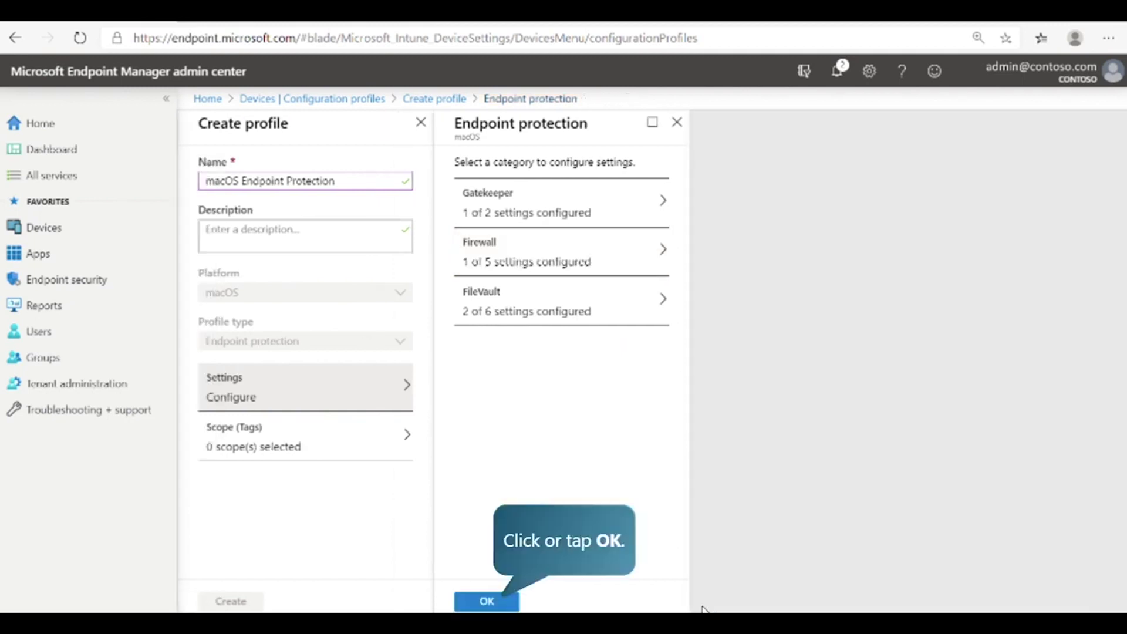
click(503, 604)
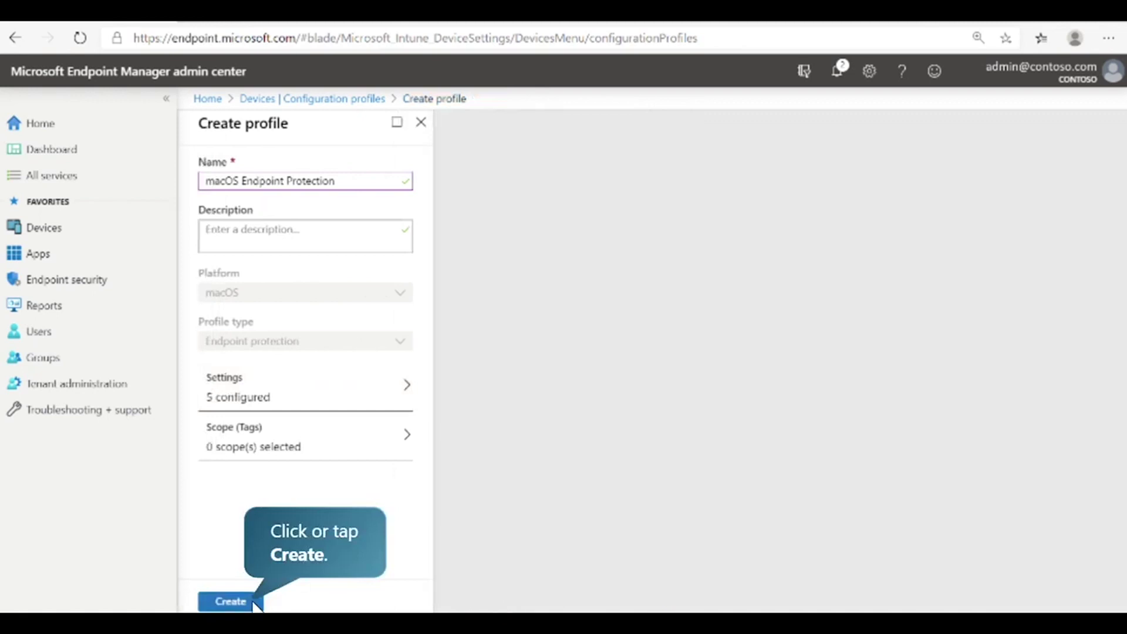
click(231, 601)
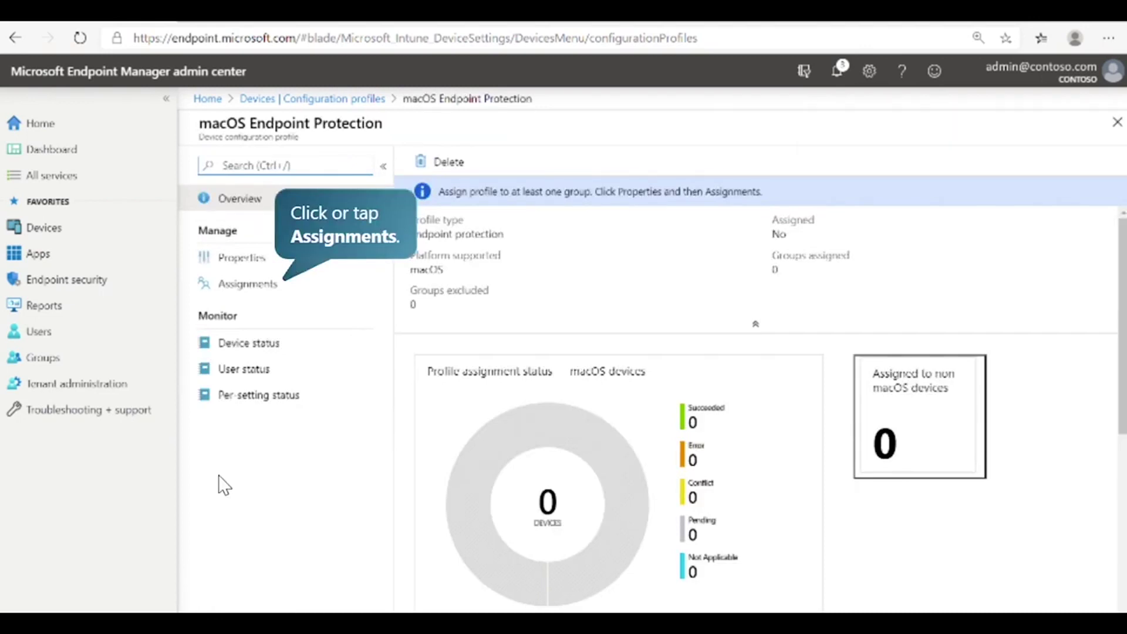
- Assign the macOS Endpoint Protection profile to the sg-IT group and save the assignment
click(261, 284)
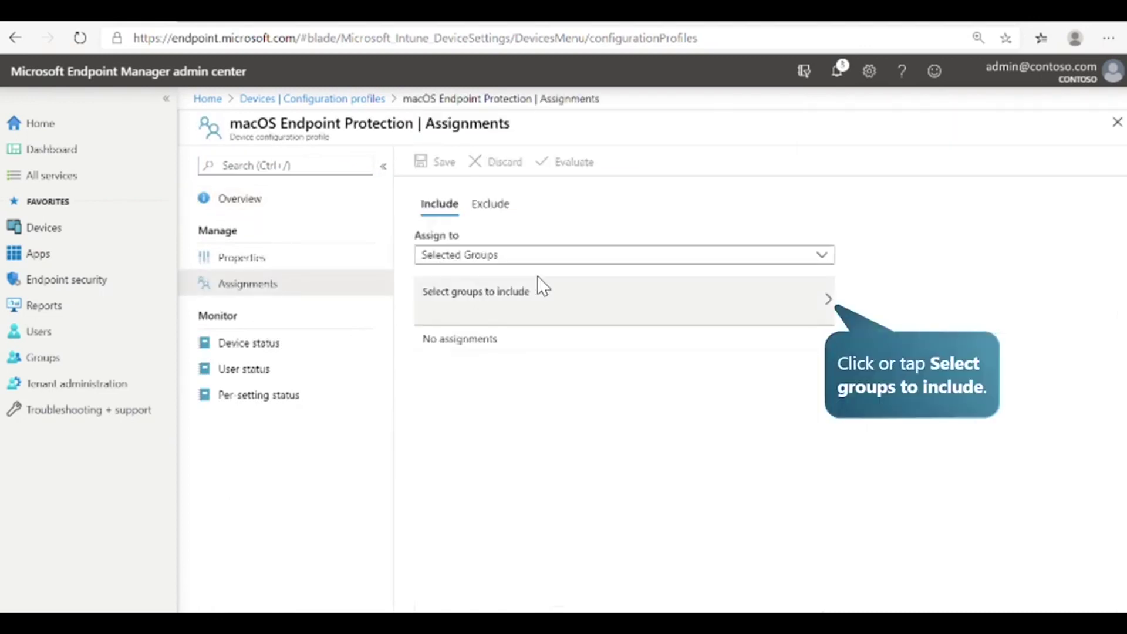
click(829, 299)
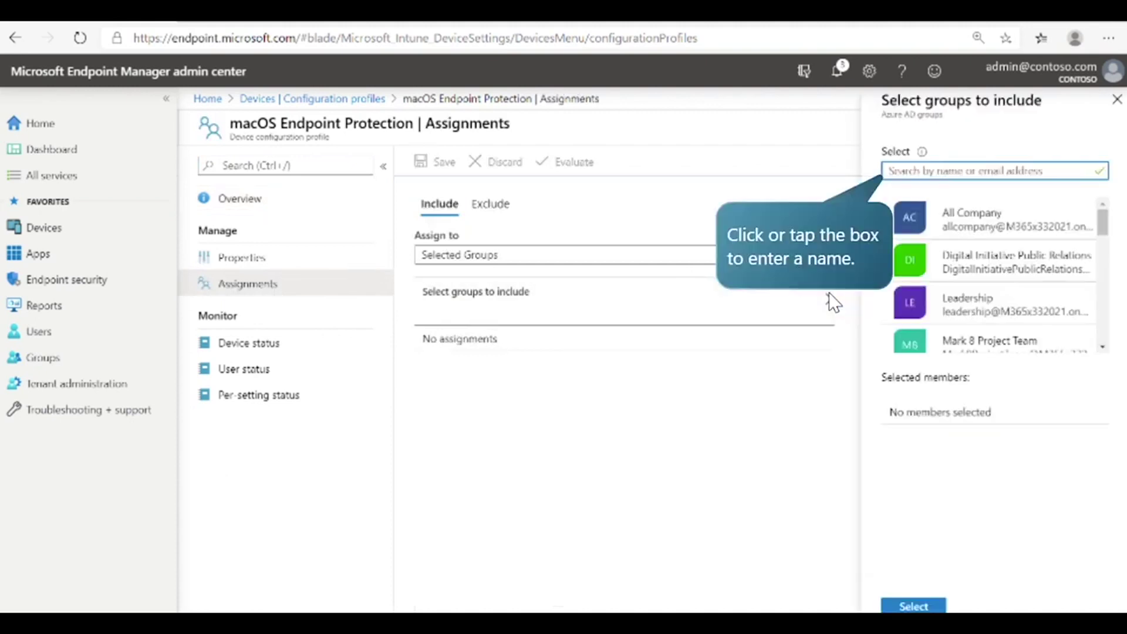
click(923, 175)
text(sg-IT)
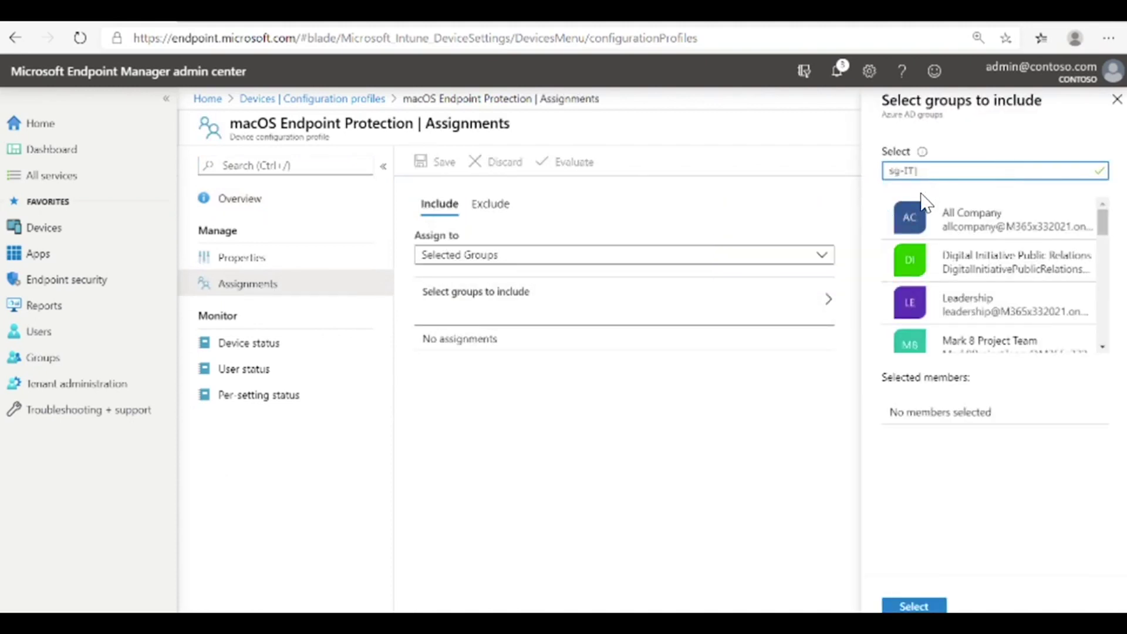
click(944, 230)
click(914, 606)
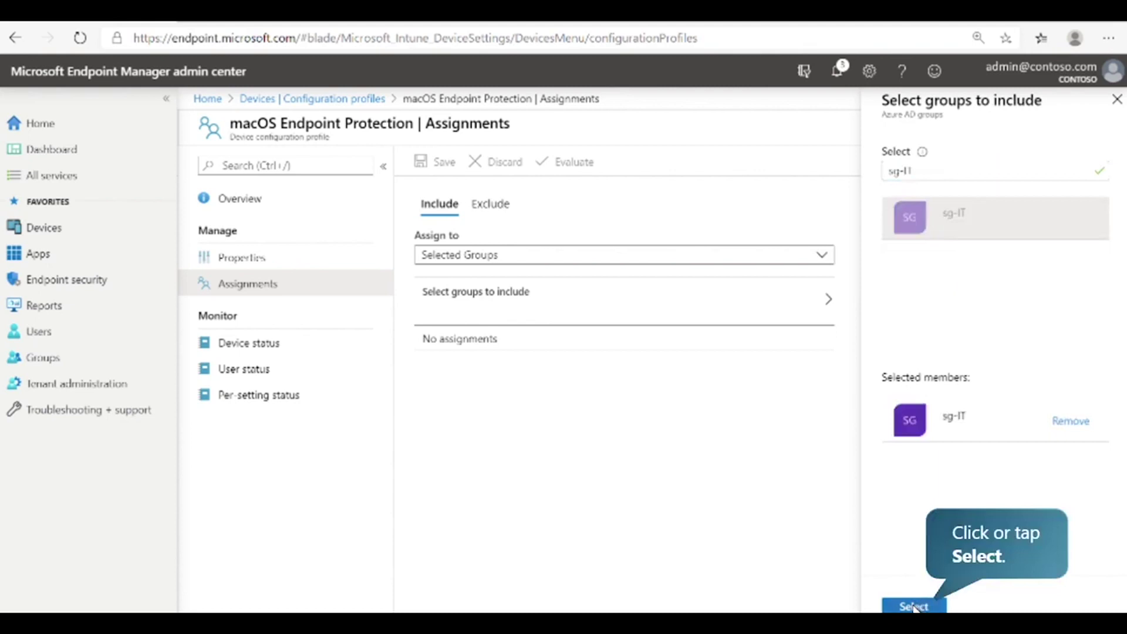
click(444, 167)
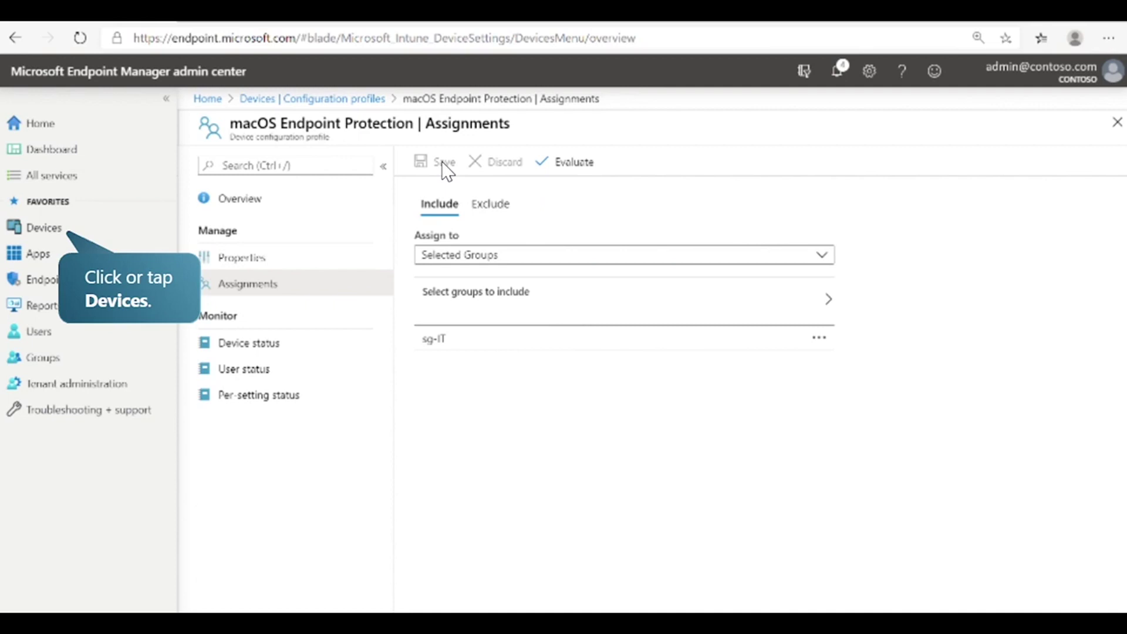
- Start a new device compliance policy named "Windows 10 BitLocker" for the Windows 10 and later platform
click(69, 227)
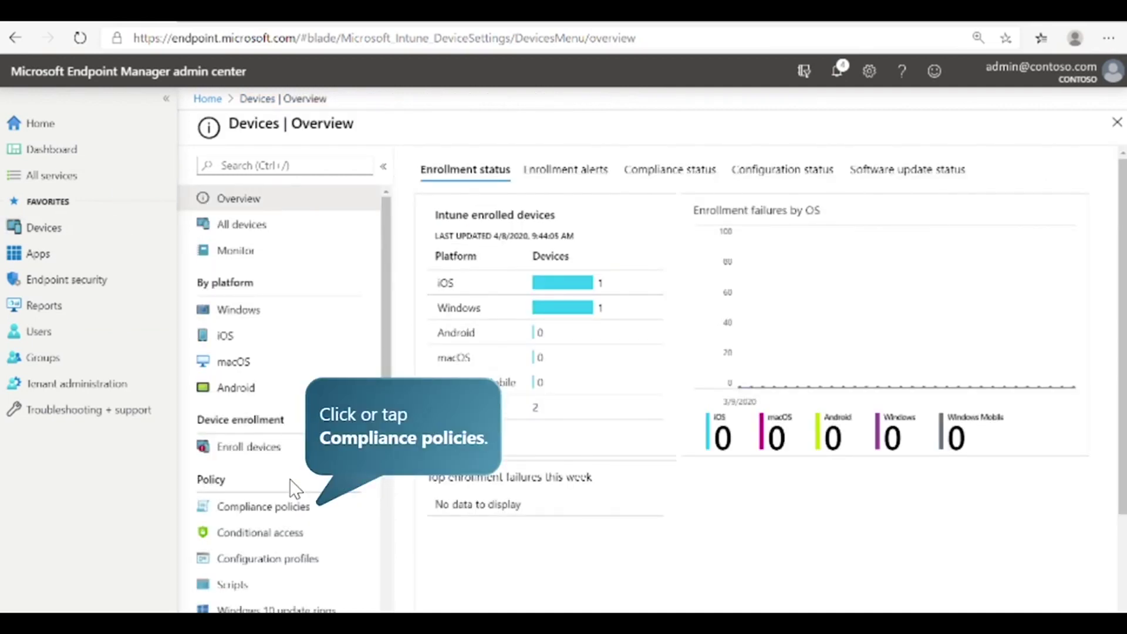
click(289, 504)
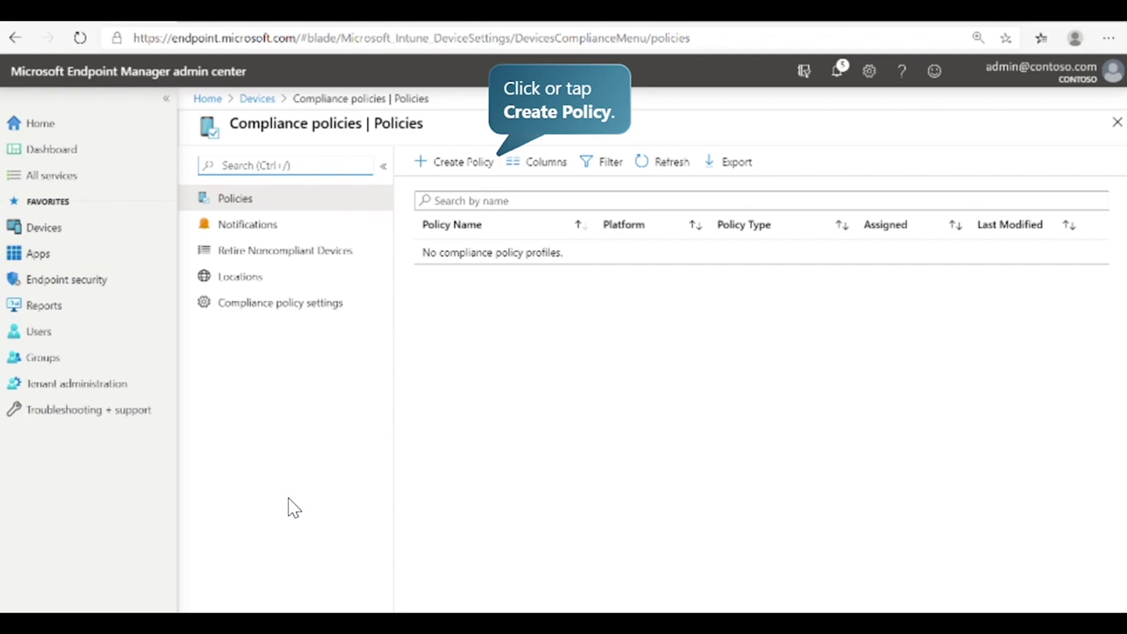
click(478, 161)
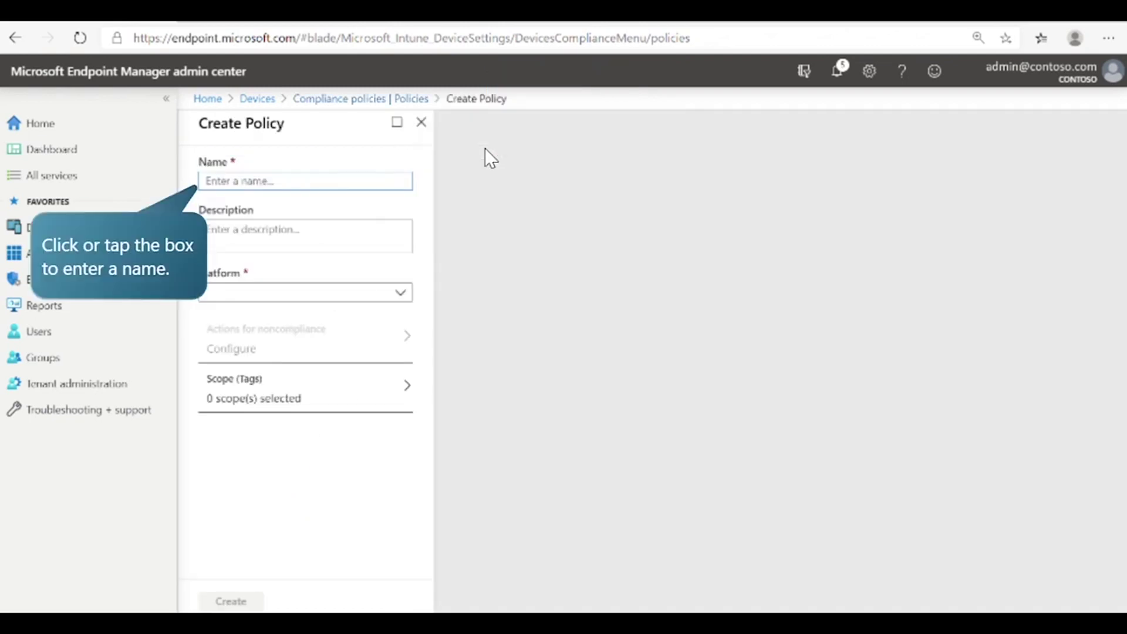
click(380, 176)
text(Windows 10 BitLocker)
key(Tab)
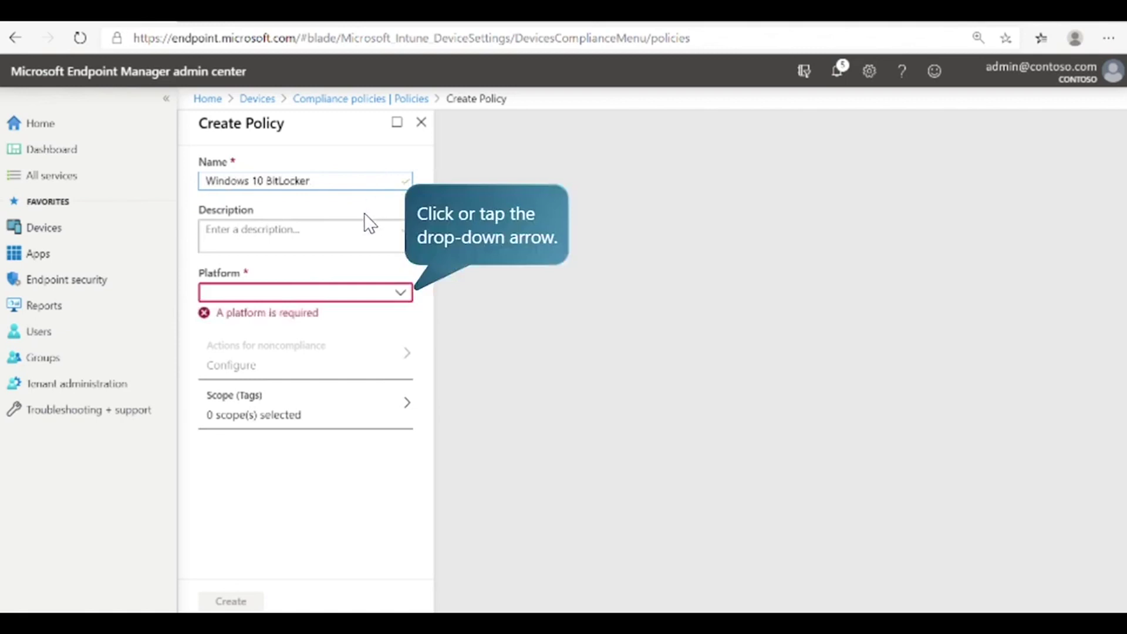
click(345, 292)
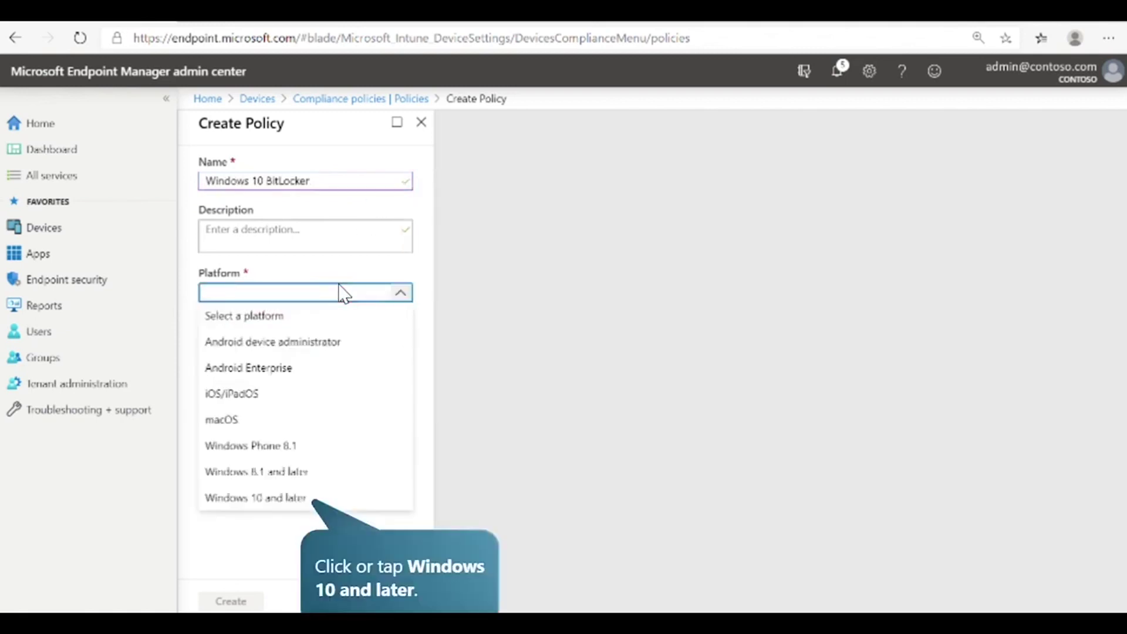
click(277, 497)
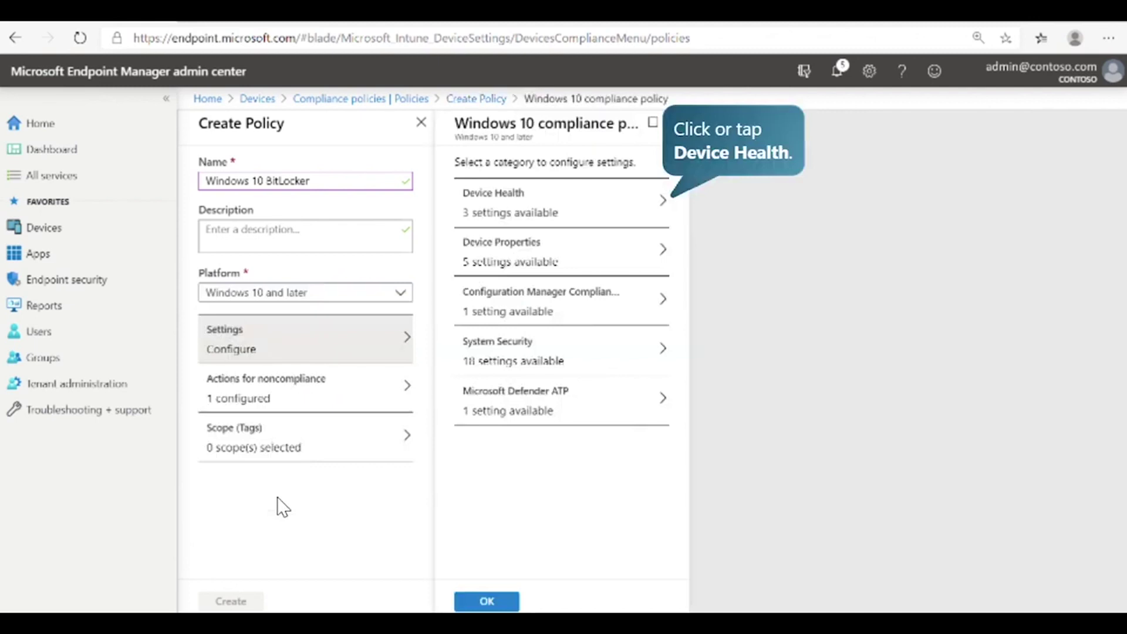
- Require BitLocker in the Device Health settings of the Windows 10 compliance policy
click(540, 220)
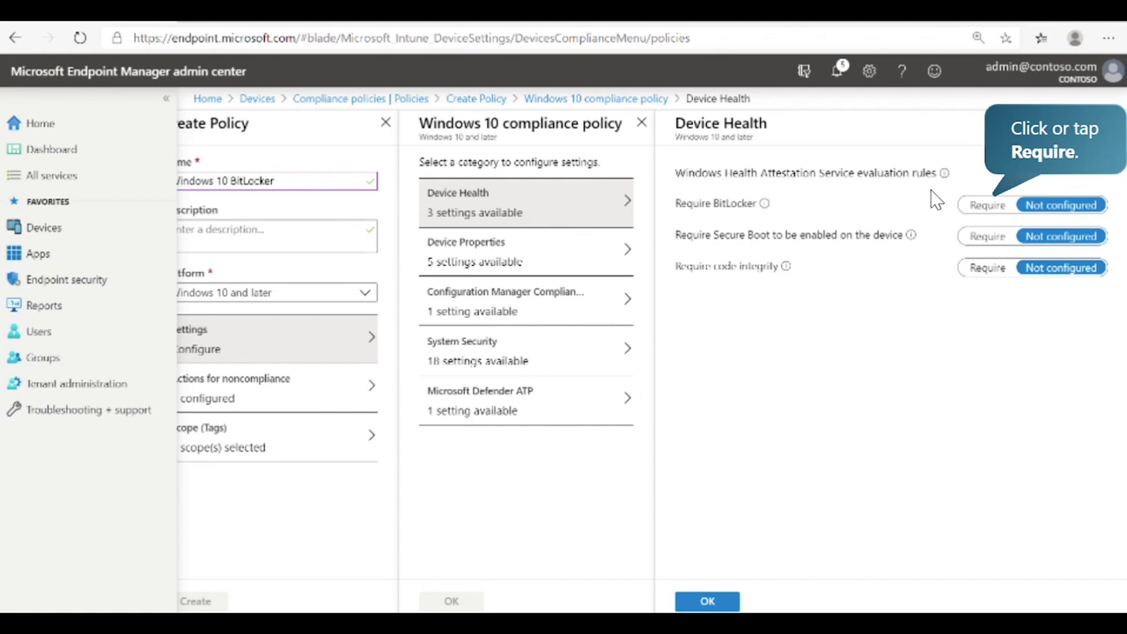
click(987, 205)
click(727, 607)
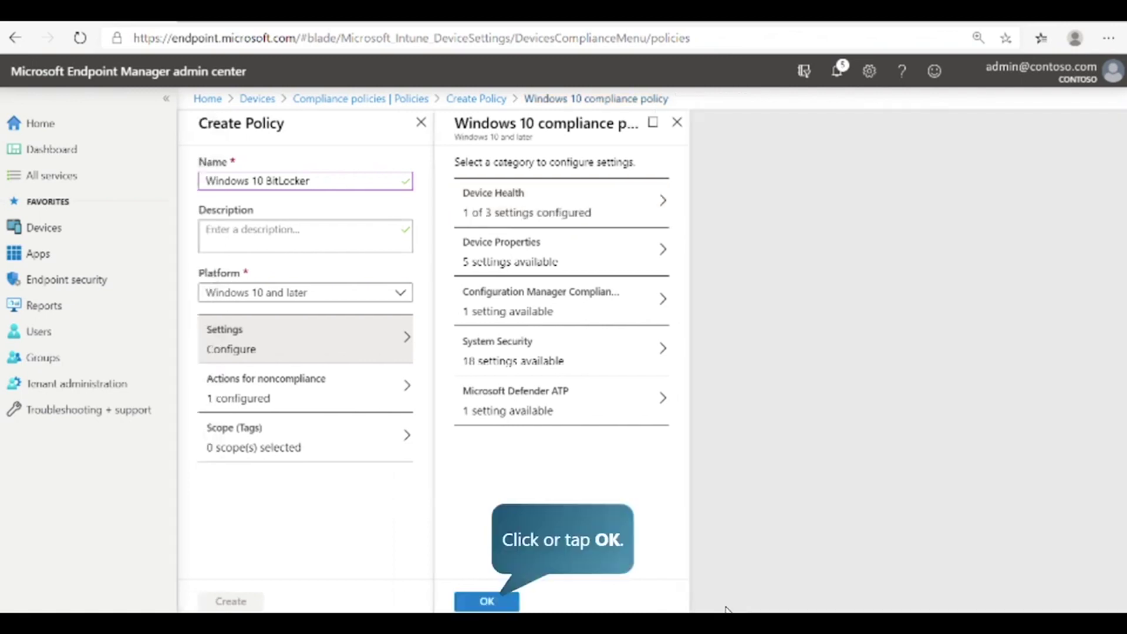
click(487, 601)
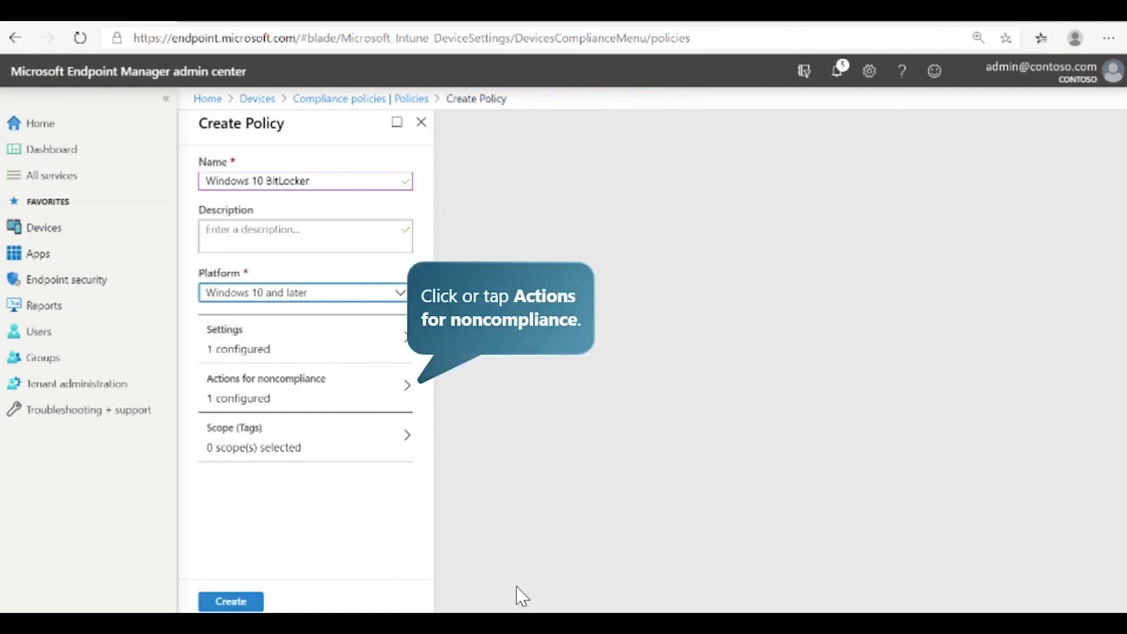
- Examine the policy's actions for noncompliance and the action types that can be added, without adding one
click(353, 396)
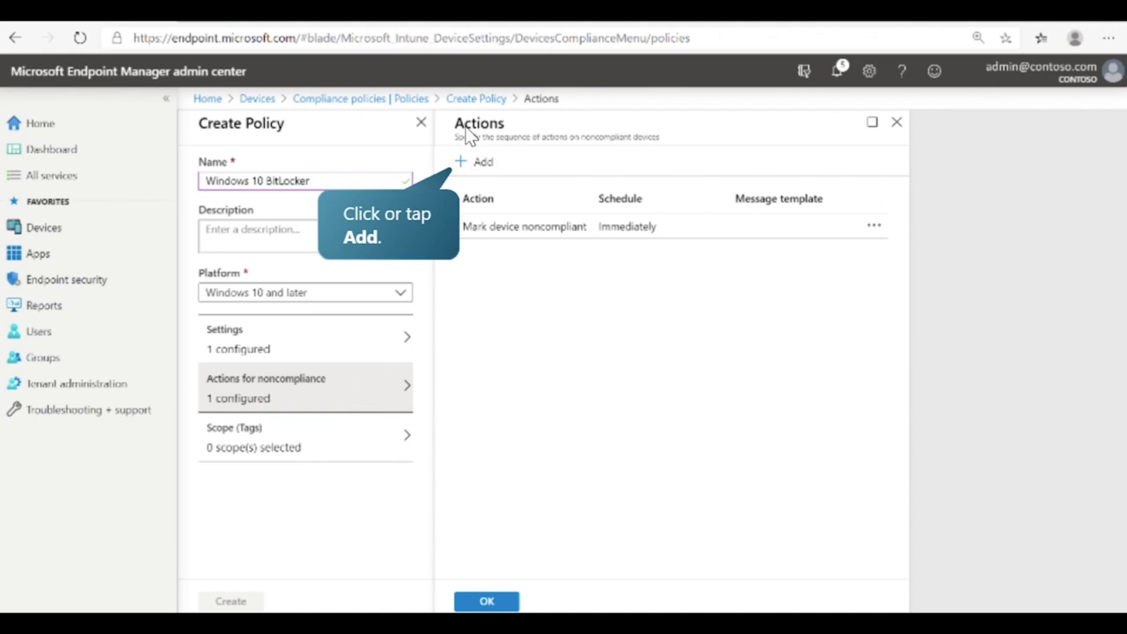
click(475, 162)
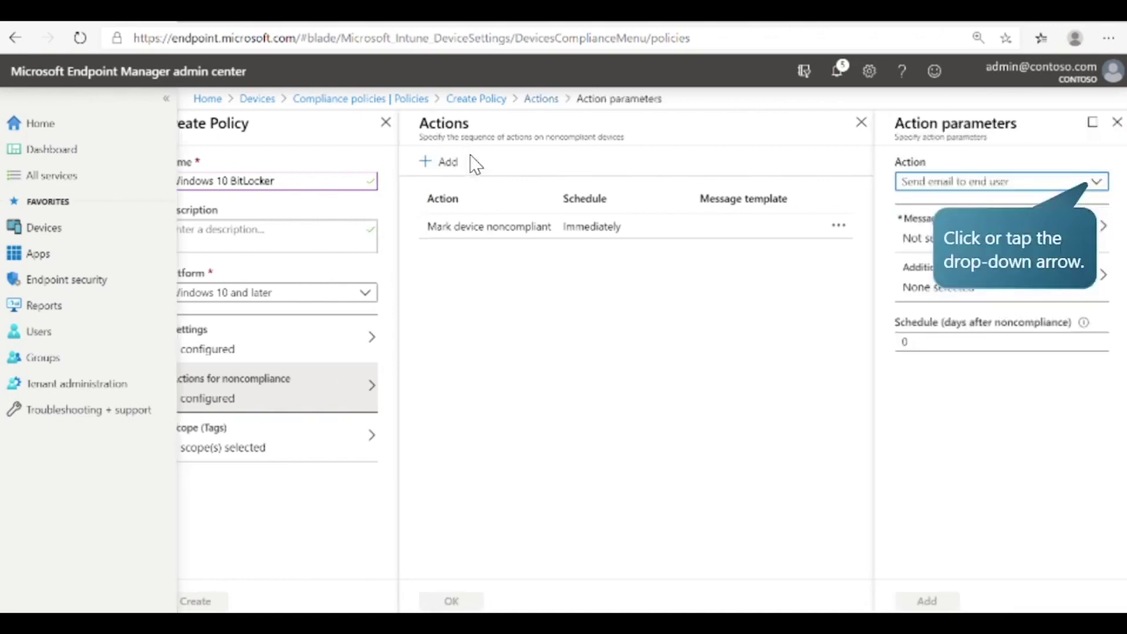
click(920, 182)
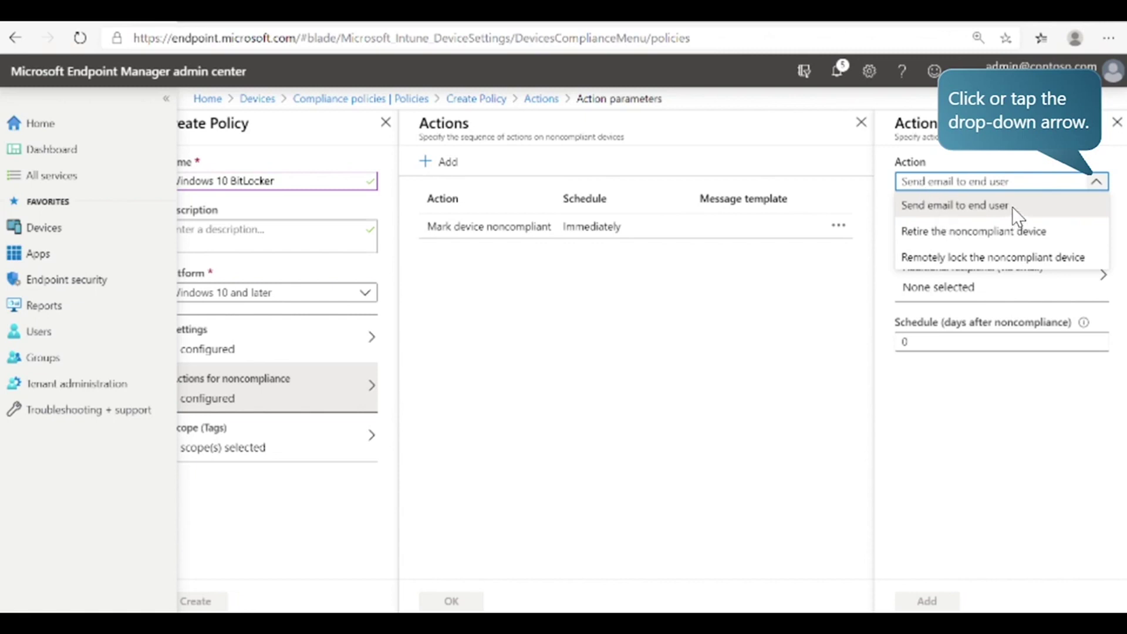
click(1104, 179)
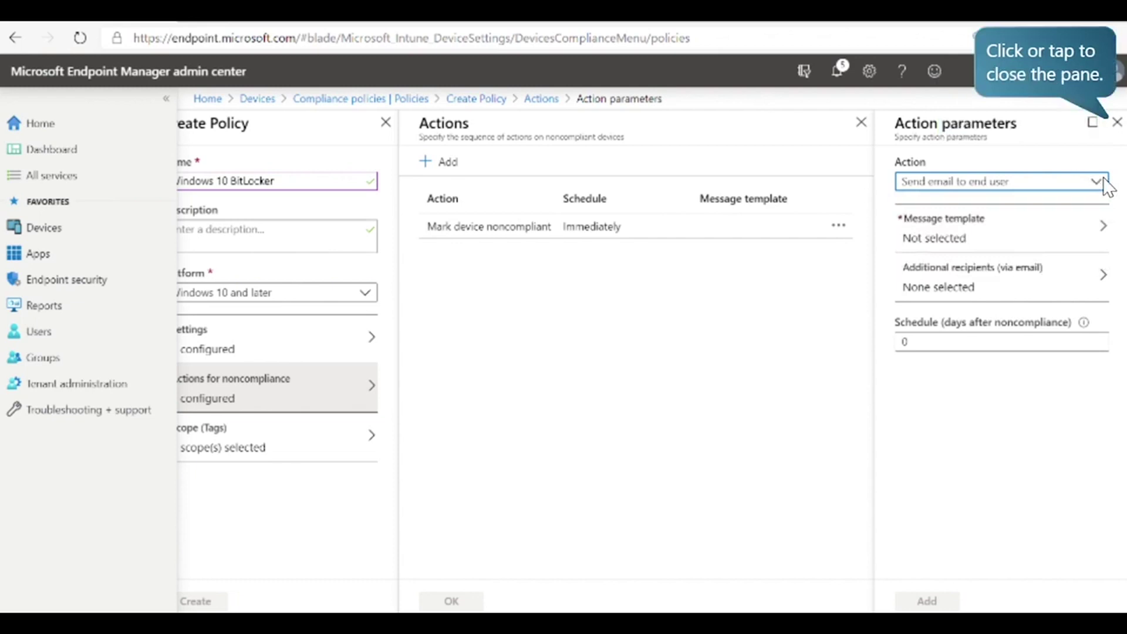
click(1116, 122)
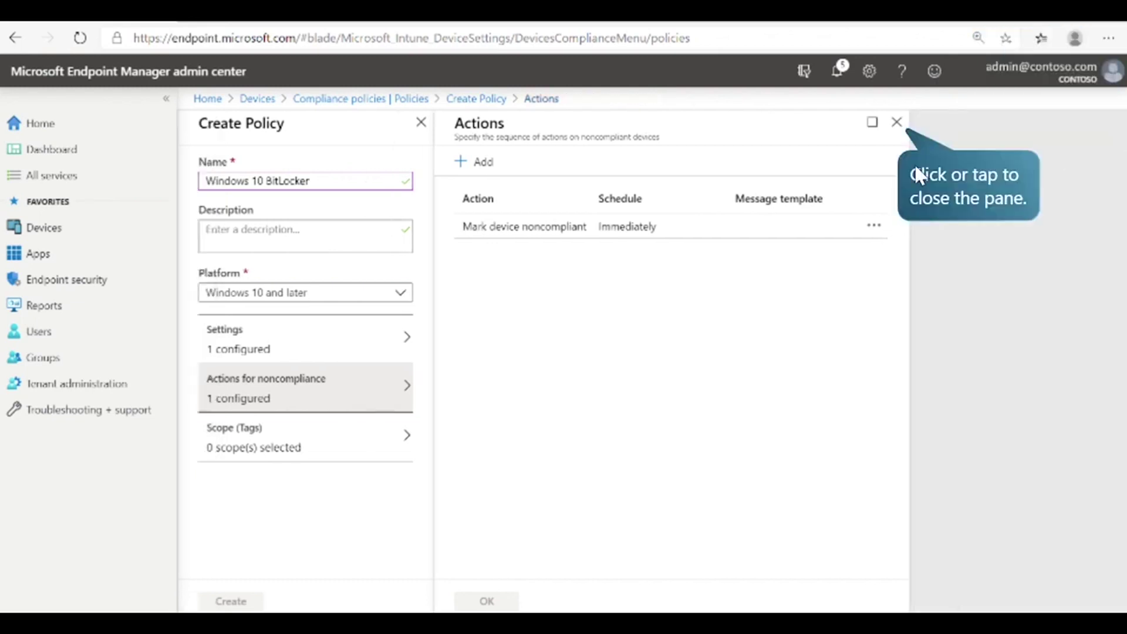
click(895, 121)
- Create the Windows 10 BitLocker compliance policy, assign it to the sg-IT group and save the assignment
click(250, 604)
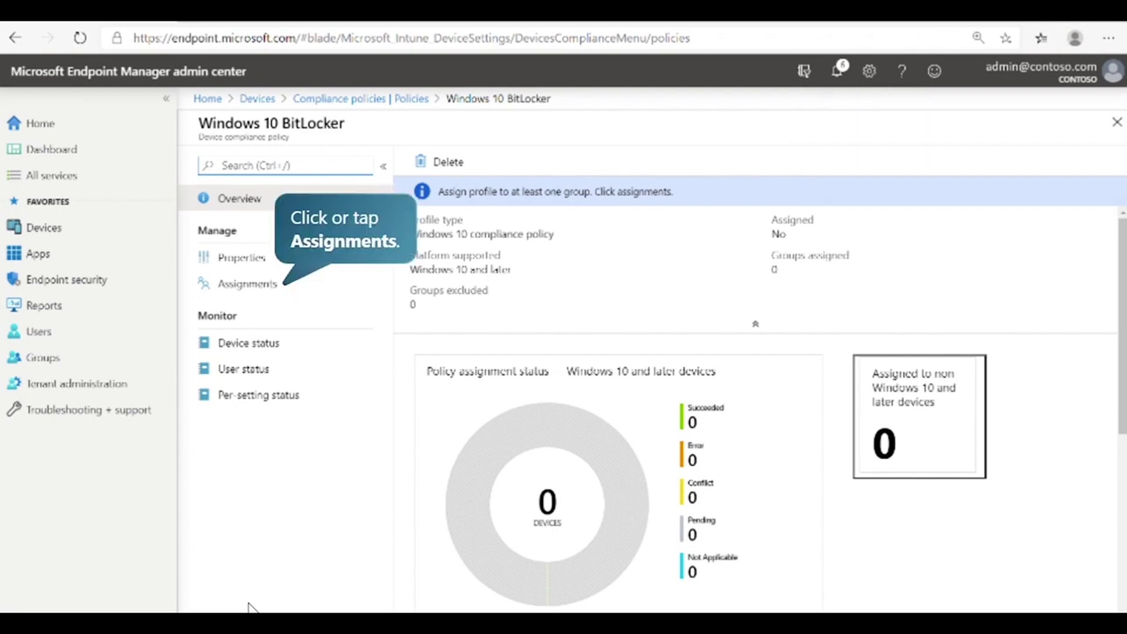
click(252, 290)
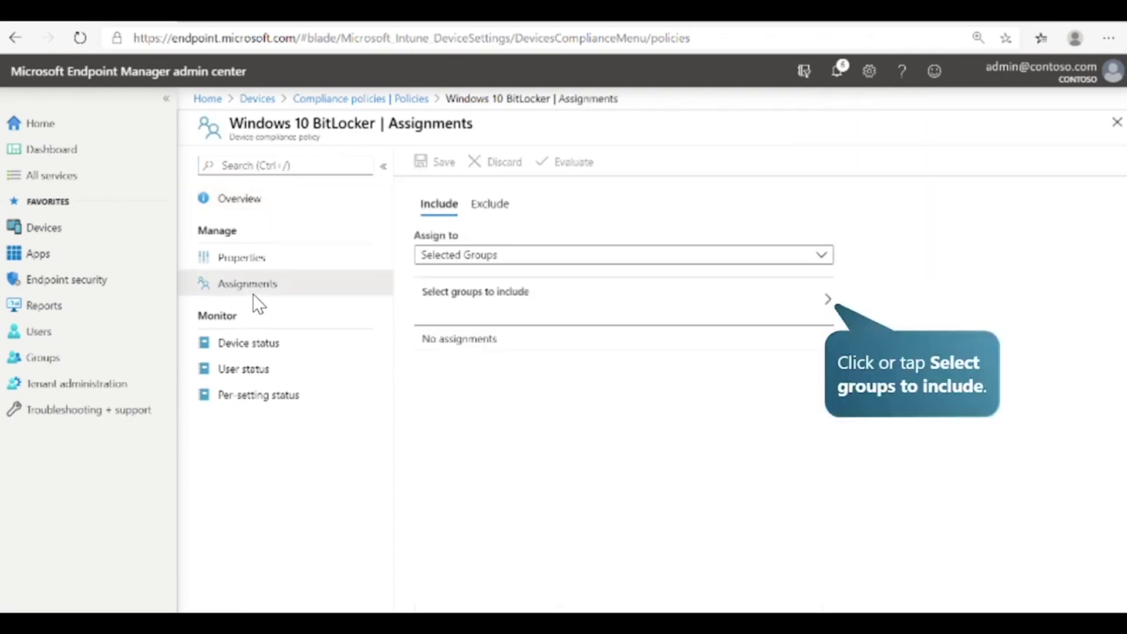
click(652, 290)
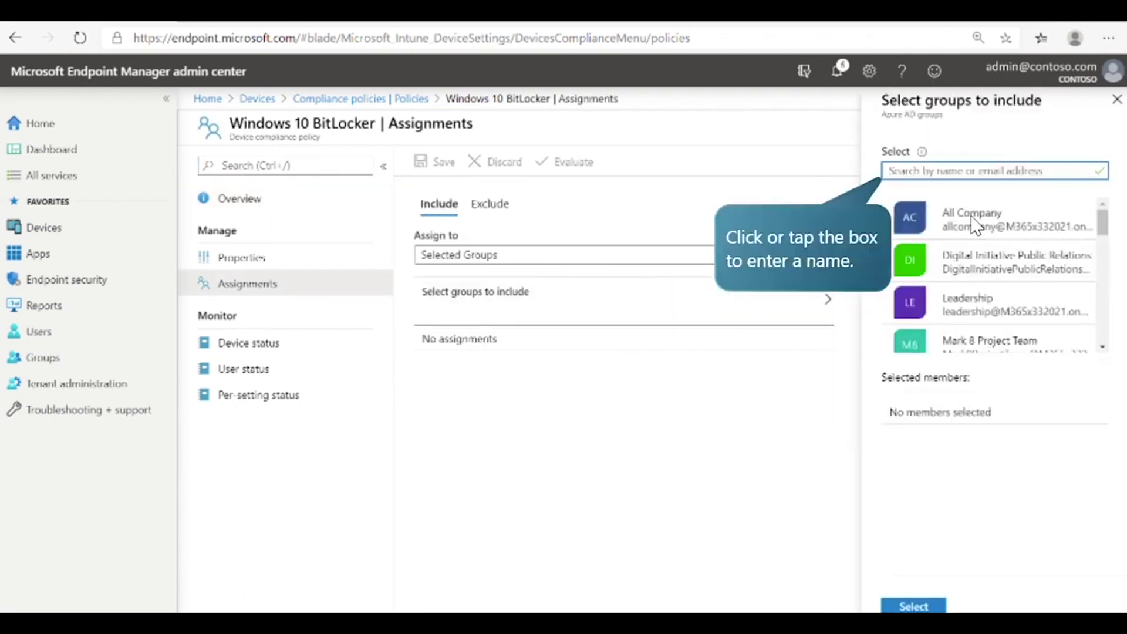
click(965, 176)
text(sg-IT)
click(958, 227)
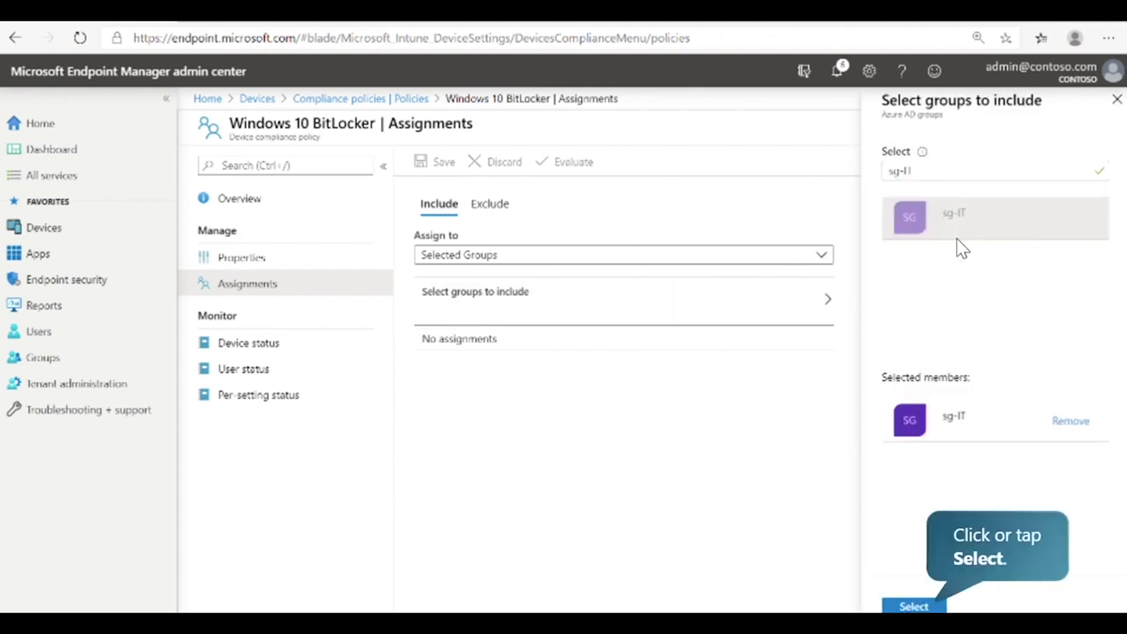
click(913, 604)
click(434, 171)
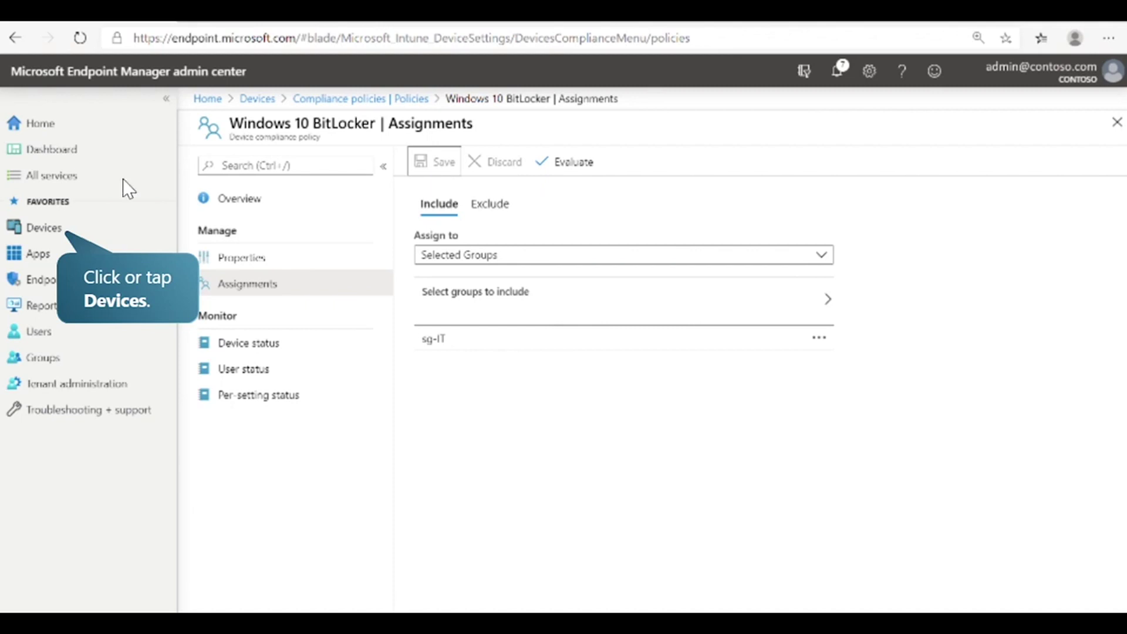
- Start a new conditional access policy for devices and name it "Conditional Access Policy"
click(70, 234)
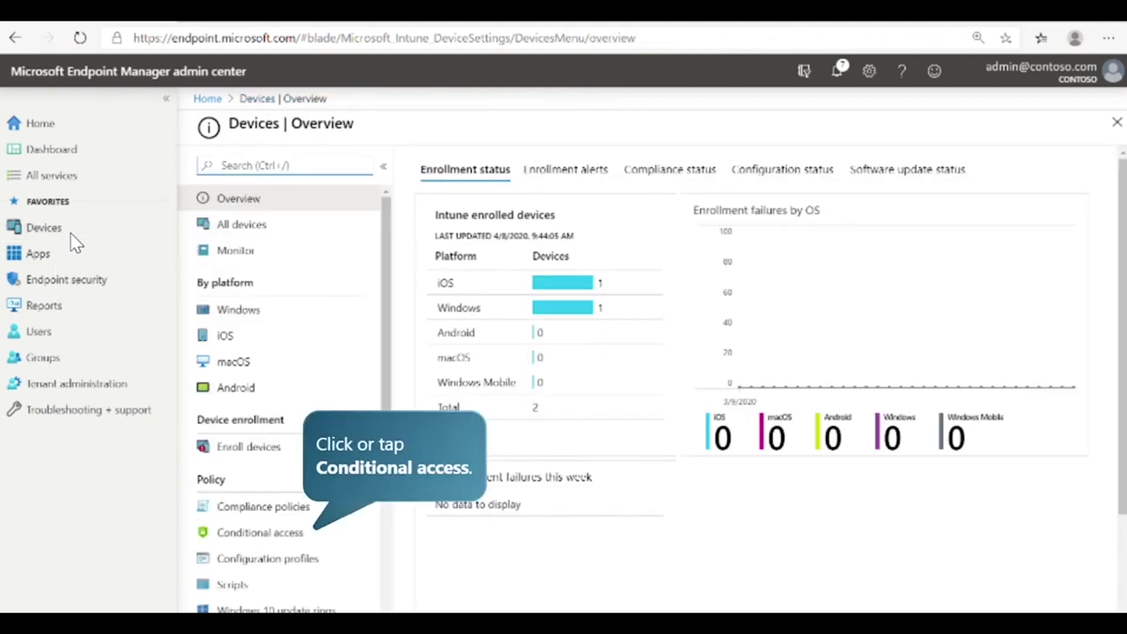
click(263, 536)
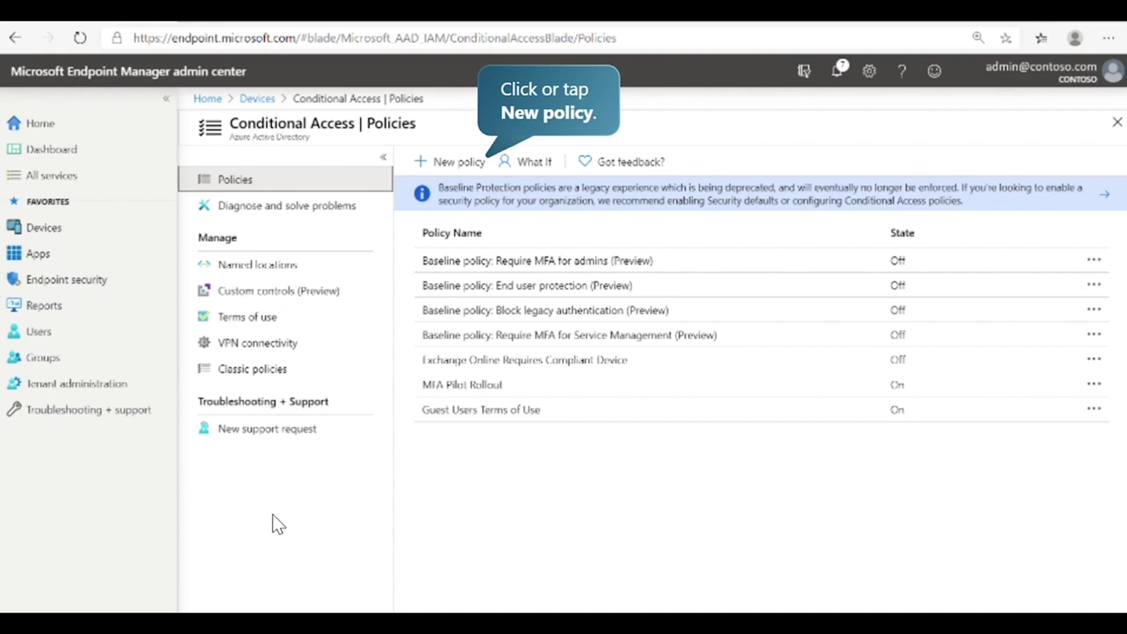
click(461, 161)
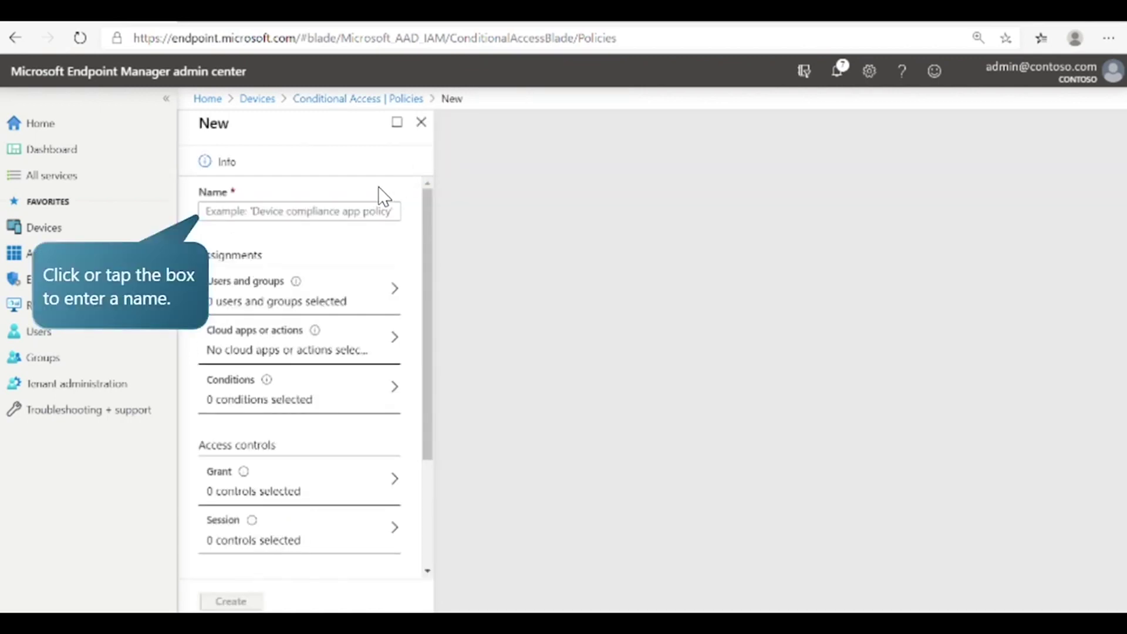
click(373, 213)
text(Conditional Access Policy)
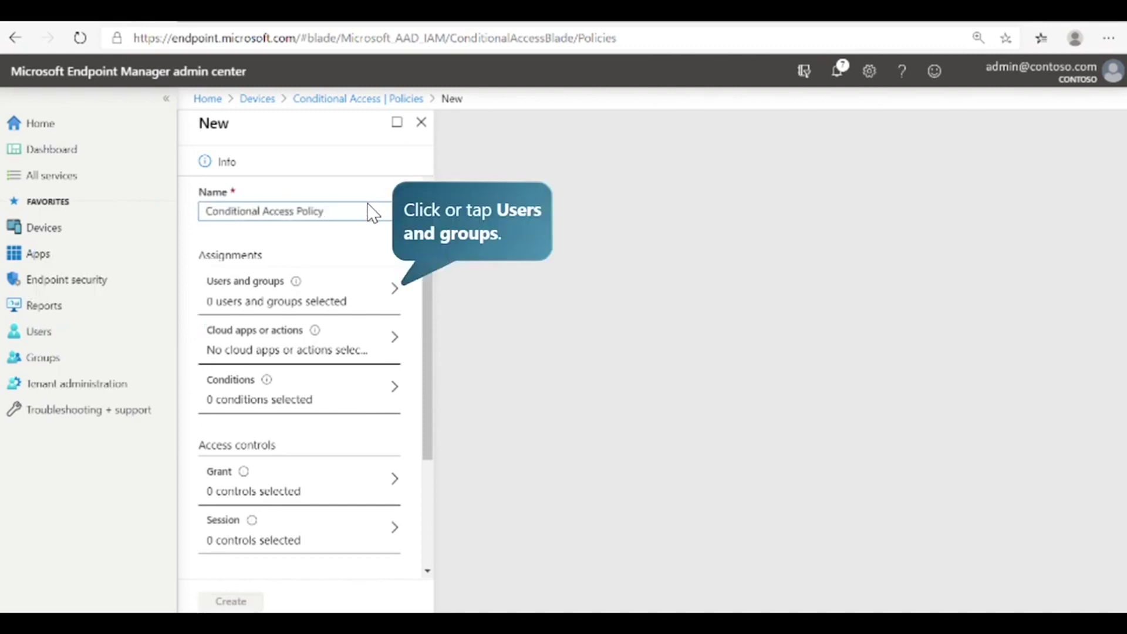
- Include the sg-IT group in the conditional access policy's users and groups assignment
click(348, 296)
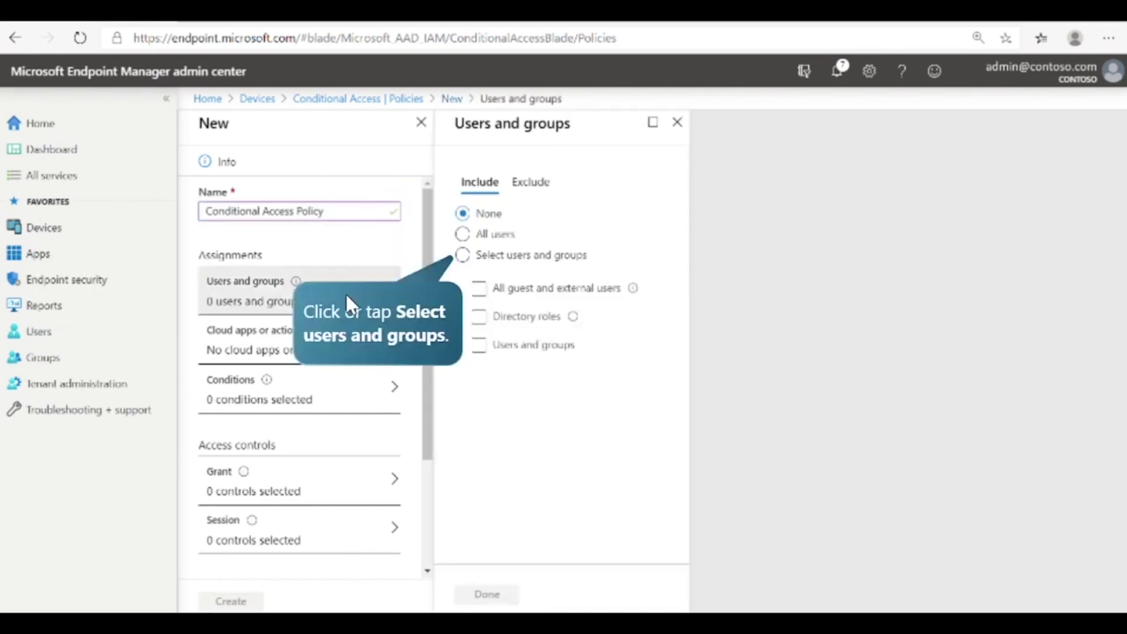
click(467, 253)
click(479, 345)
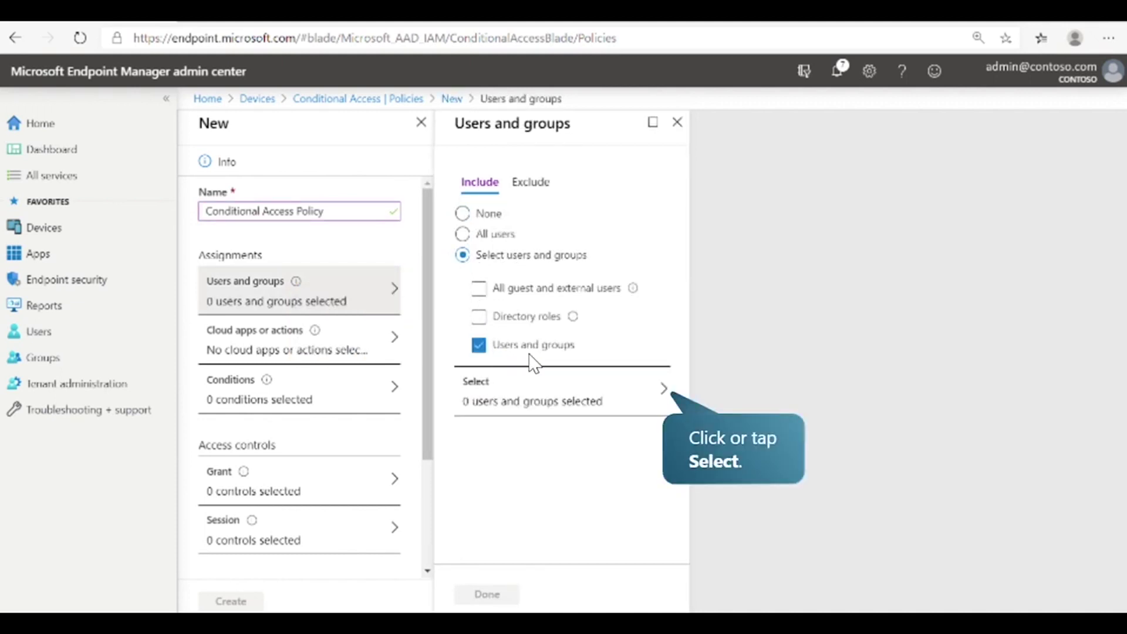
click(542, 390)
click(762, 154)
text(sg-IT)
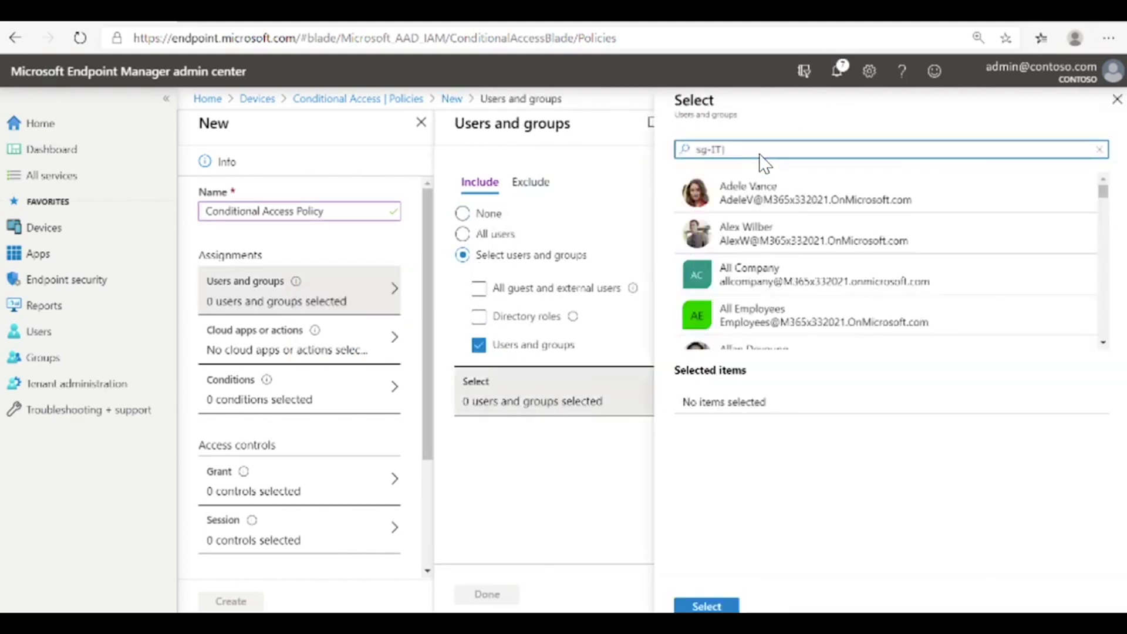
click(755, 186)
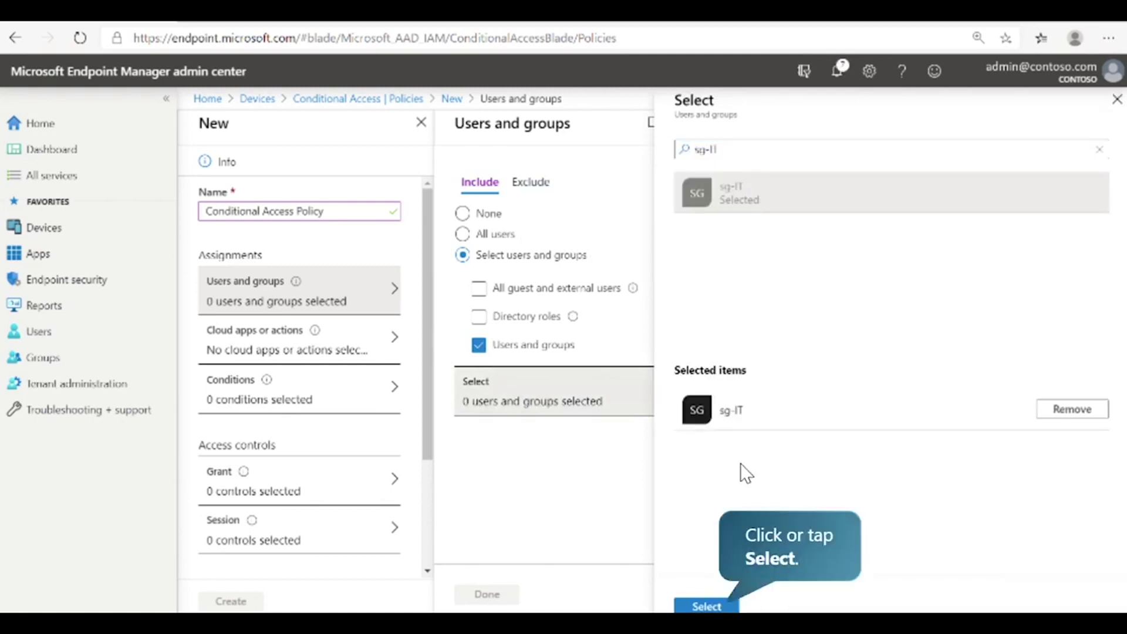
click(717, 603)
click(503, 595)
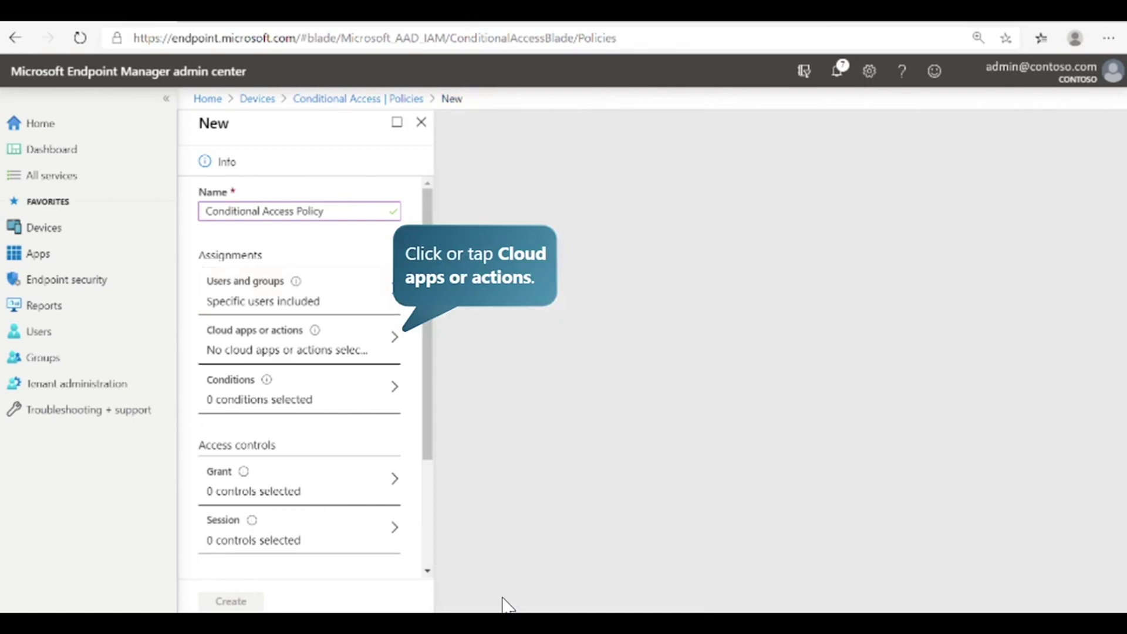
- Apply the conditional access policy to the Microsoft Intune cloud app only
click(344, 349)
click(470, 303)
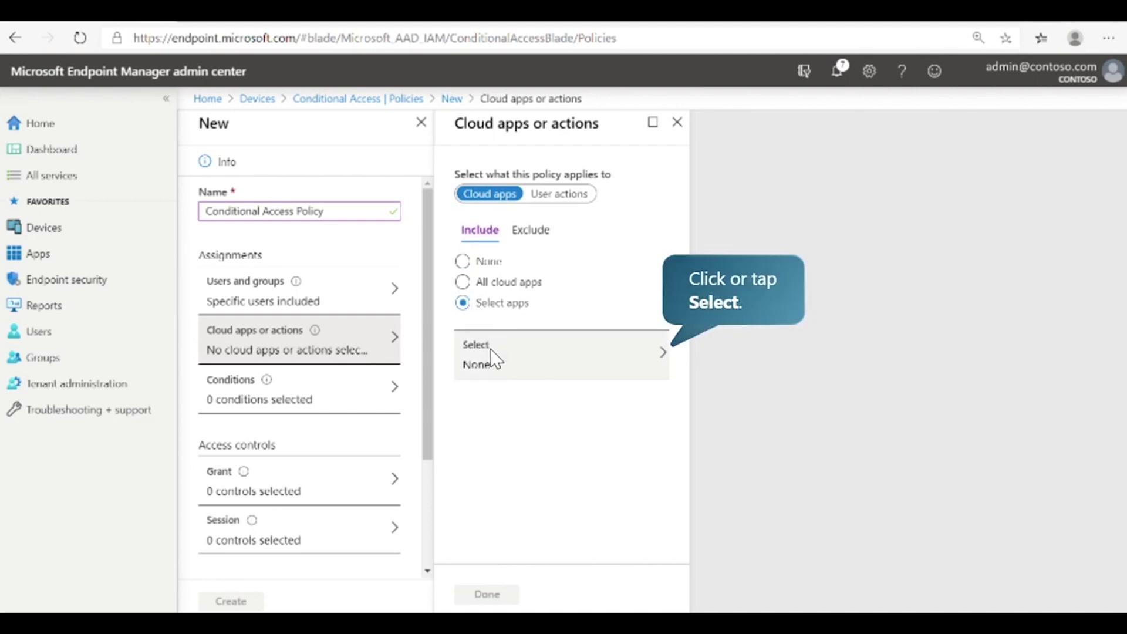
click(490, 349)
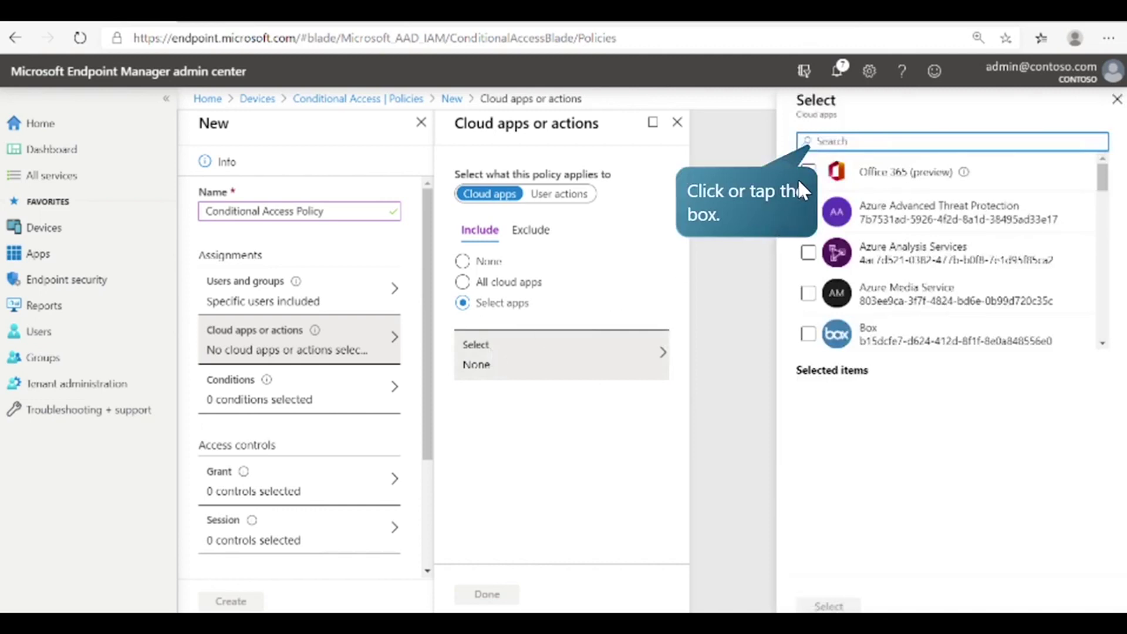
click(824, 144)
text(Intune)
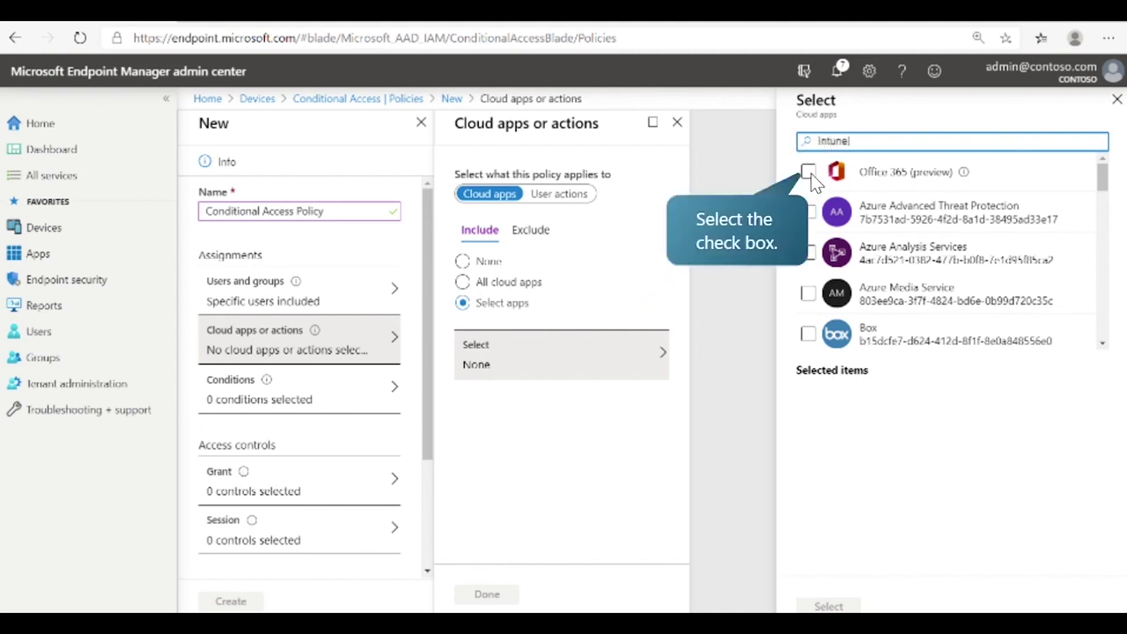
click(810, 174)
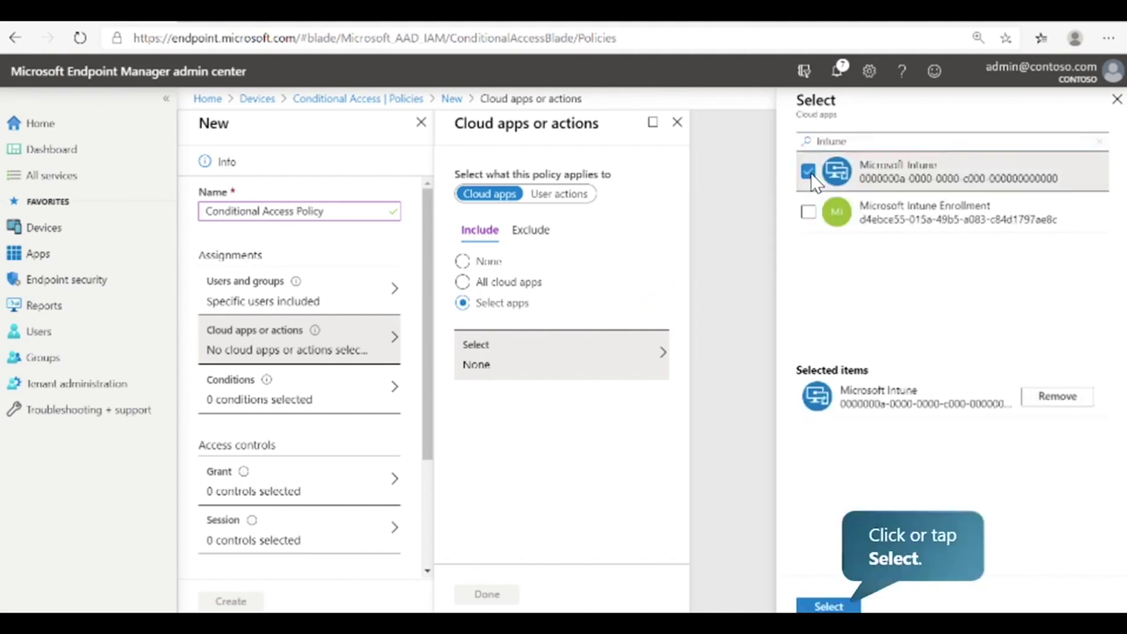
click(810, 606)
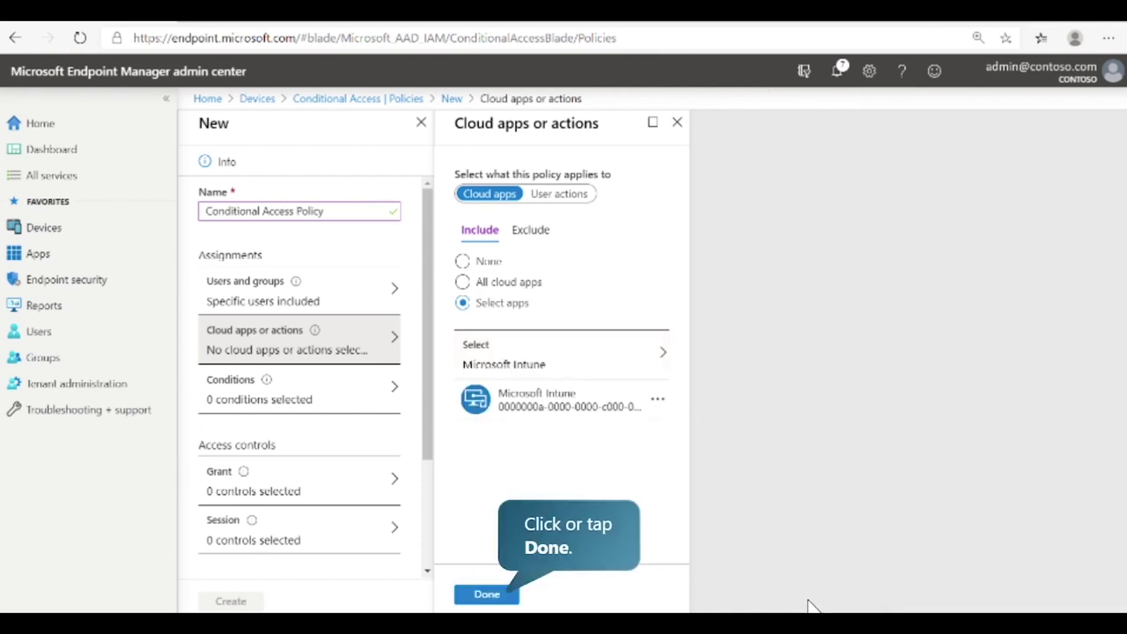
click(494, 597)
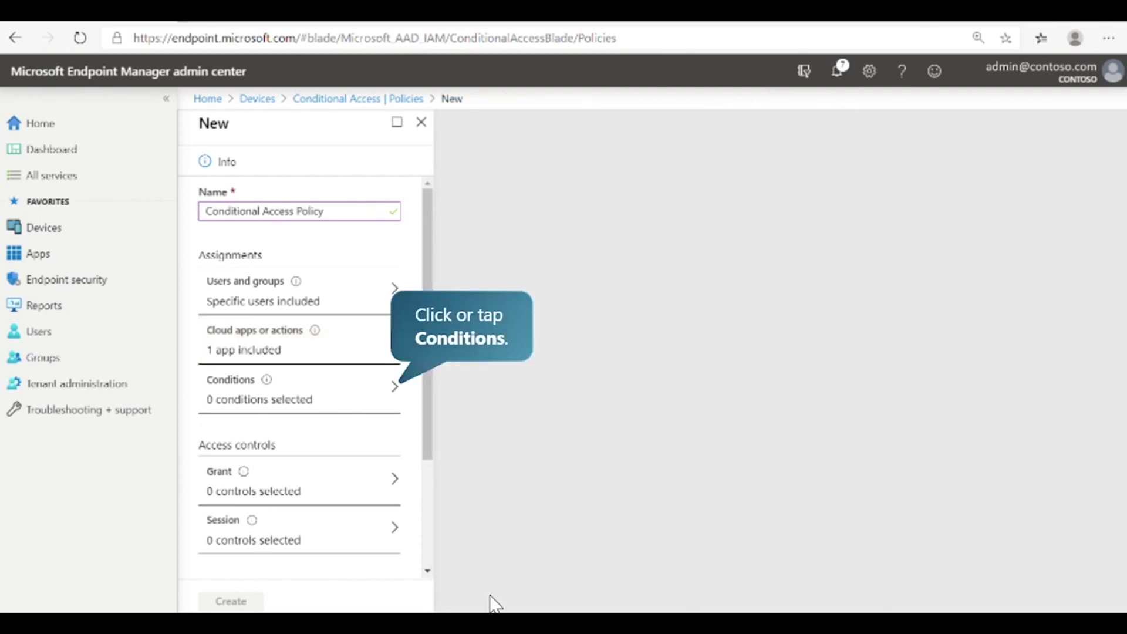
- Add a device platforms condition to the conditional access policy that includes only Android
click(373, 397)
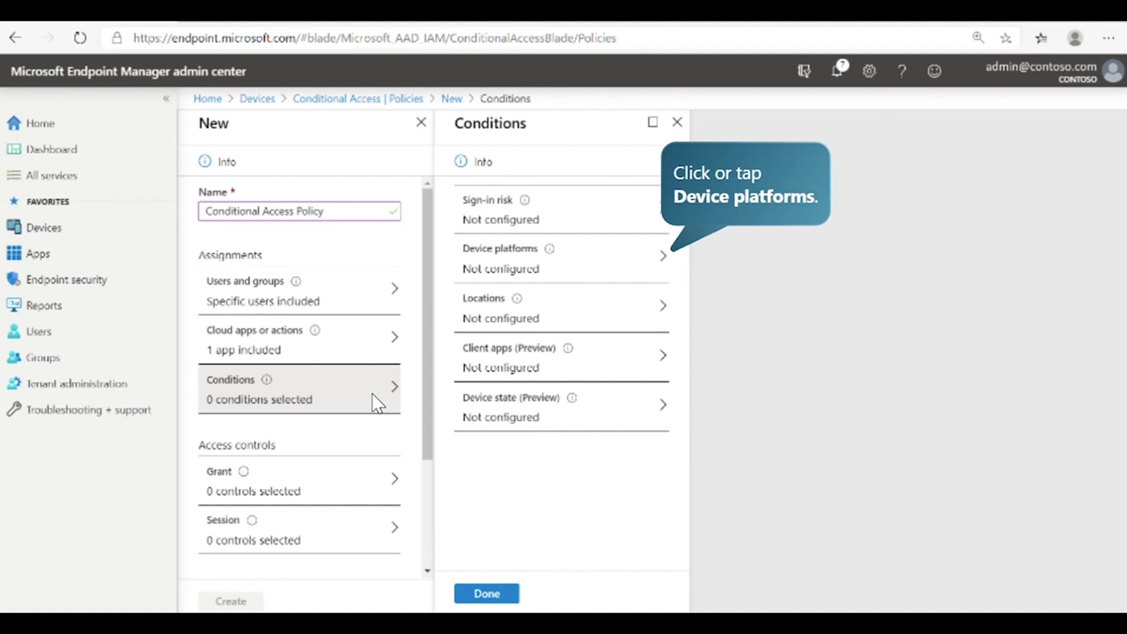
click(516, 266)
click(869, 199)
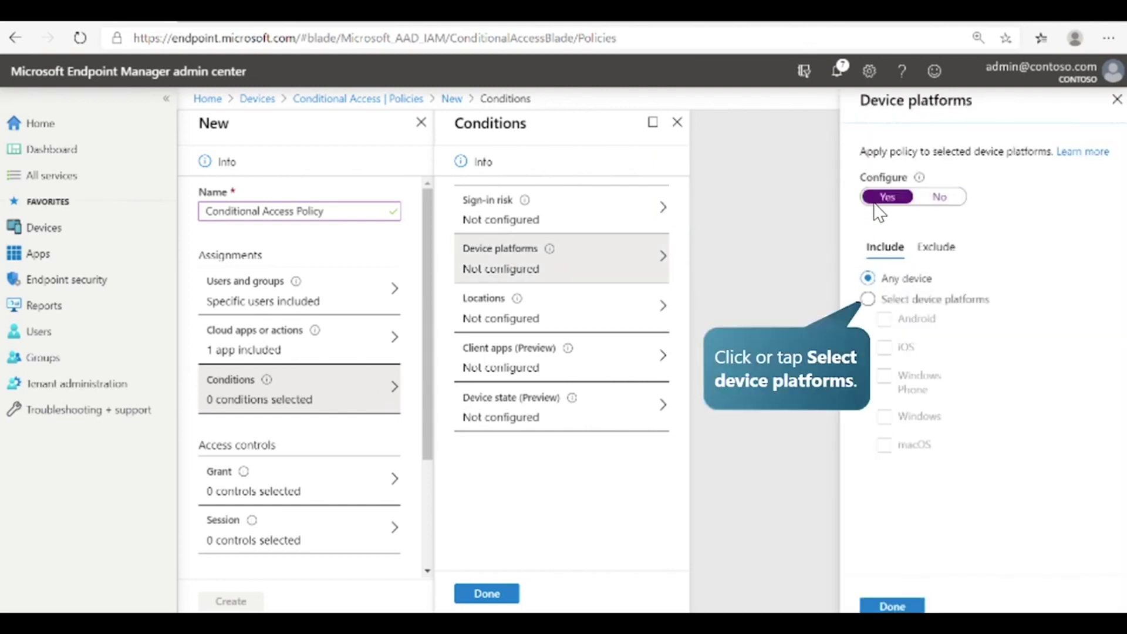
click(869, 299)
click(884, 319)
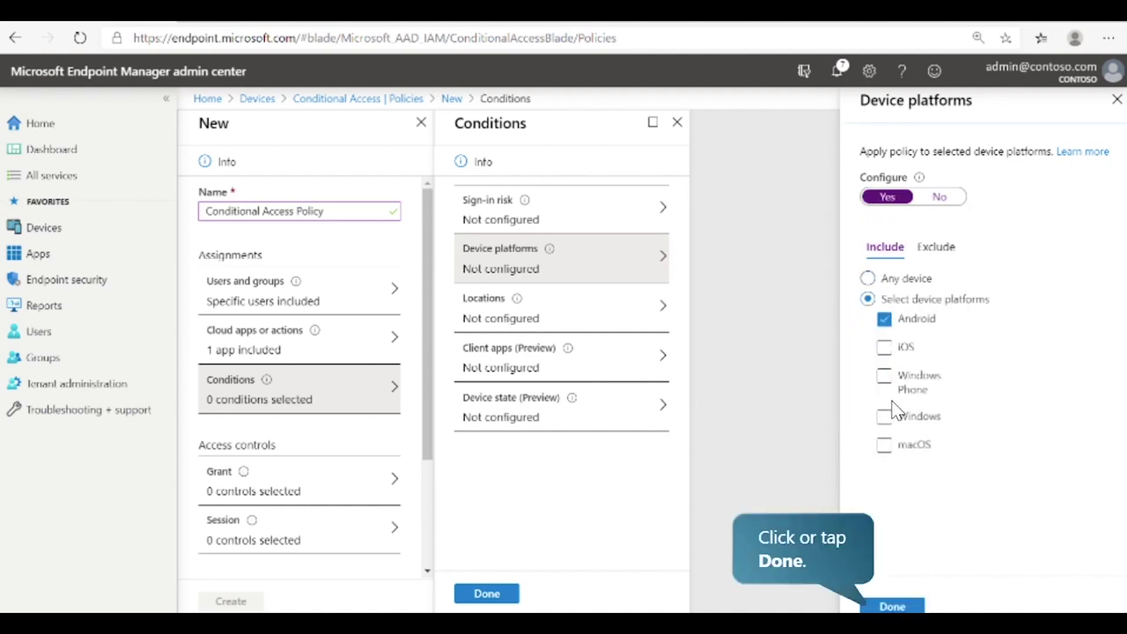
click(892, 606)
click(505, 598)
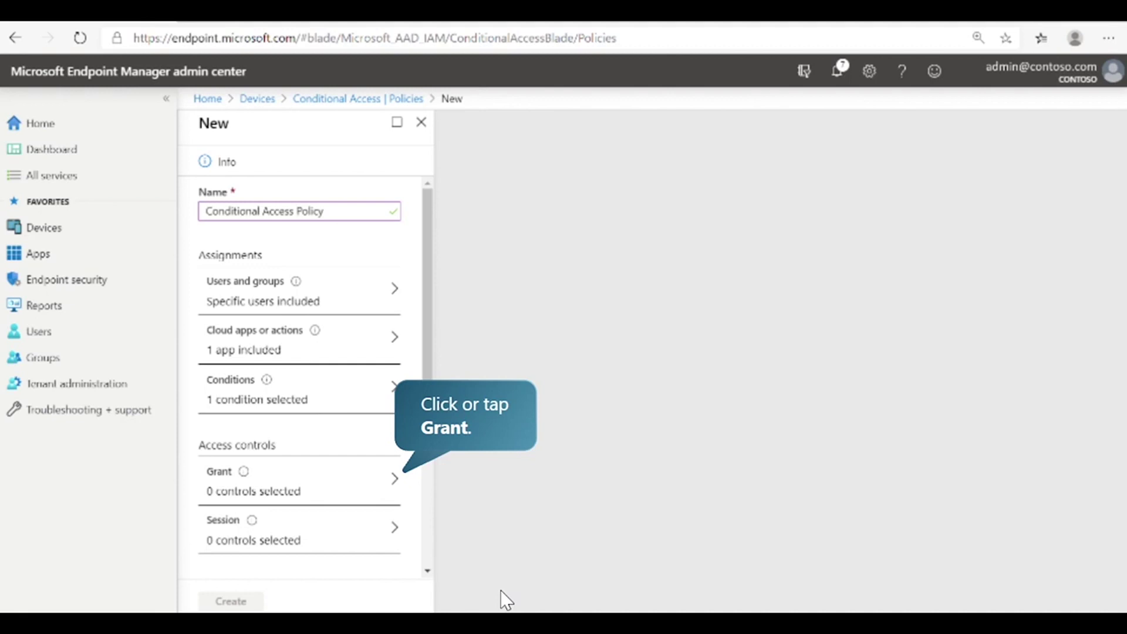
- Grant access under the conditional access policy only to devices marked as compliant
click(387, 482)
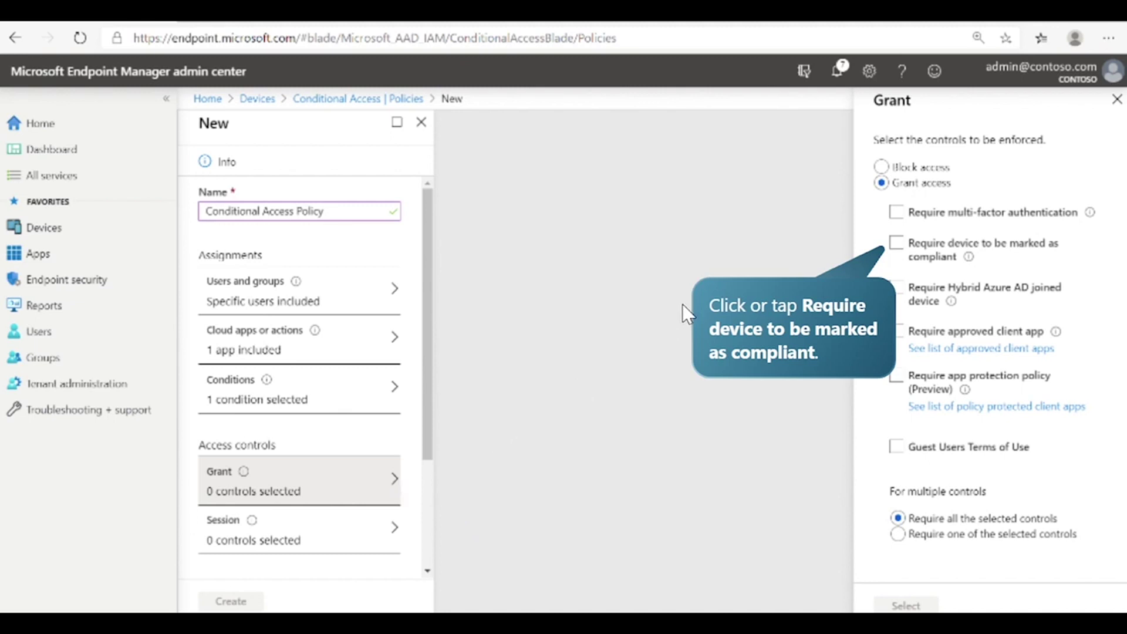
click(895, 244)
click(891, 605)
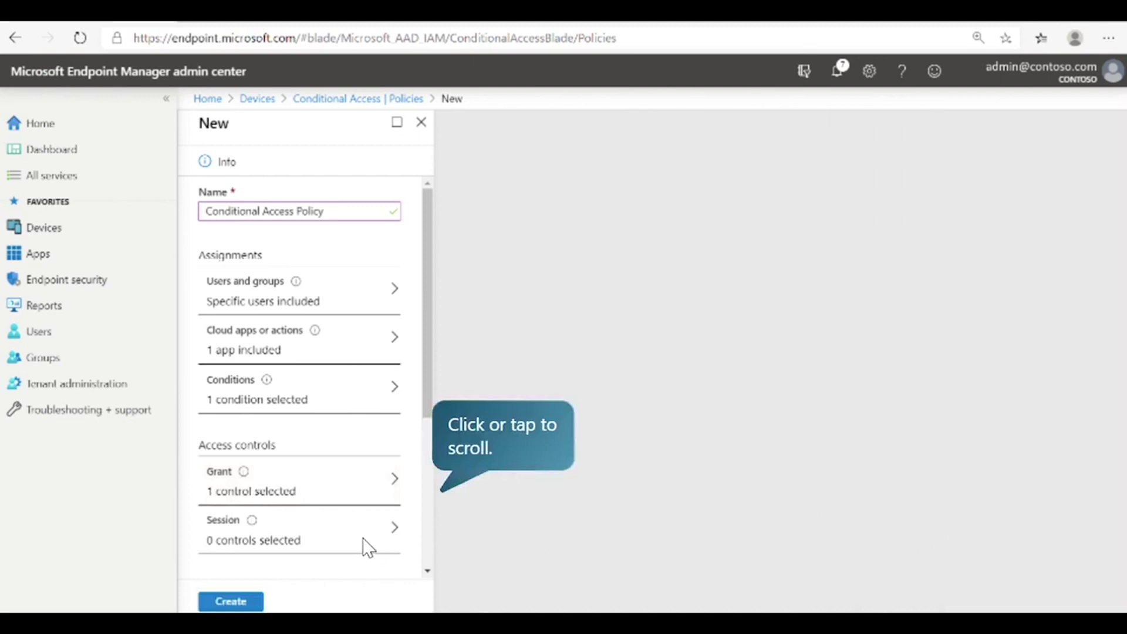
- Set the conditional access policy's enable state to On and create the policy
drag(421, 401, 427, 496)
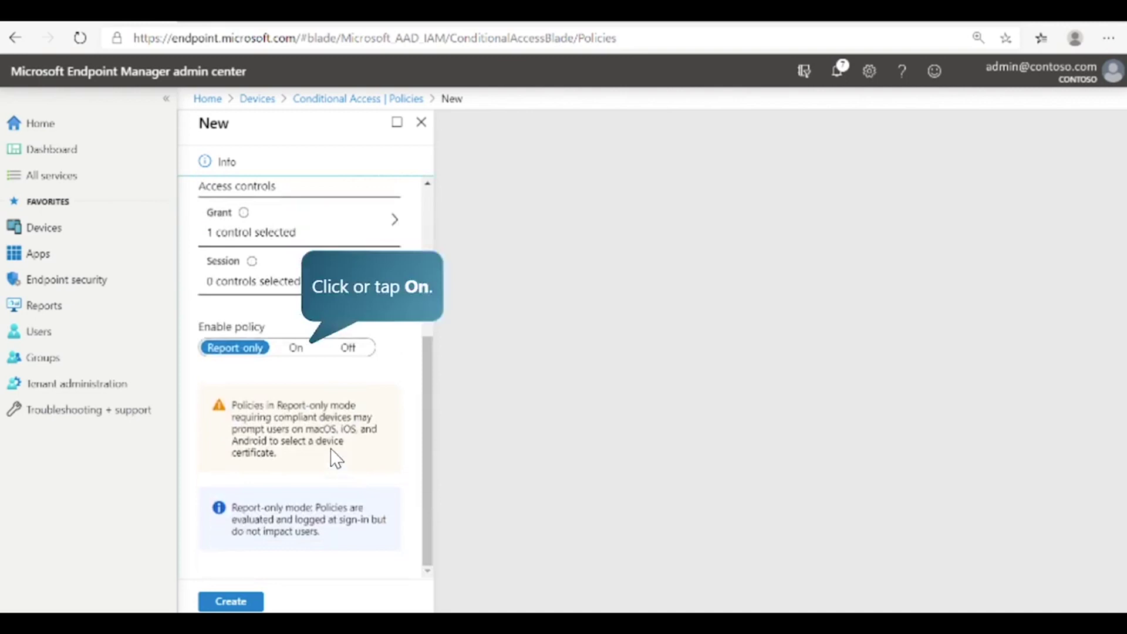
click(296, 348)
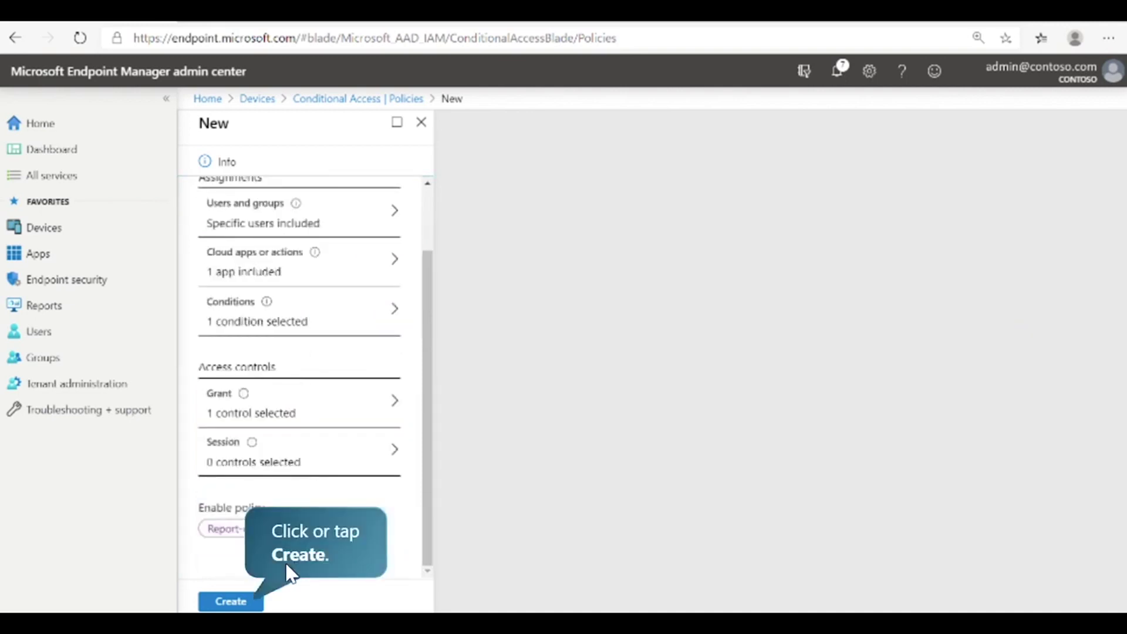
click(231, 606)
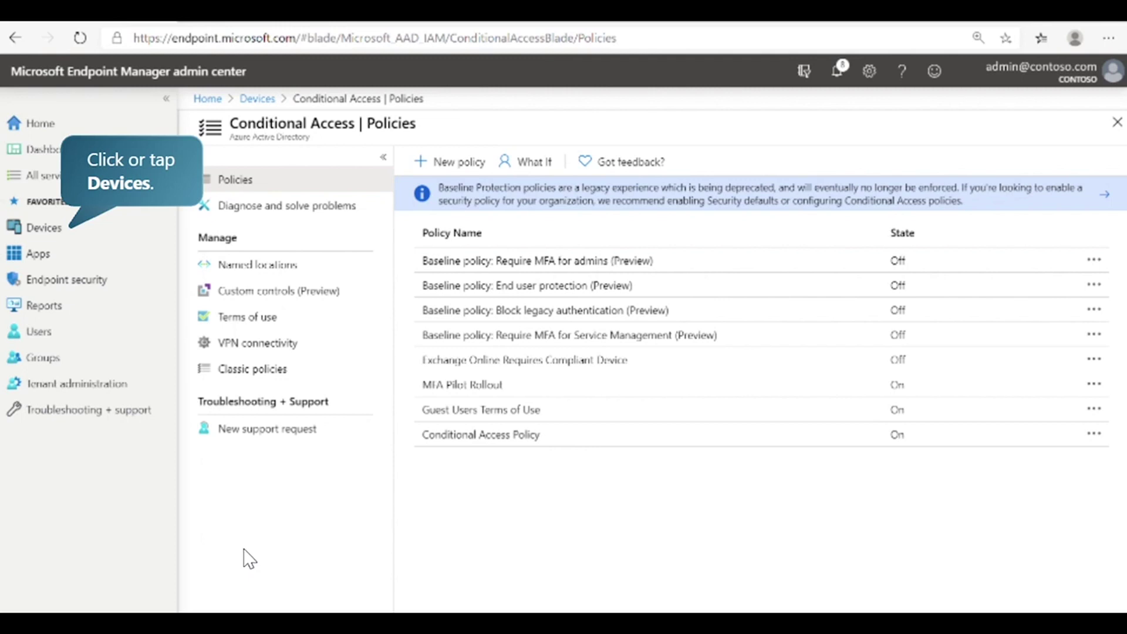
- Review the assignment status report and the device actions report in device monitoring
click(85, 227)
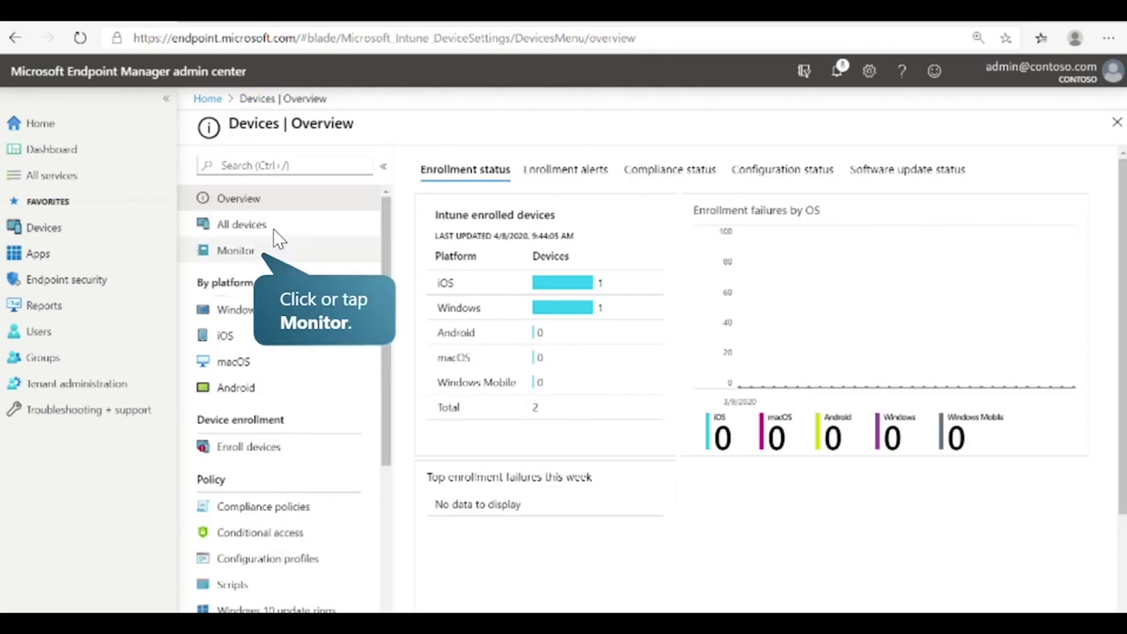
click(263, 258)
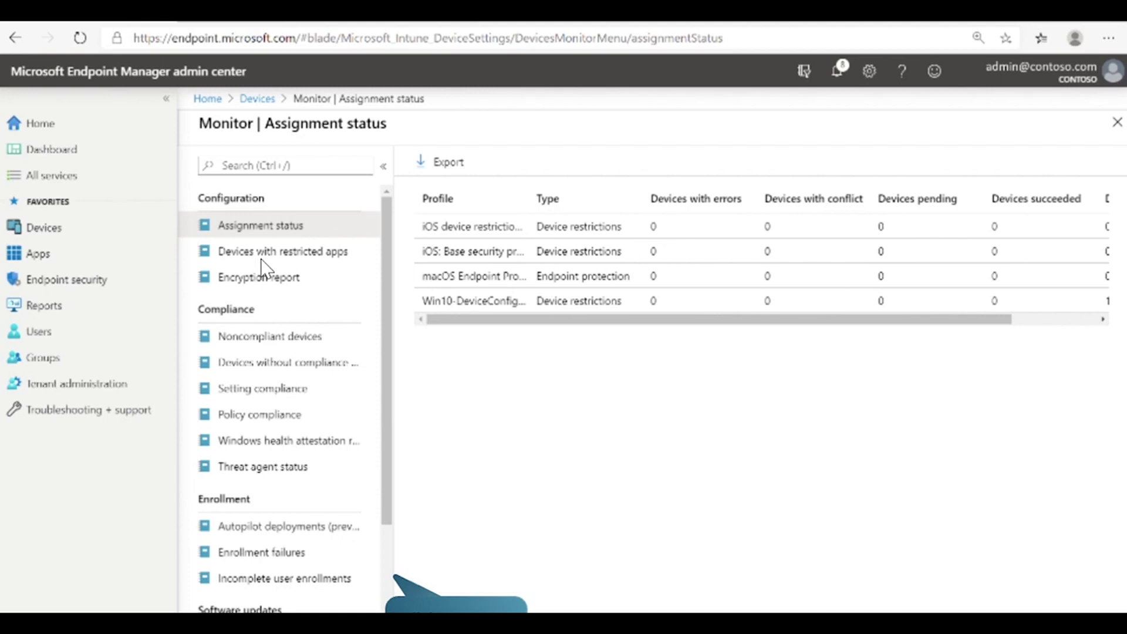
drag(382, 466, 385, 560)
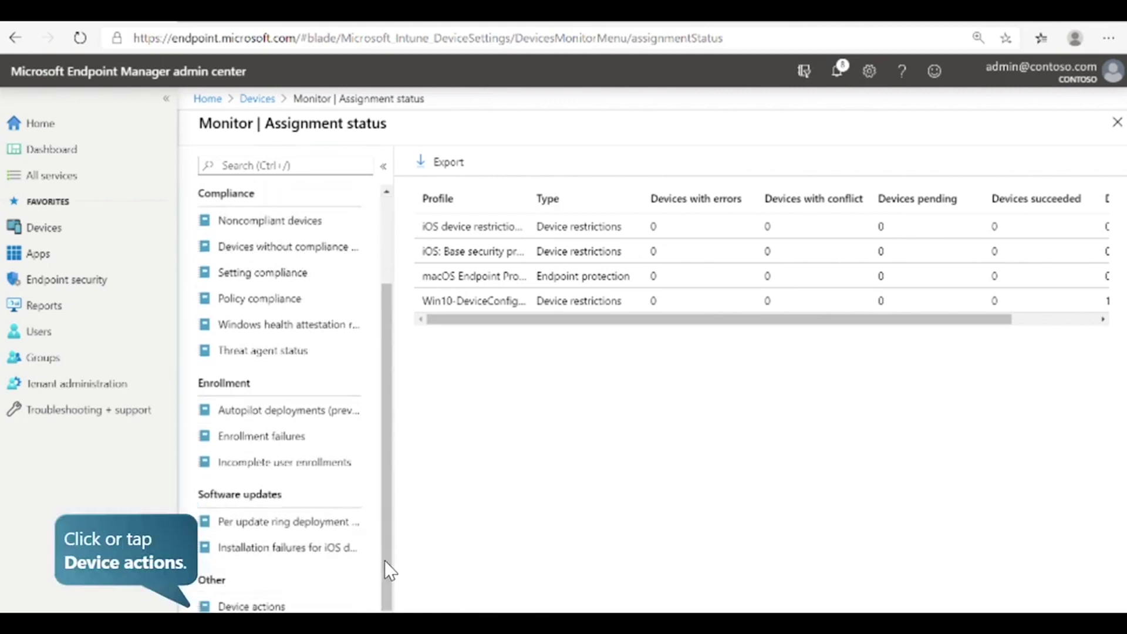
click(326, 605)
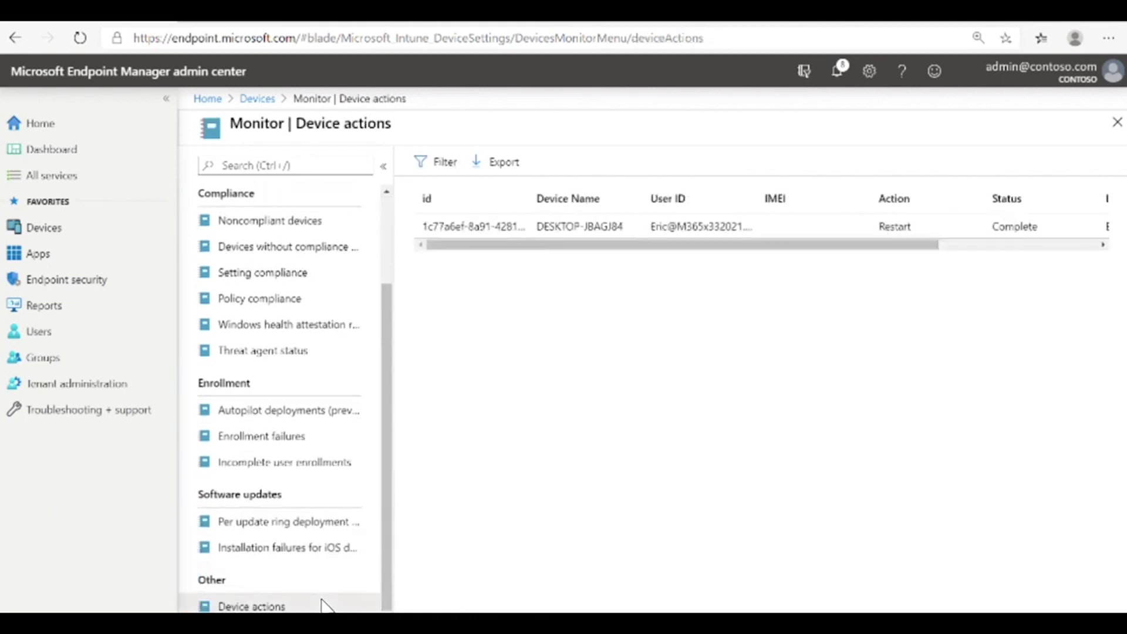